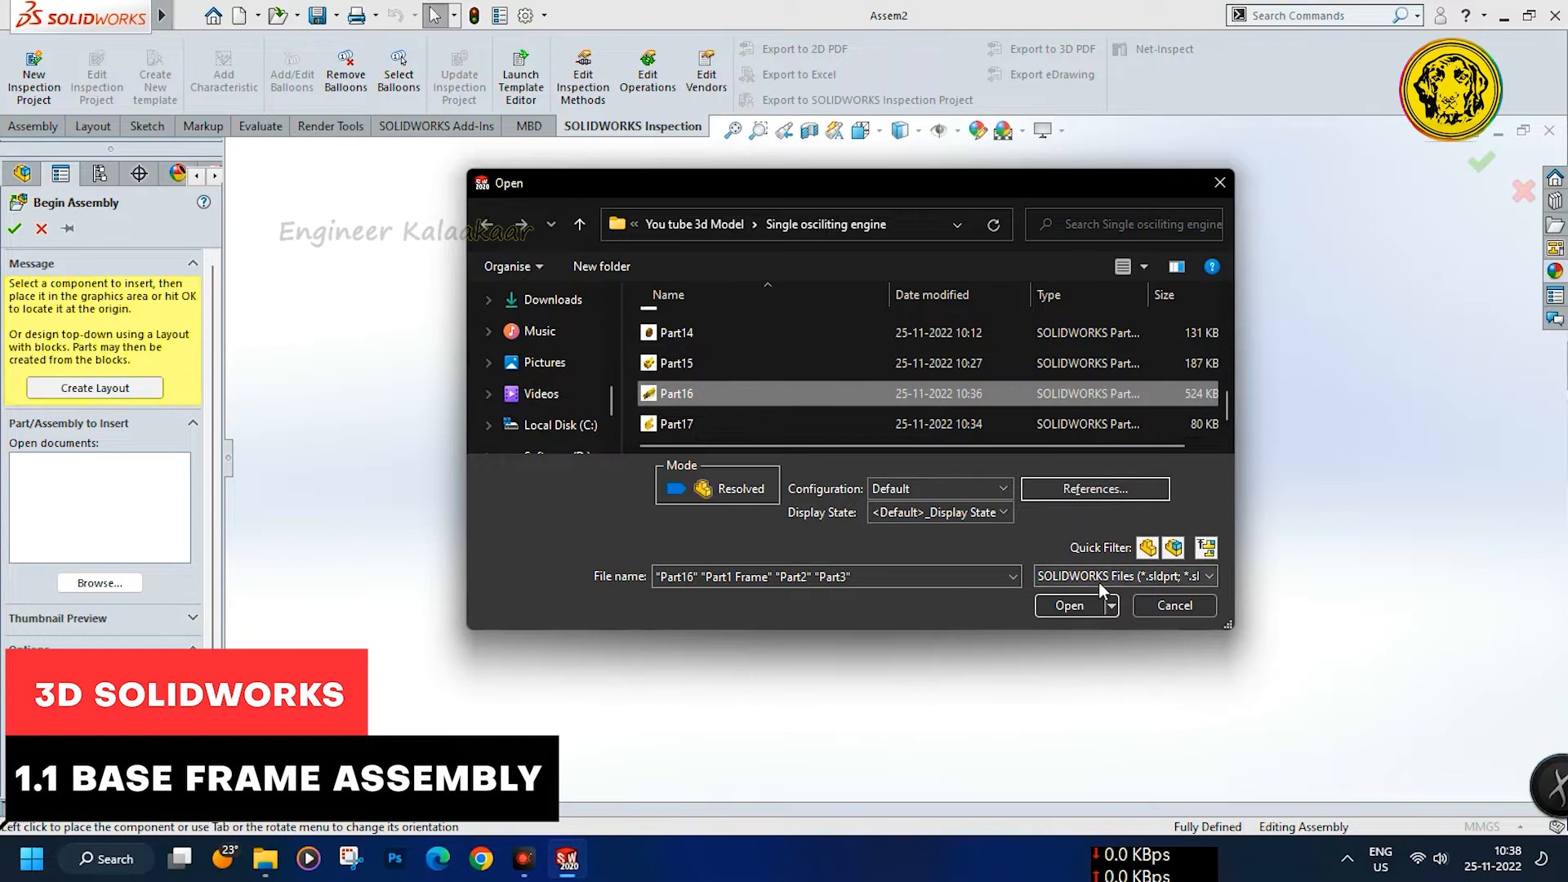
Insert Part1 Frame, Part16, Part2 and Part3 into the new assembly, placing the three loose parts beside the frame
left_click(1068, 605)
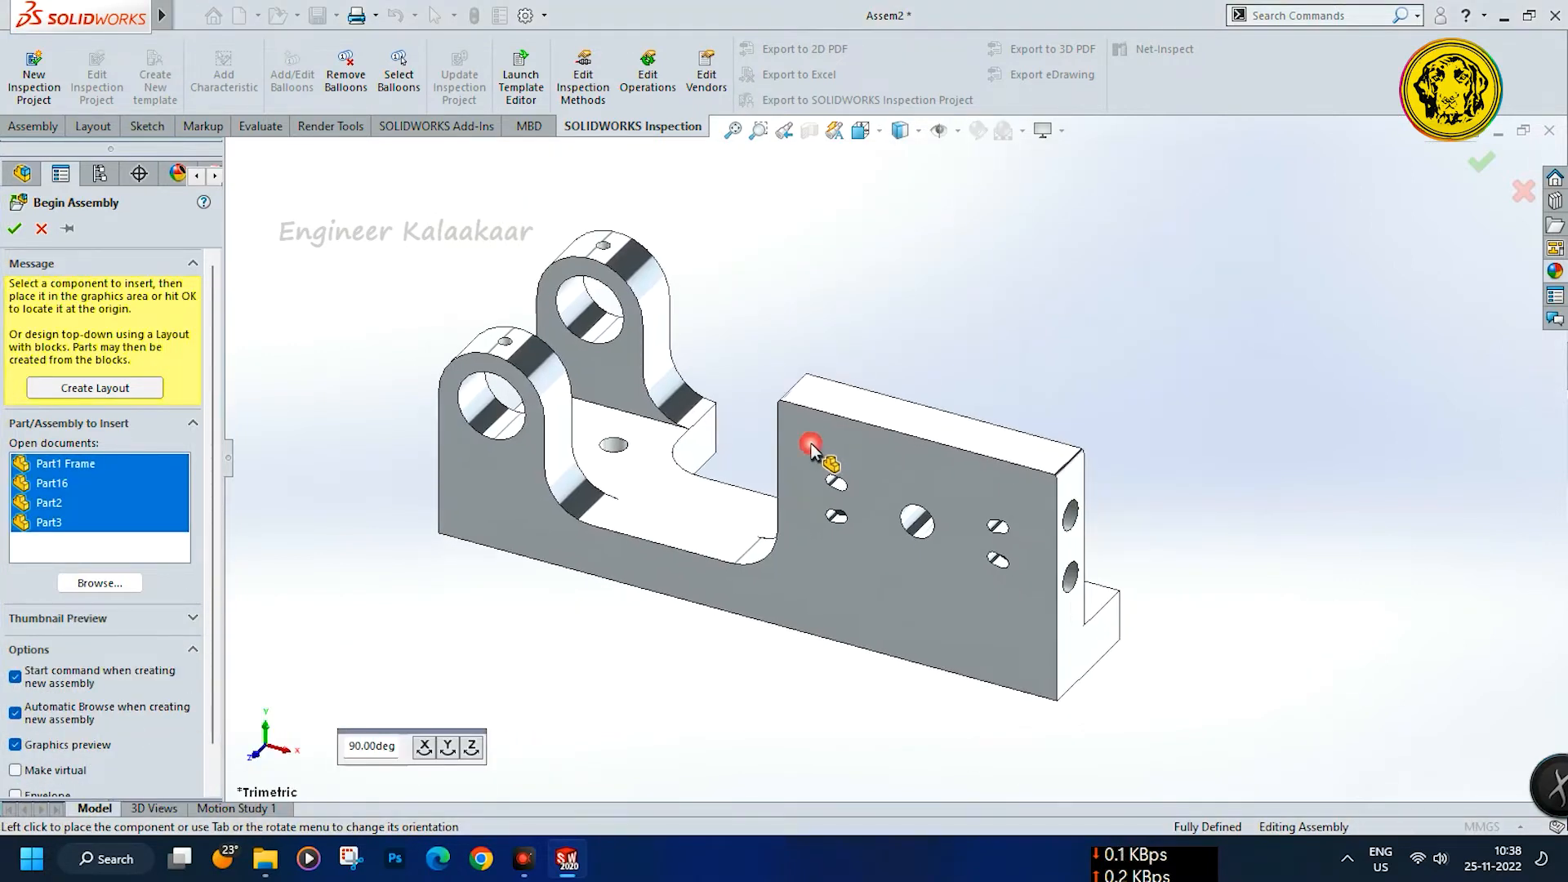
left_click(941, 462)
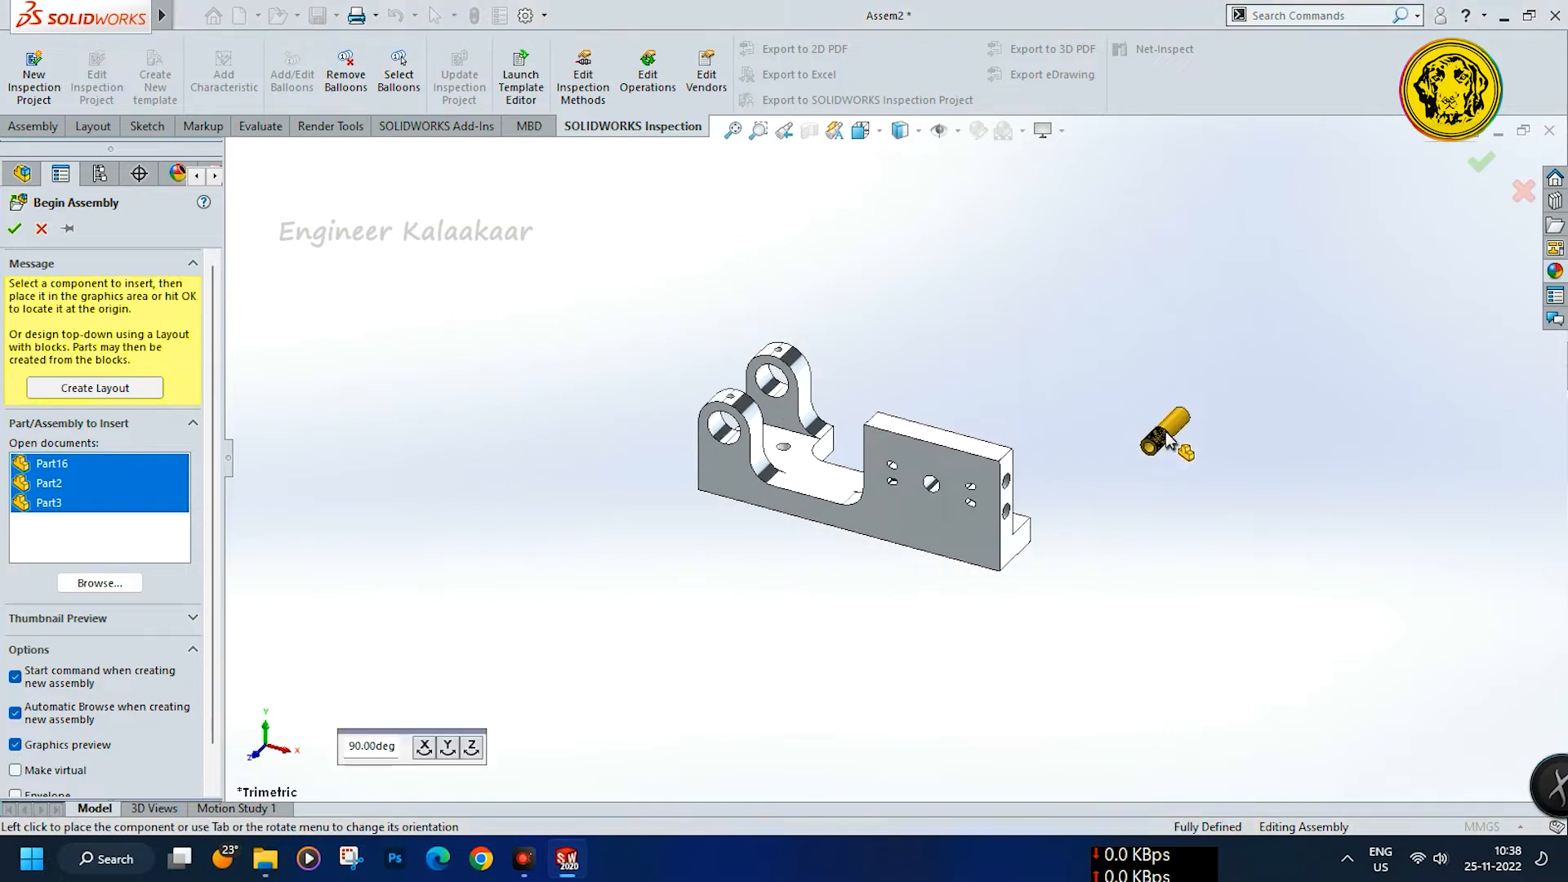
left_click(1099, 464)
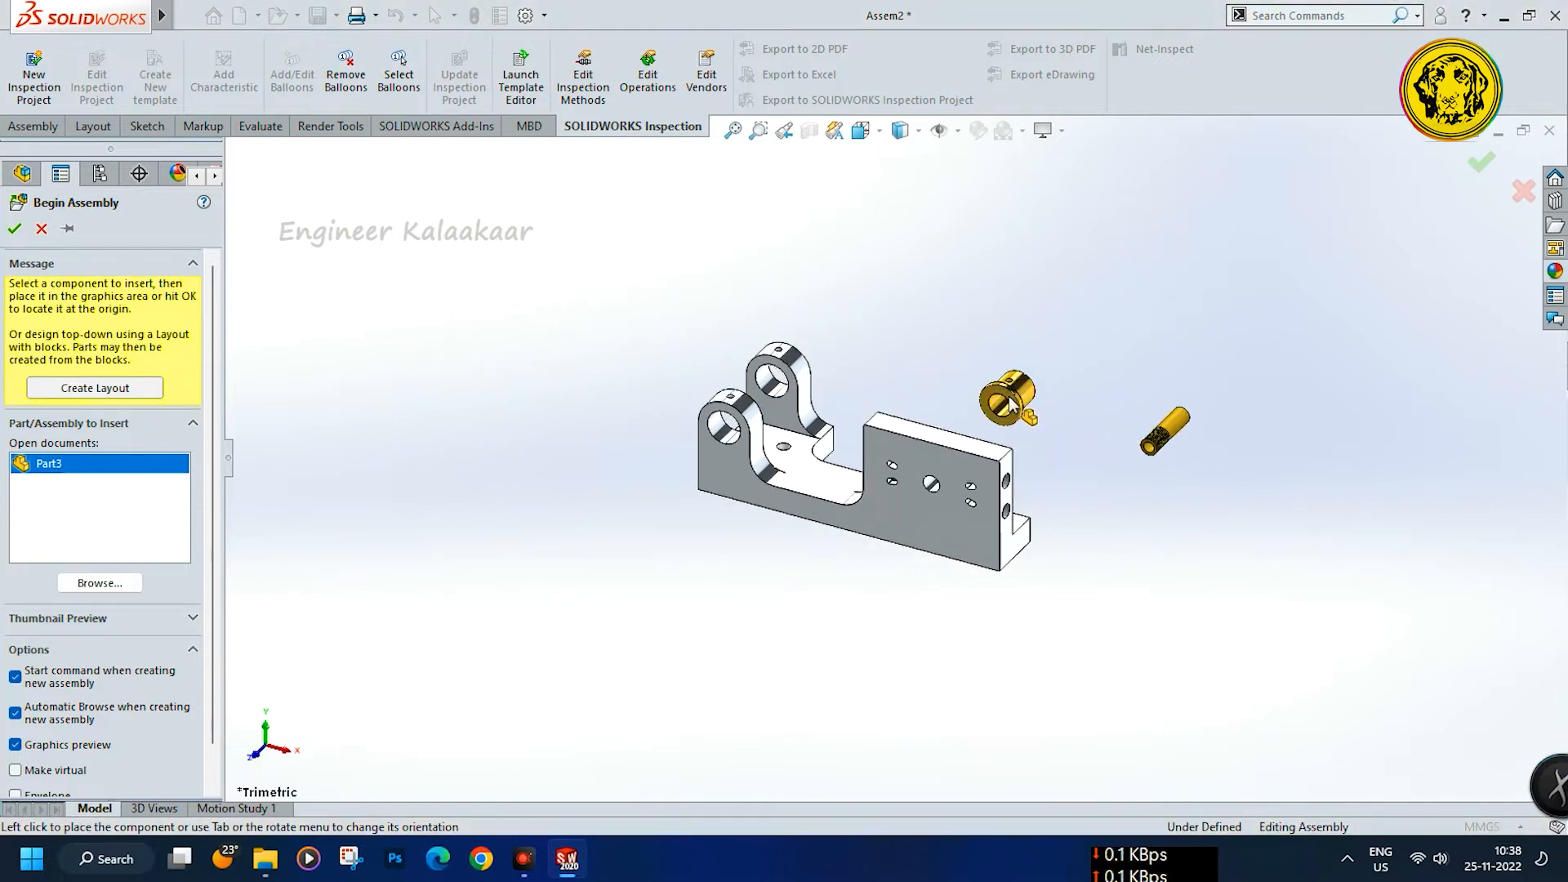
left_click(907, 374)
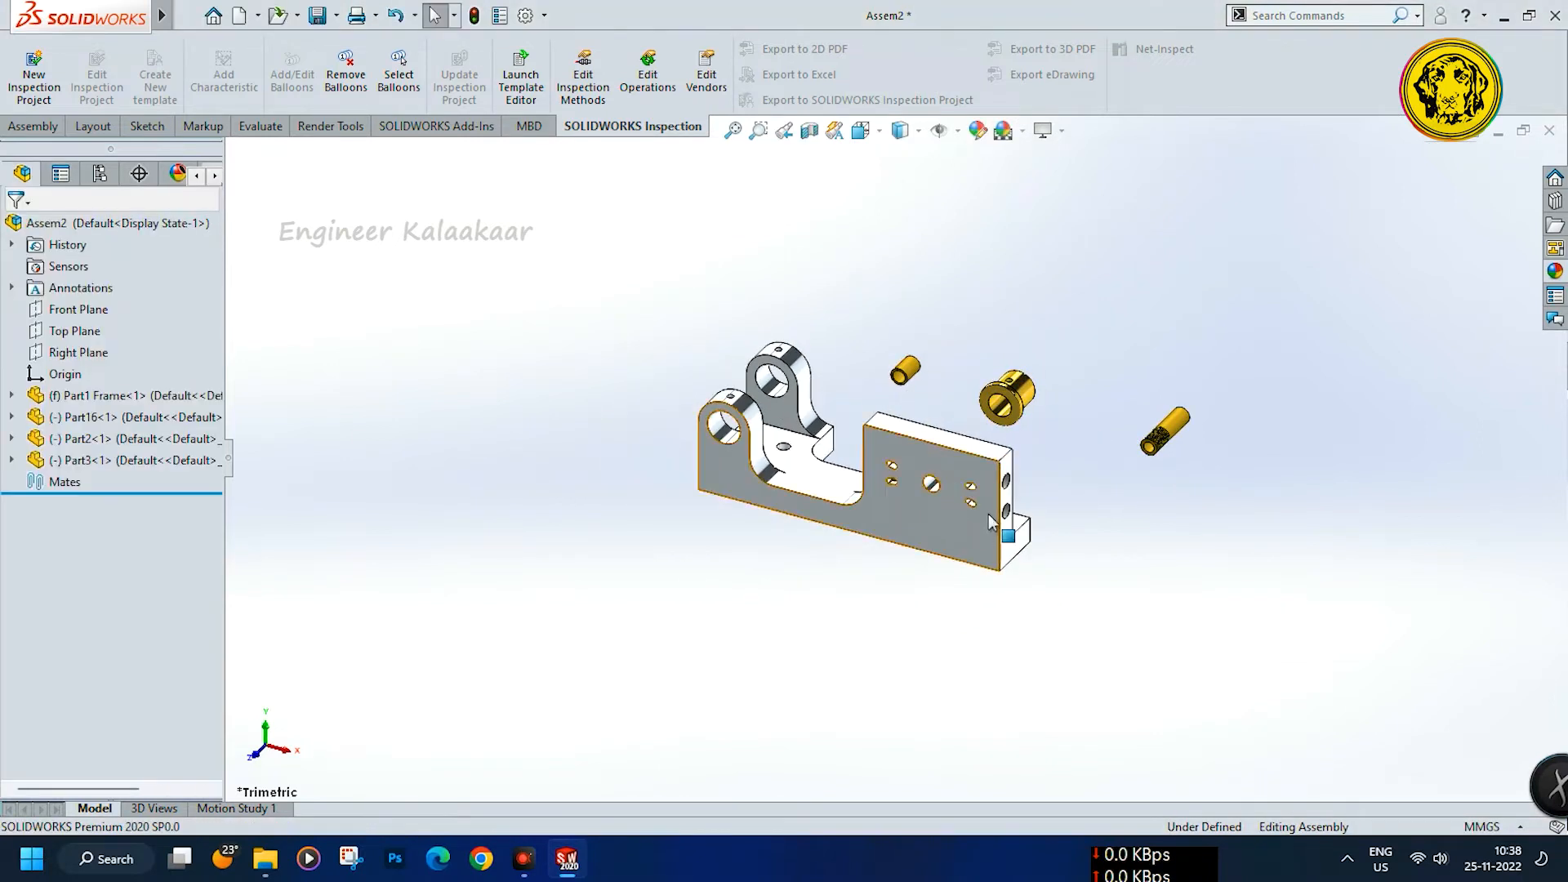
Add a concentric mate between Part3's outer cylindrical face and the large central hole in the frame's upright plate
scroll(1008, 434, "down", 1)
scroll(887, 354, "down", 2)
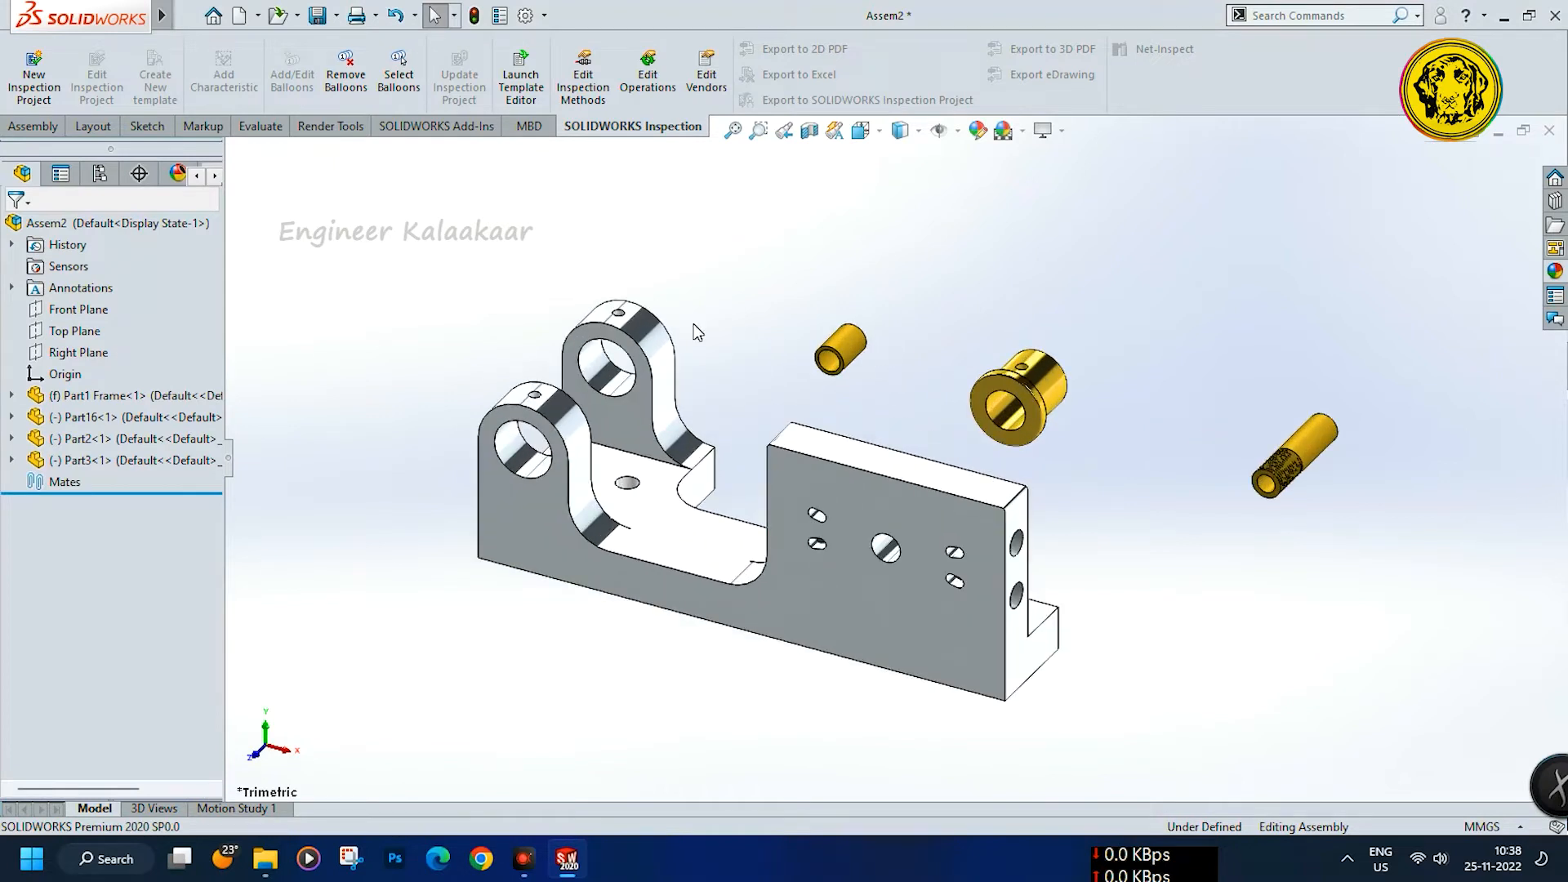
left_click(32, 126)
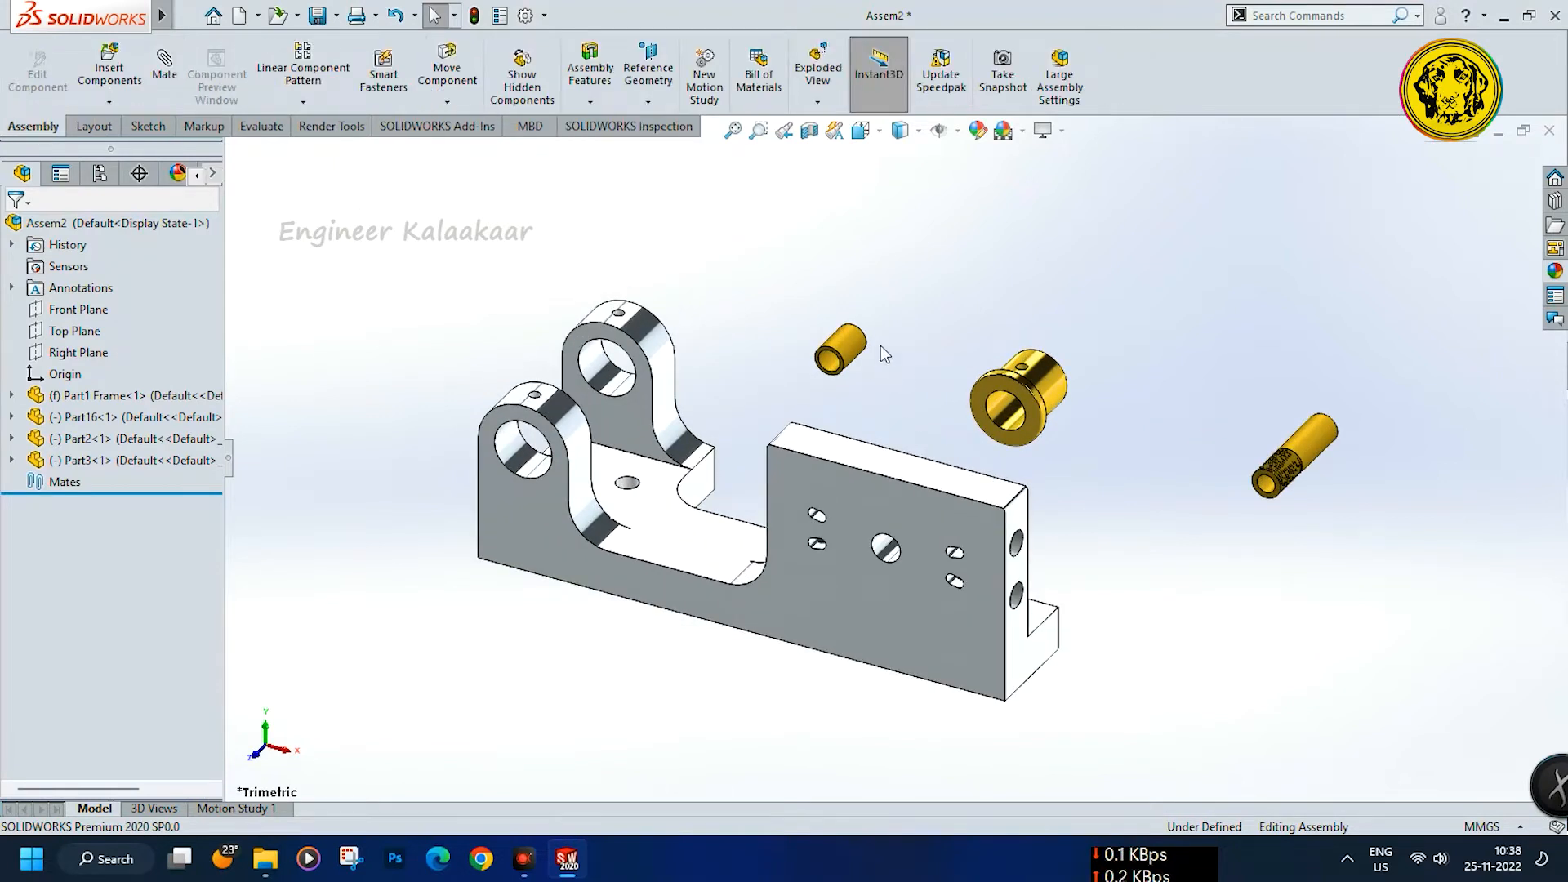
scroll(882, 351, "down", 2)
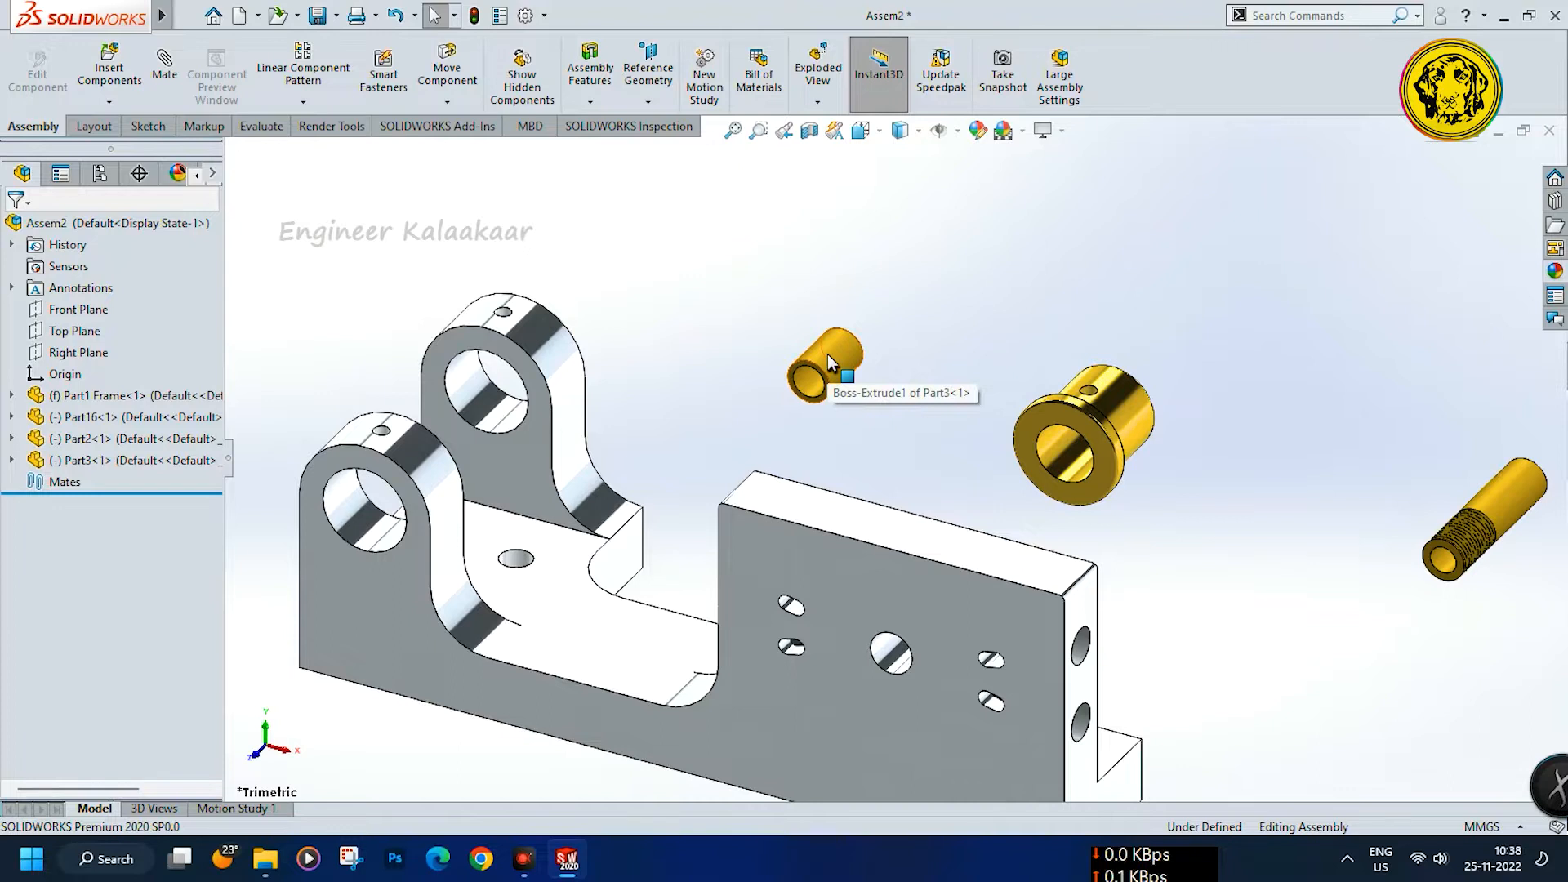
left_click(826, 354)
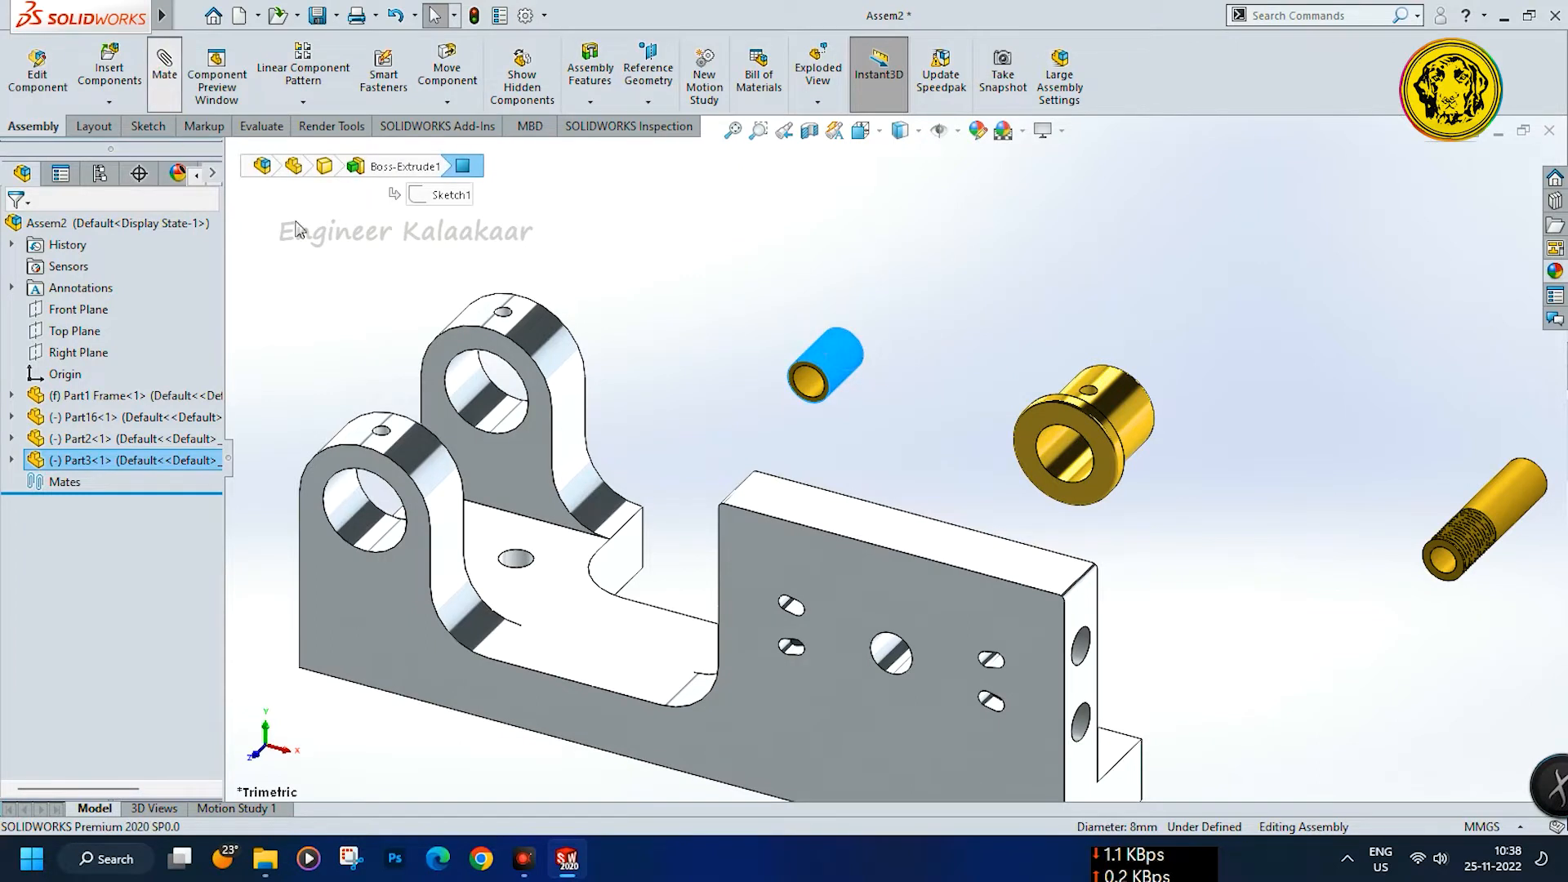
left_click(898, 656)
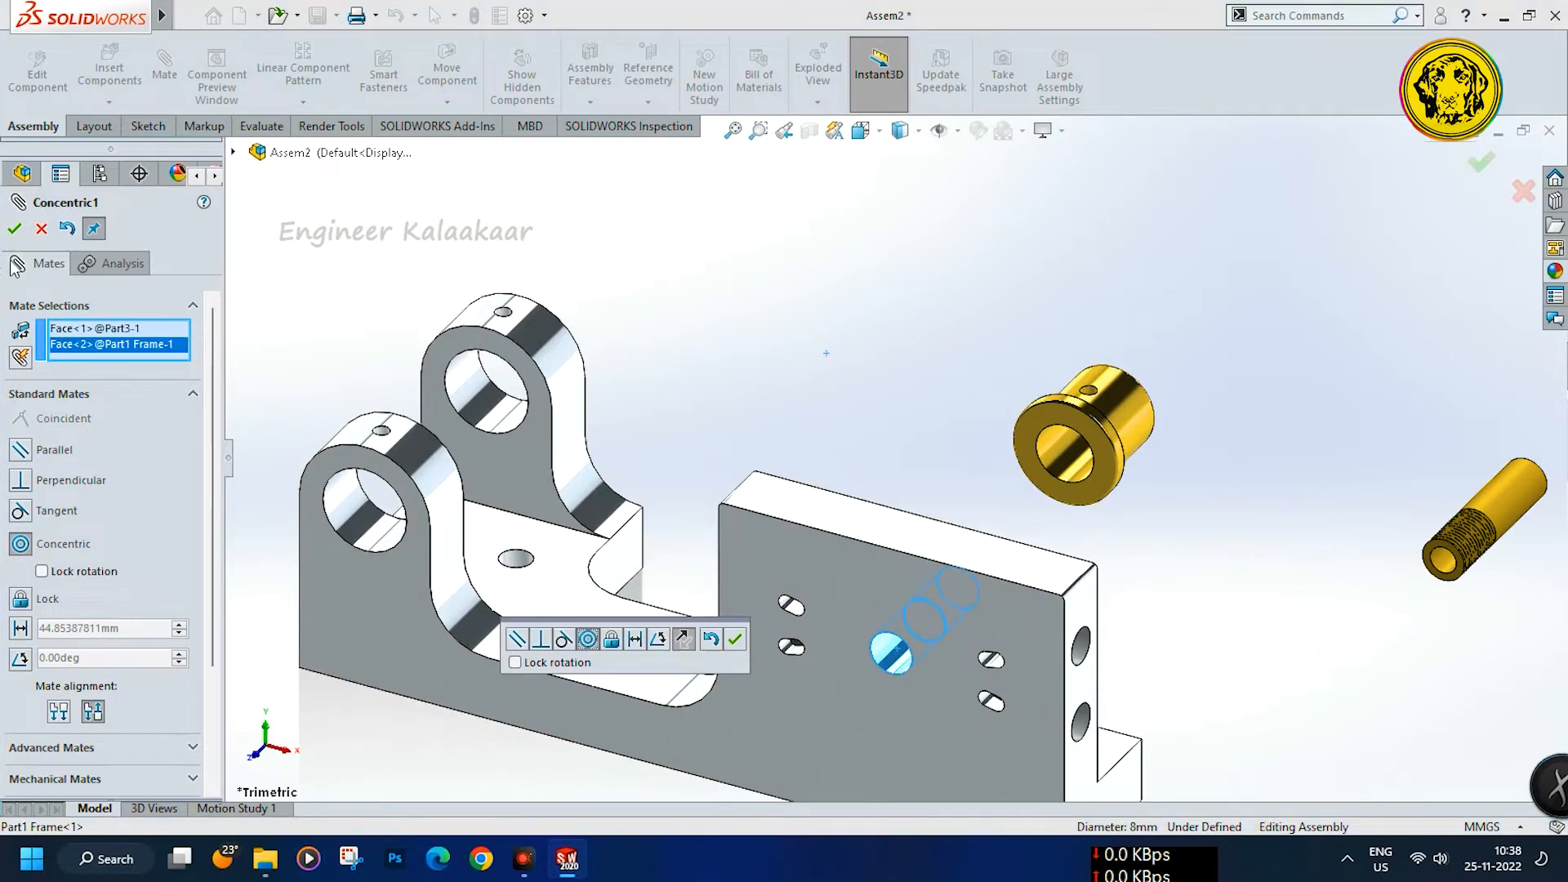
left_click(14, 229)
Add a coincident mate between Part3's end face and the inner face of the frame's upright plate
middle_click_drag(865, 634, 812, 727)
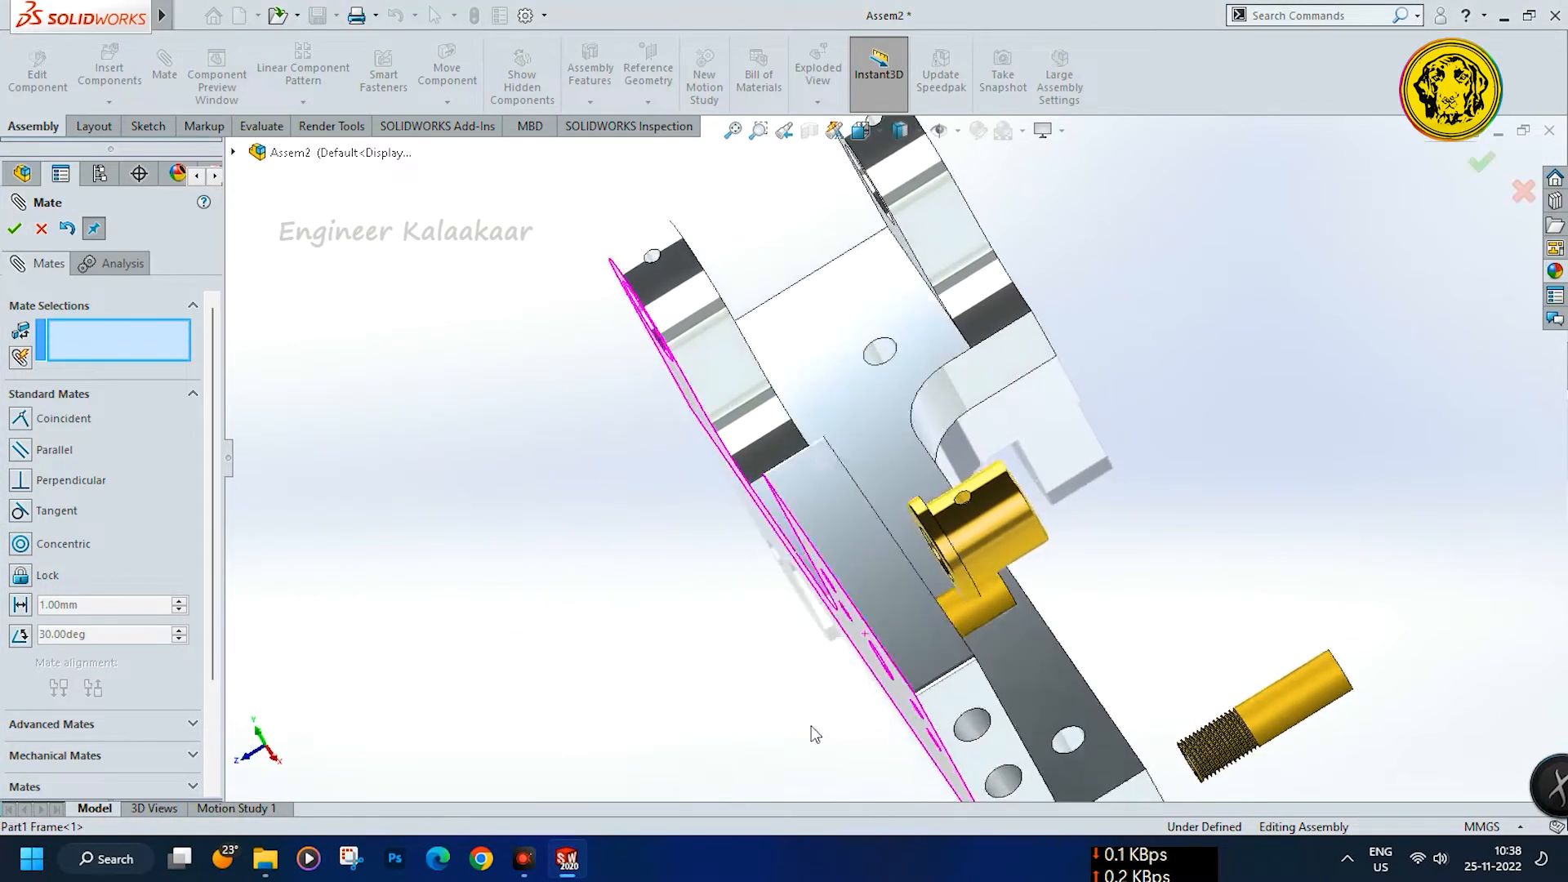
middle_click_drag(1006, 665, 869, 674)
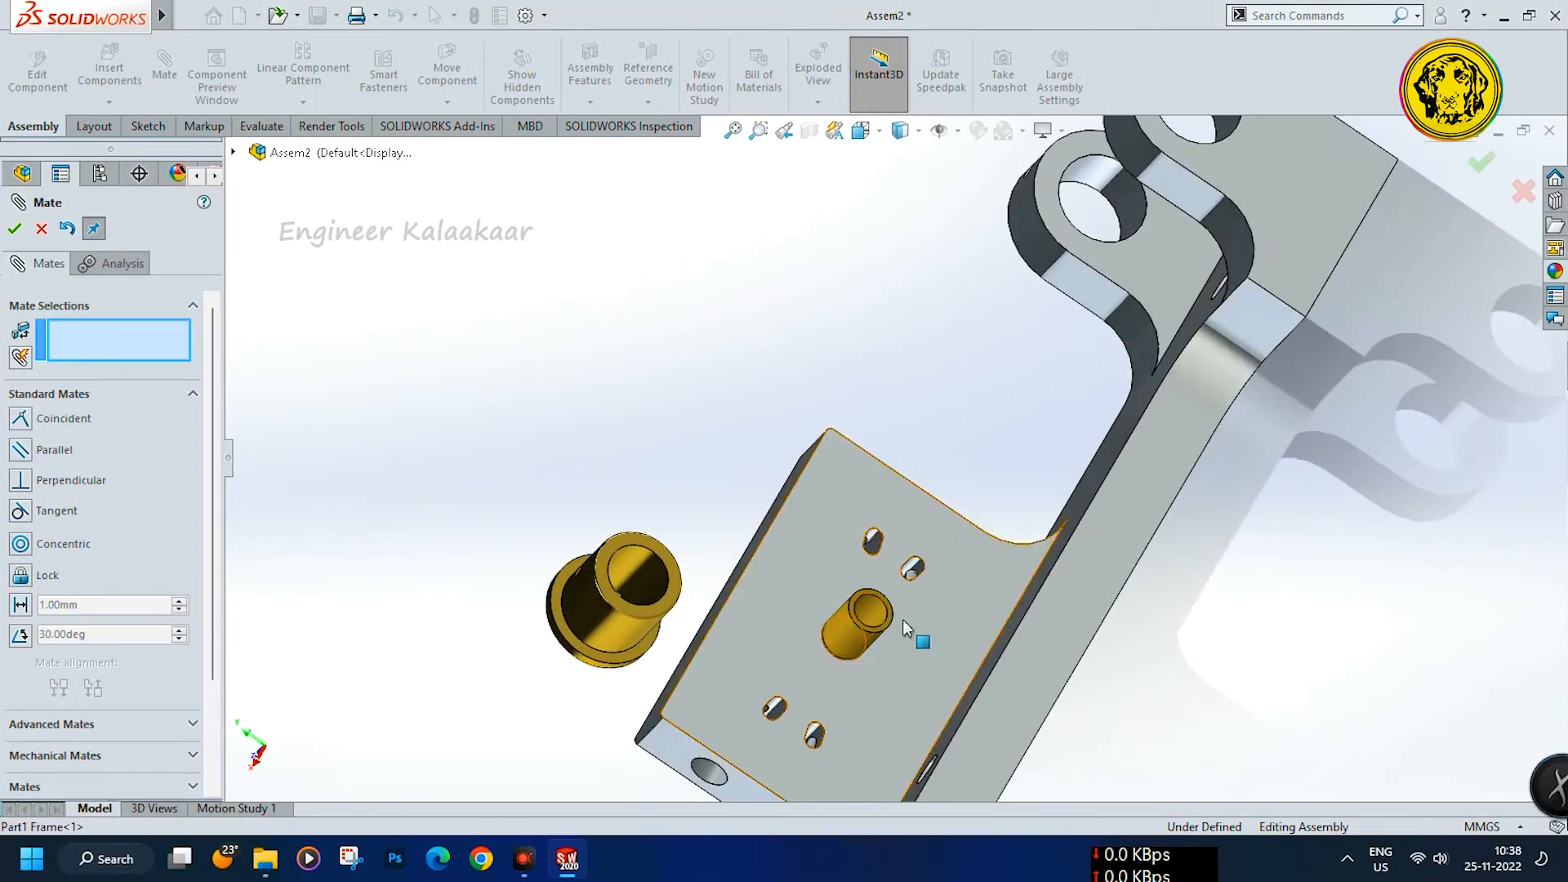
scroll(899, 617, "down", 5)
left_click(871, 565)
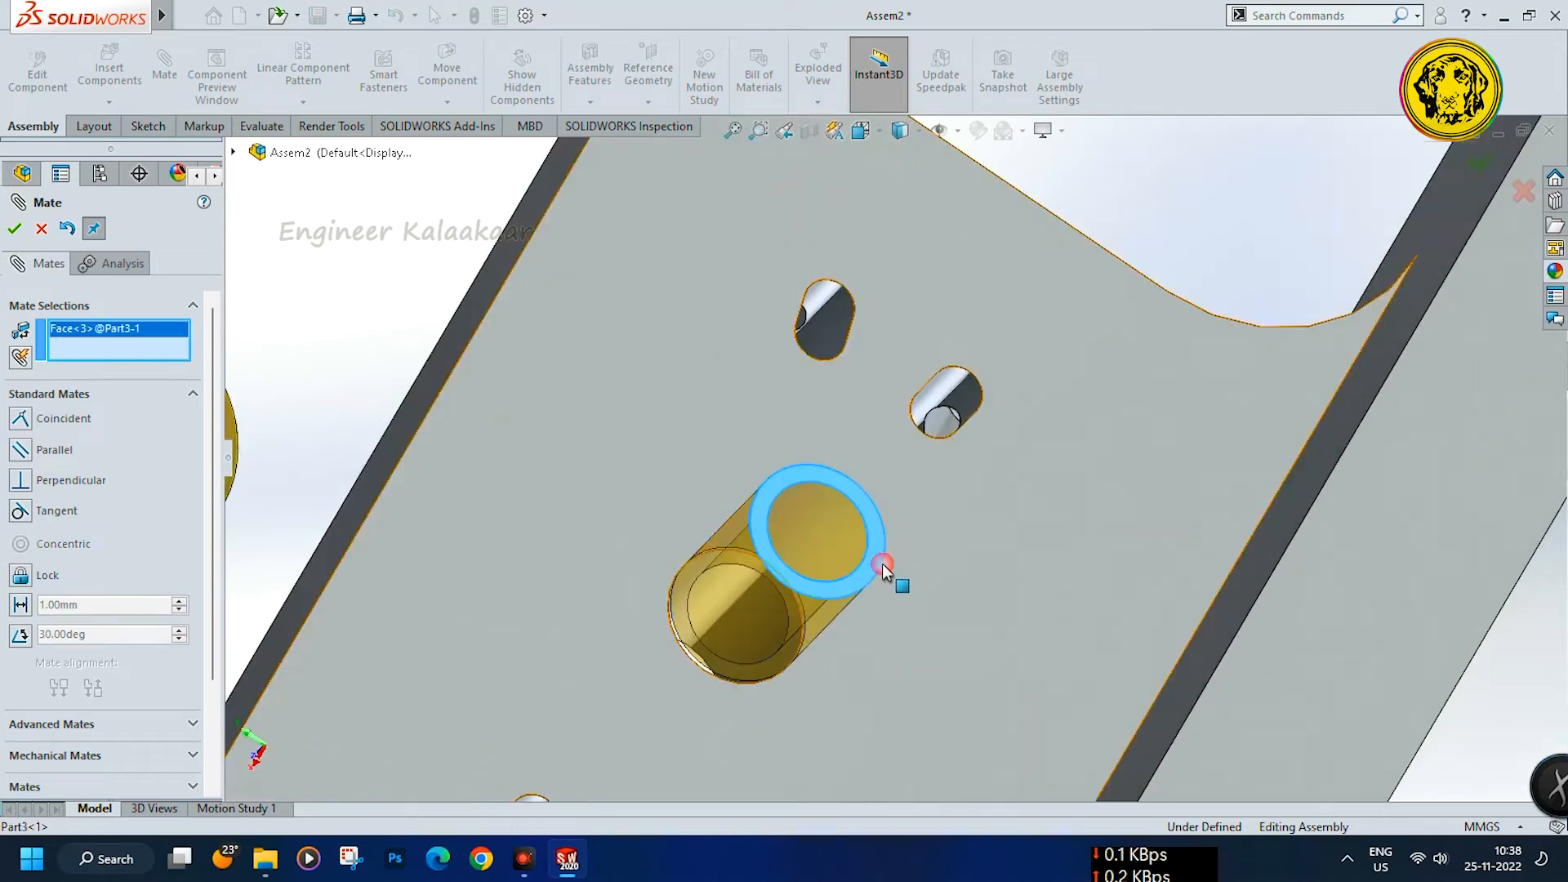
left_click(935, 572)
left_click(17, 231)
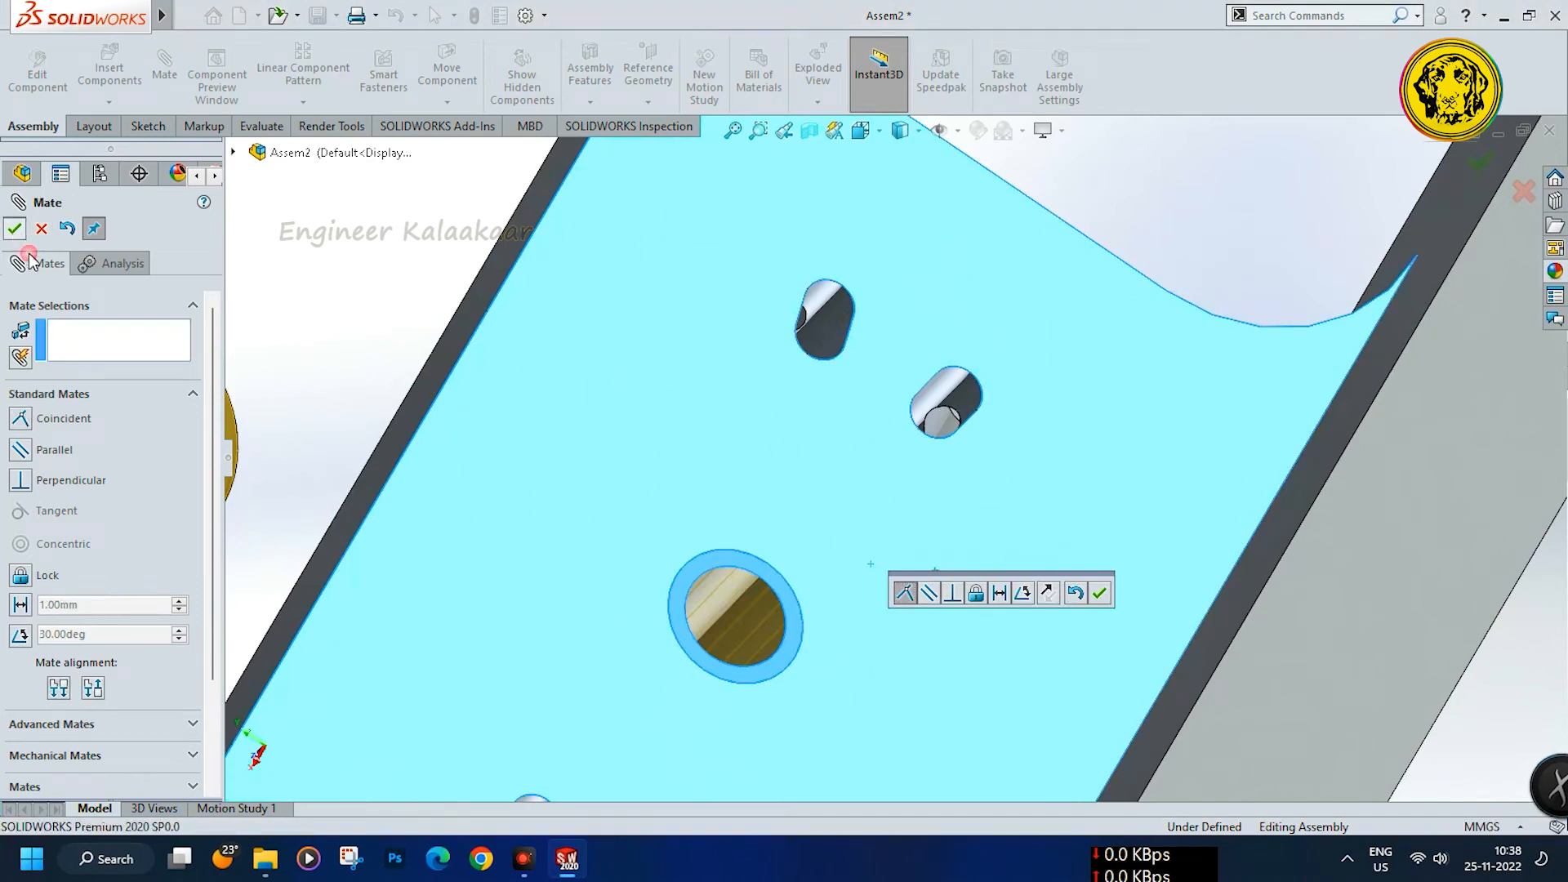
Add a concentric mate between Part16's cylindrical face and the upper hole in the frame's end face, with the mate alignment flipped
scroll(693, 461, "up", 6)
middle_click_drag(675, 471, 808, 441)
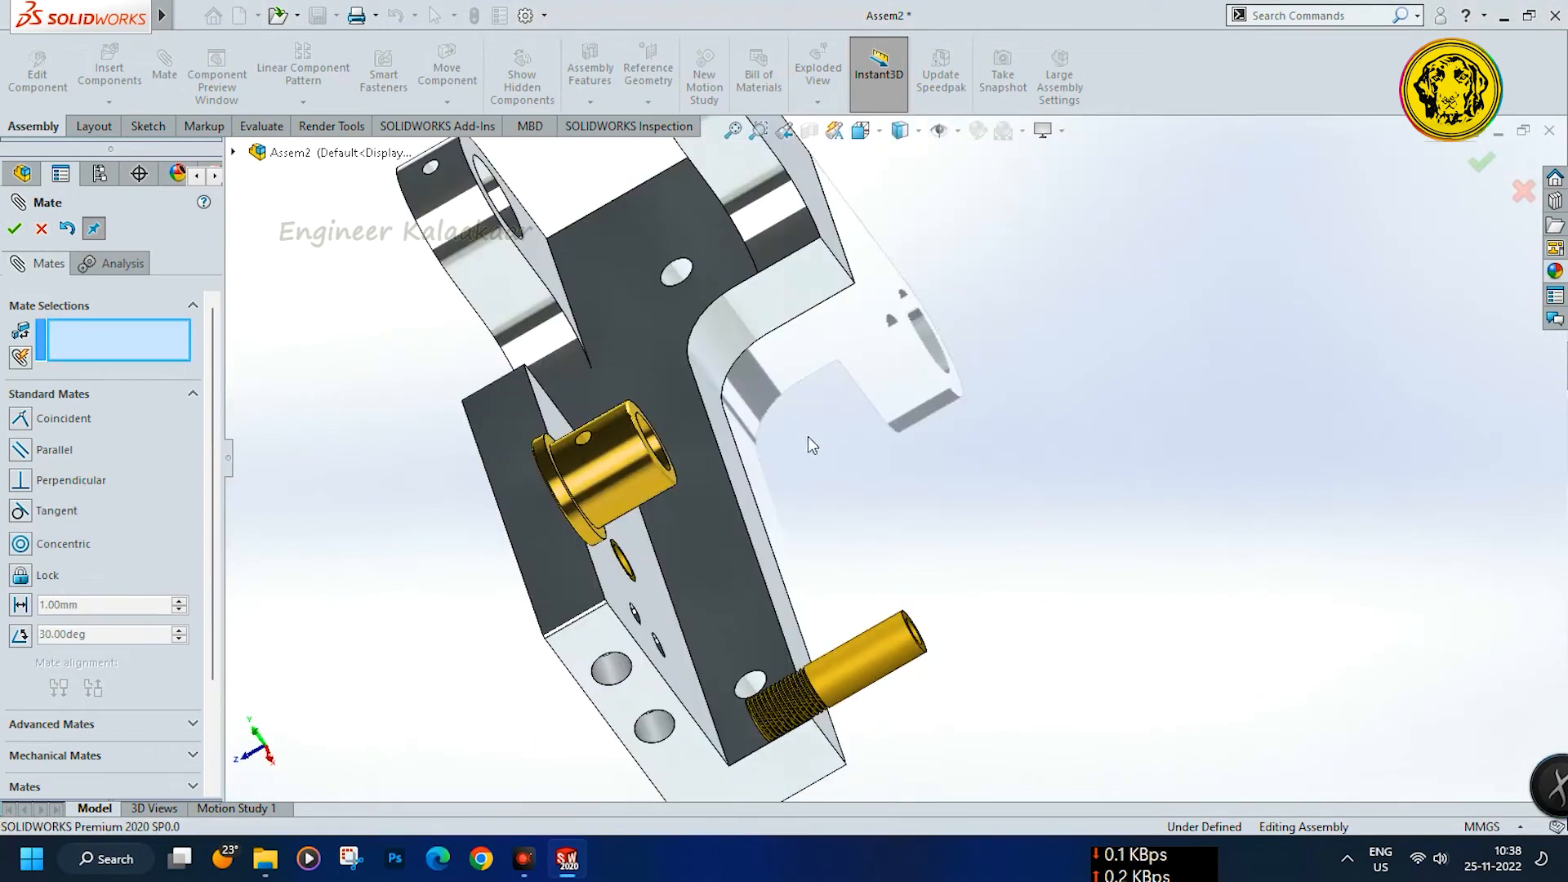
scroll(809, 442, "up", 3)
middle_click_drag(813, 625, 832, 542)
scroll(822, 519, "down", 4)
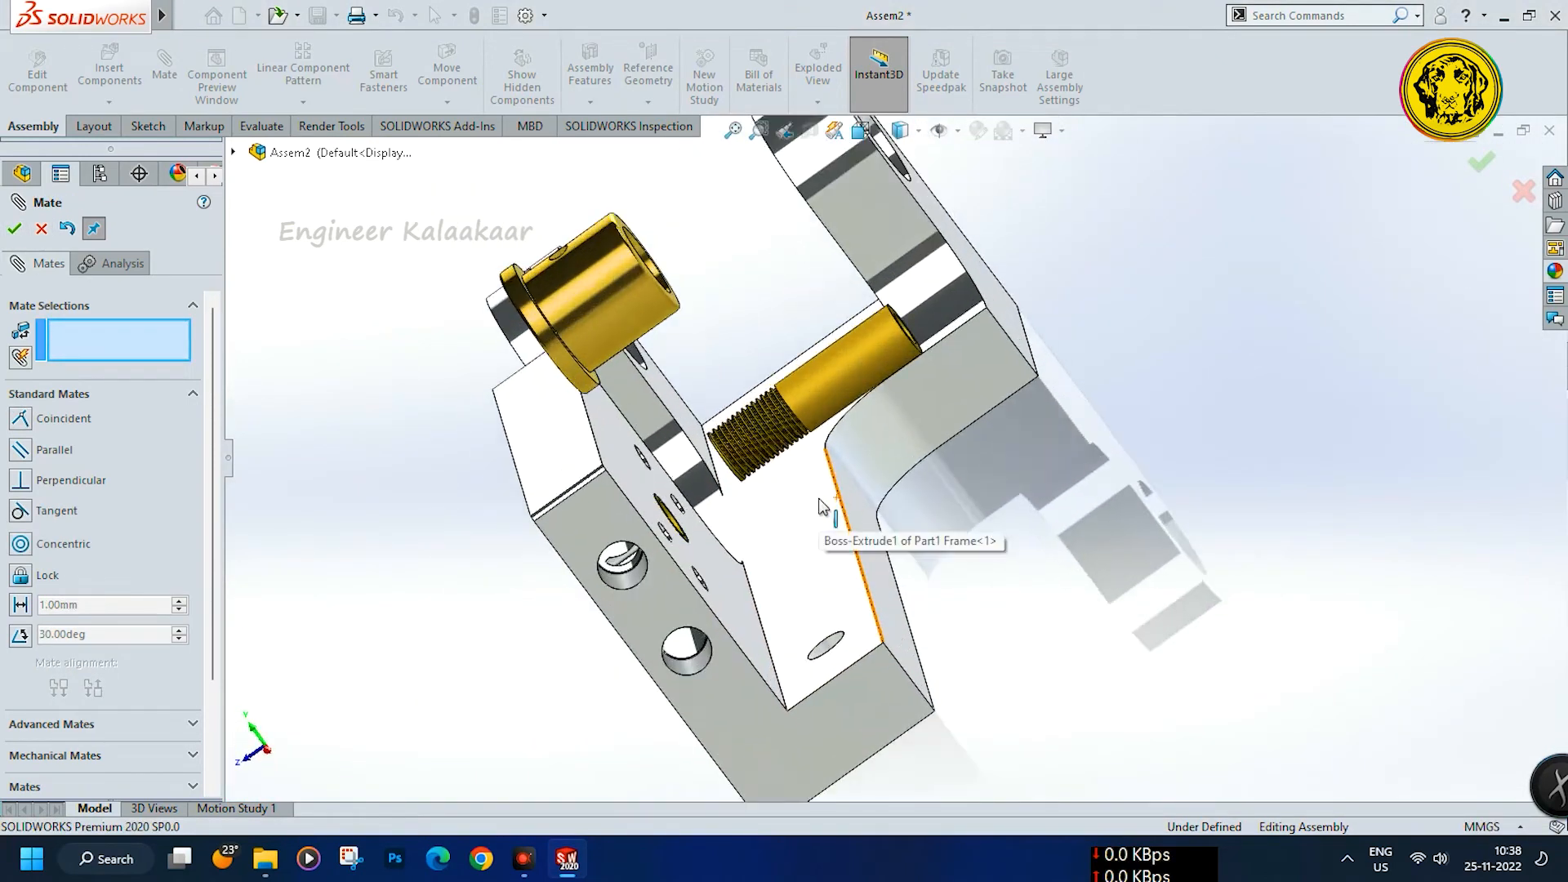
middle_click_drag(817, 474, 780, 491)
scroll(776, 482, "up", 2)
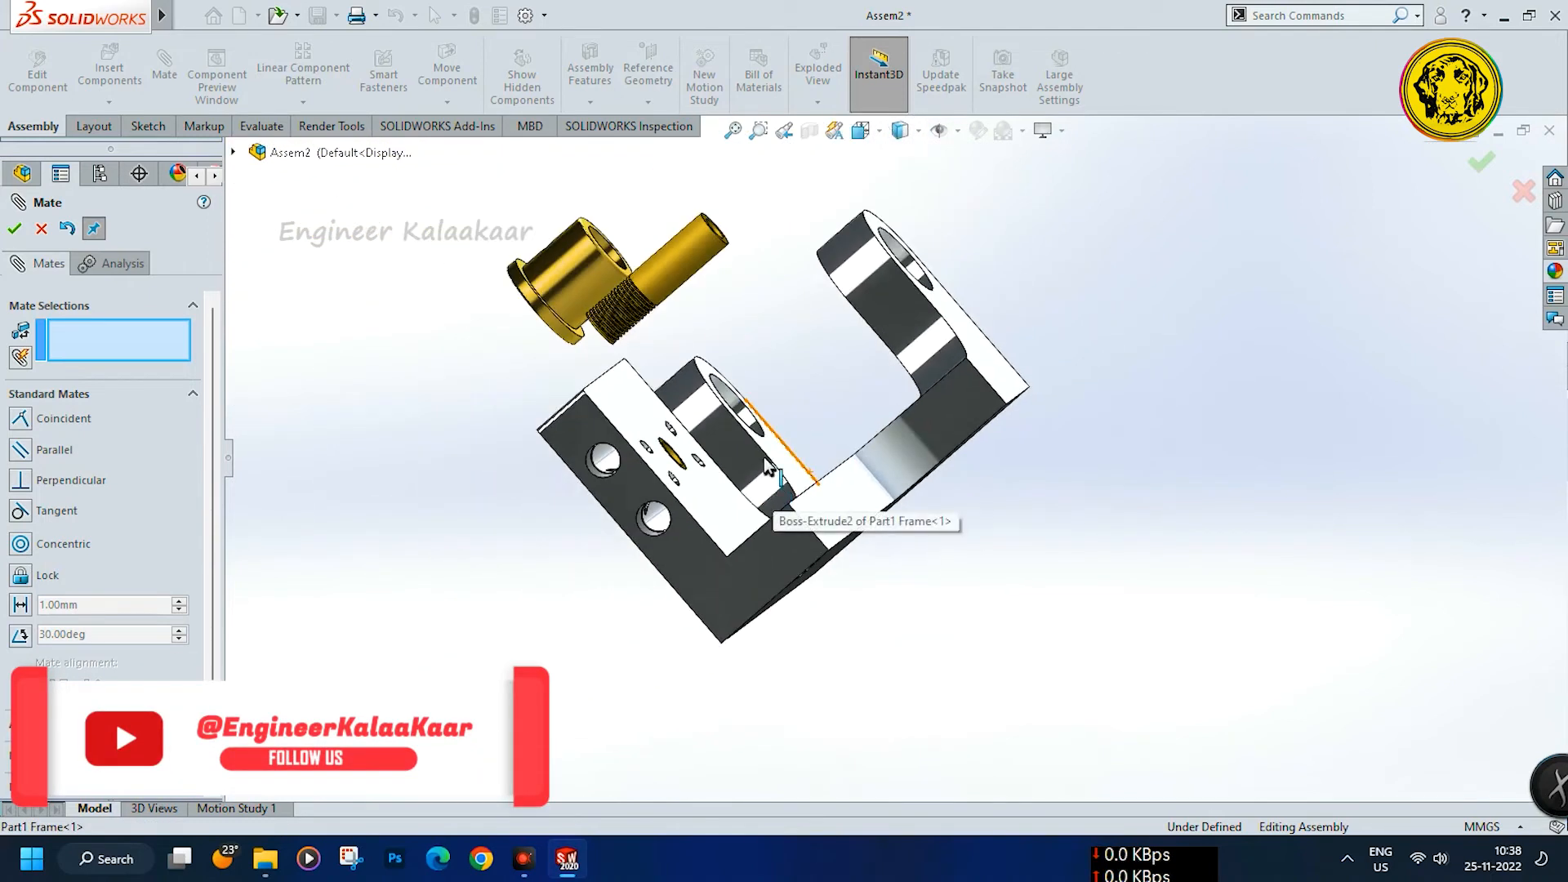
middle_click_drag(647, 331, 771, 254)
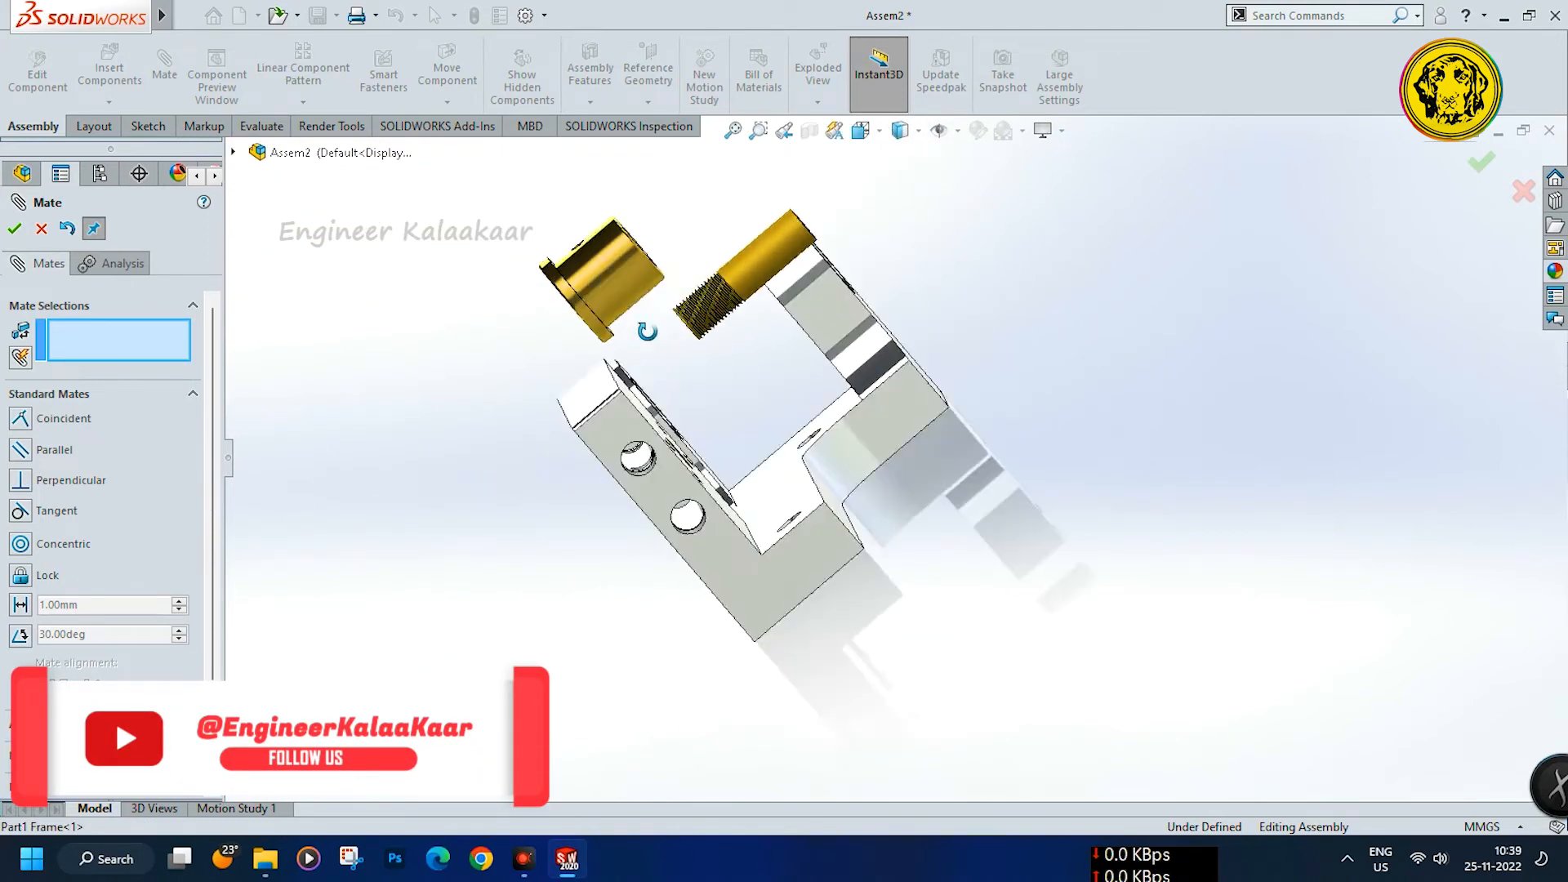
left_click(771, 254)
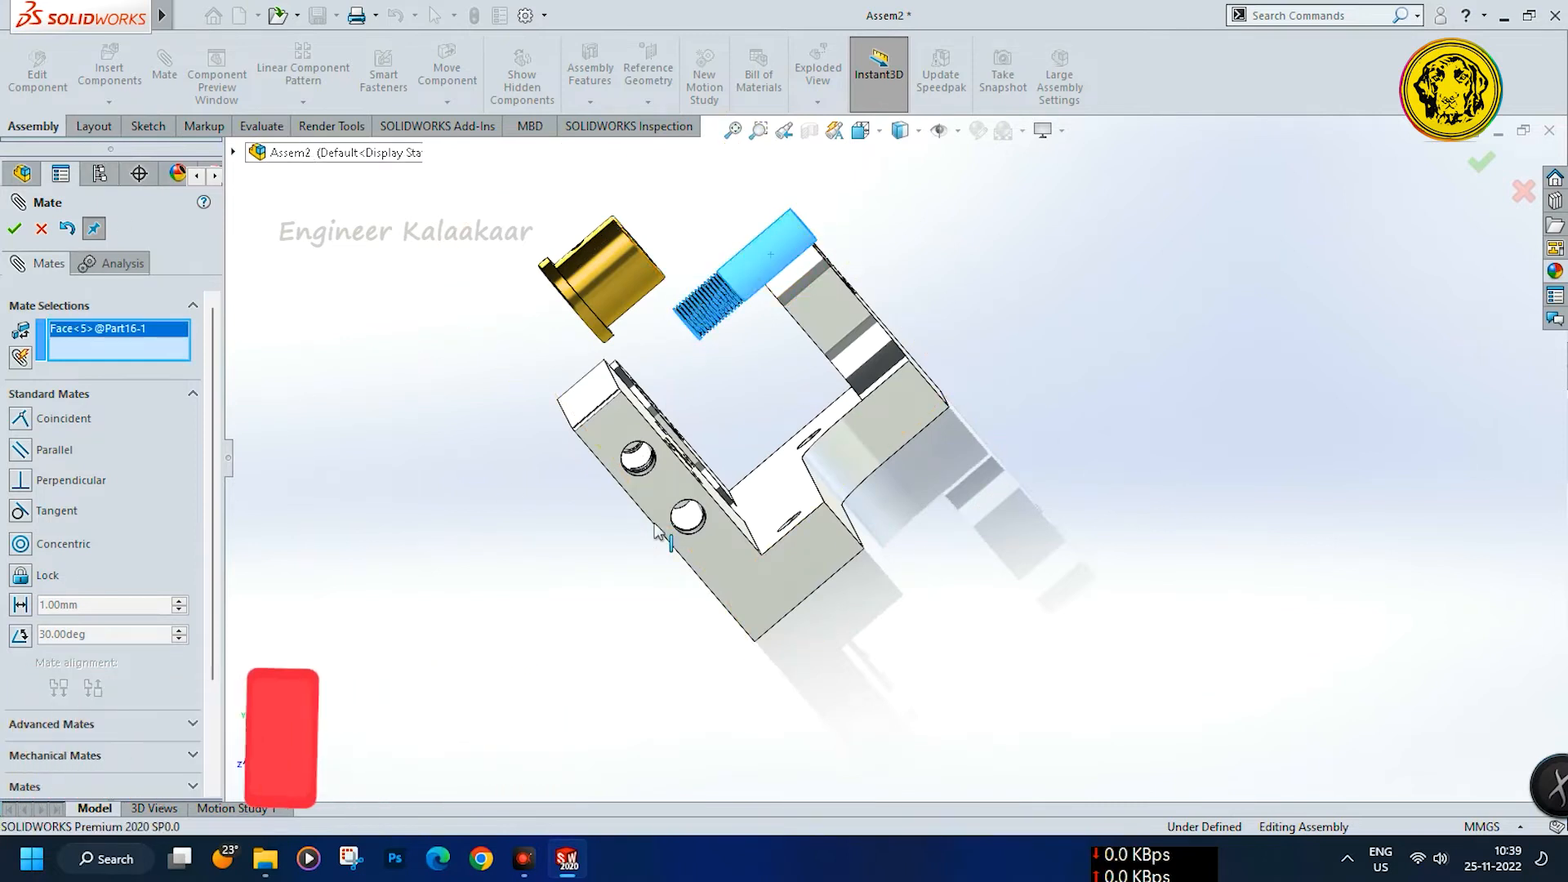
scroll(678, 527, "down", 5)
left_click(690, 534)
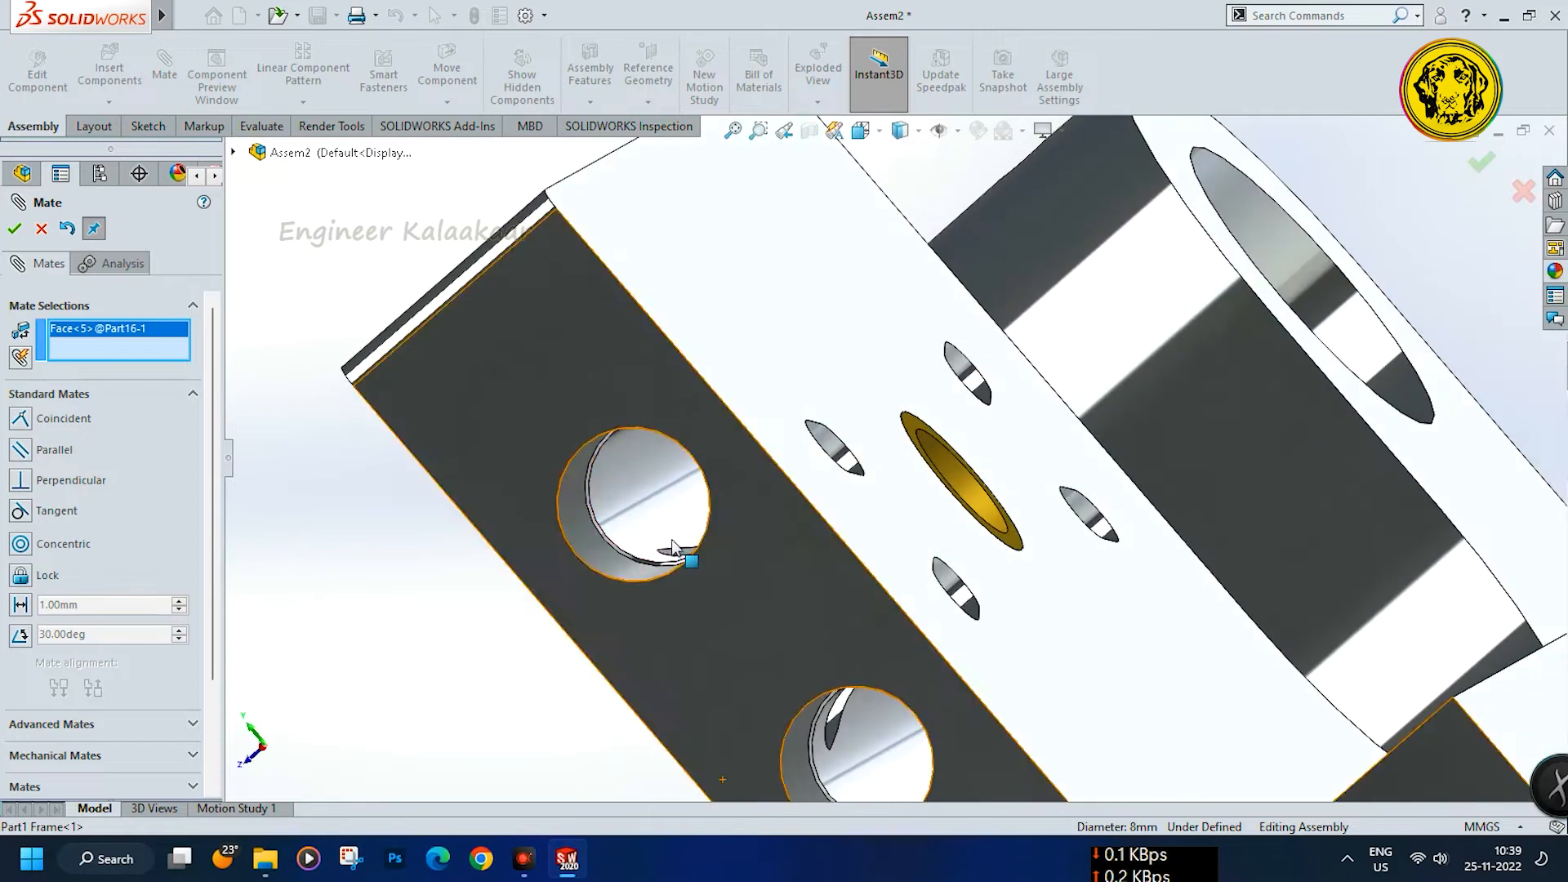
left_click(638, 505)
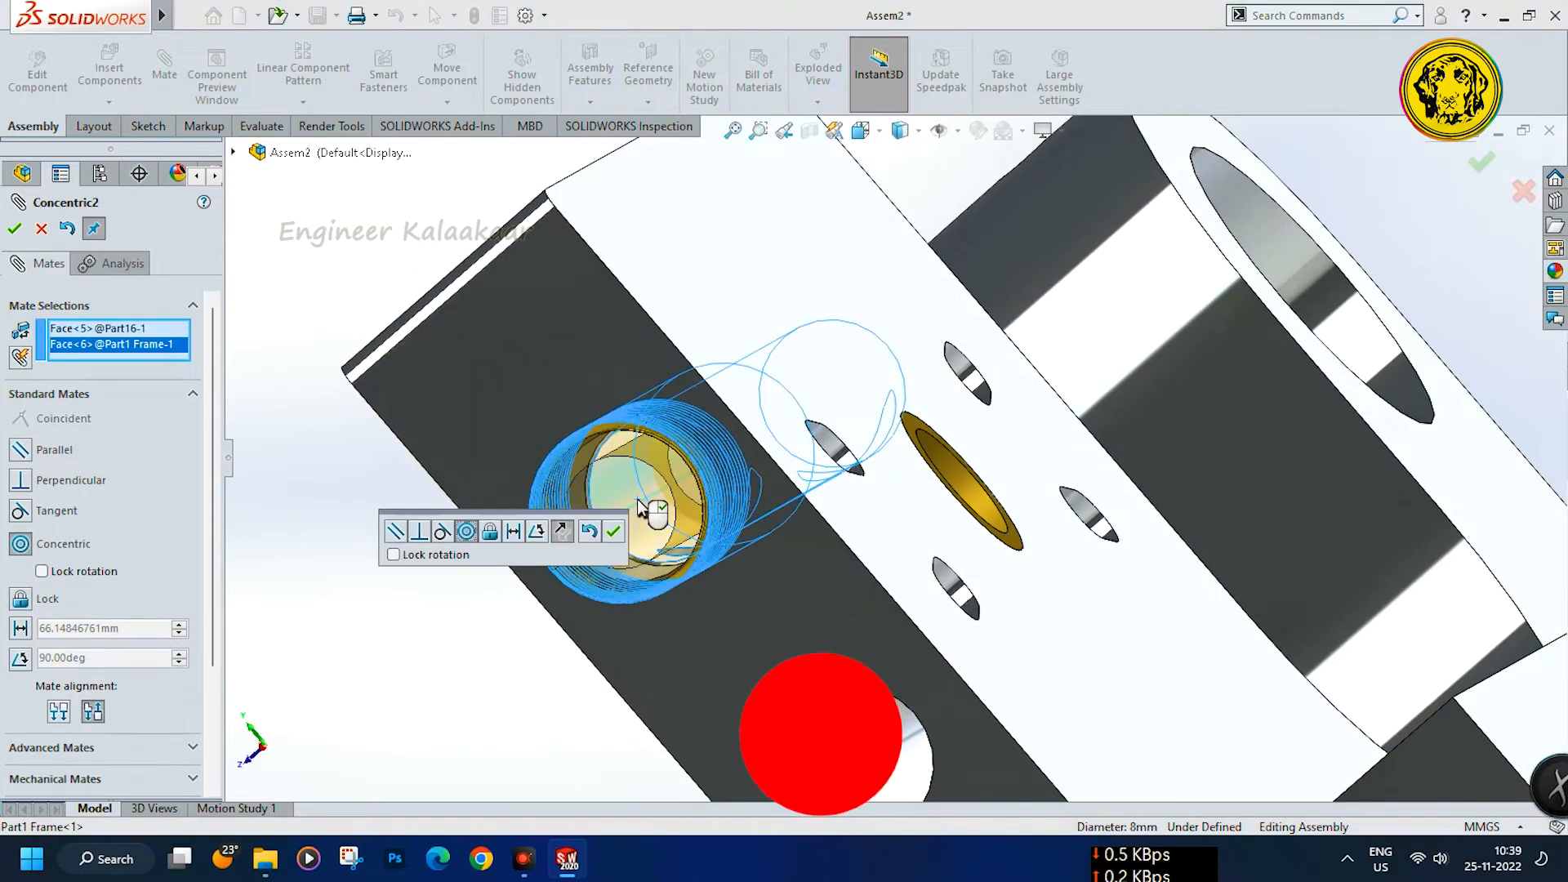
left_click(70, 710)
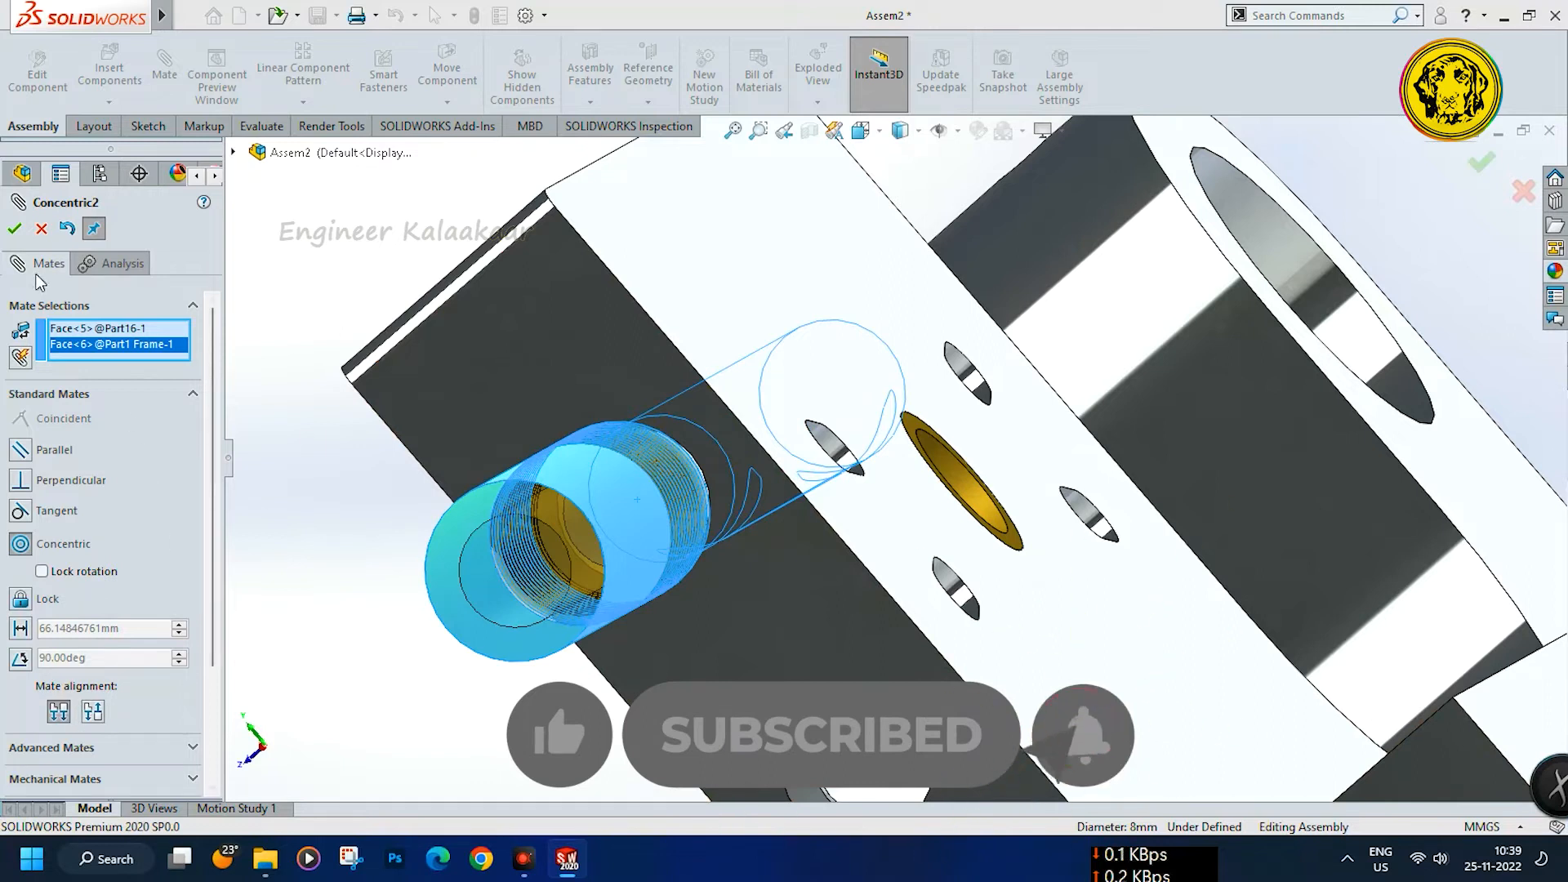
left_click(15, 230)
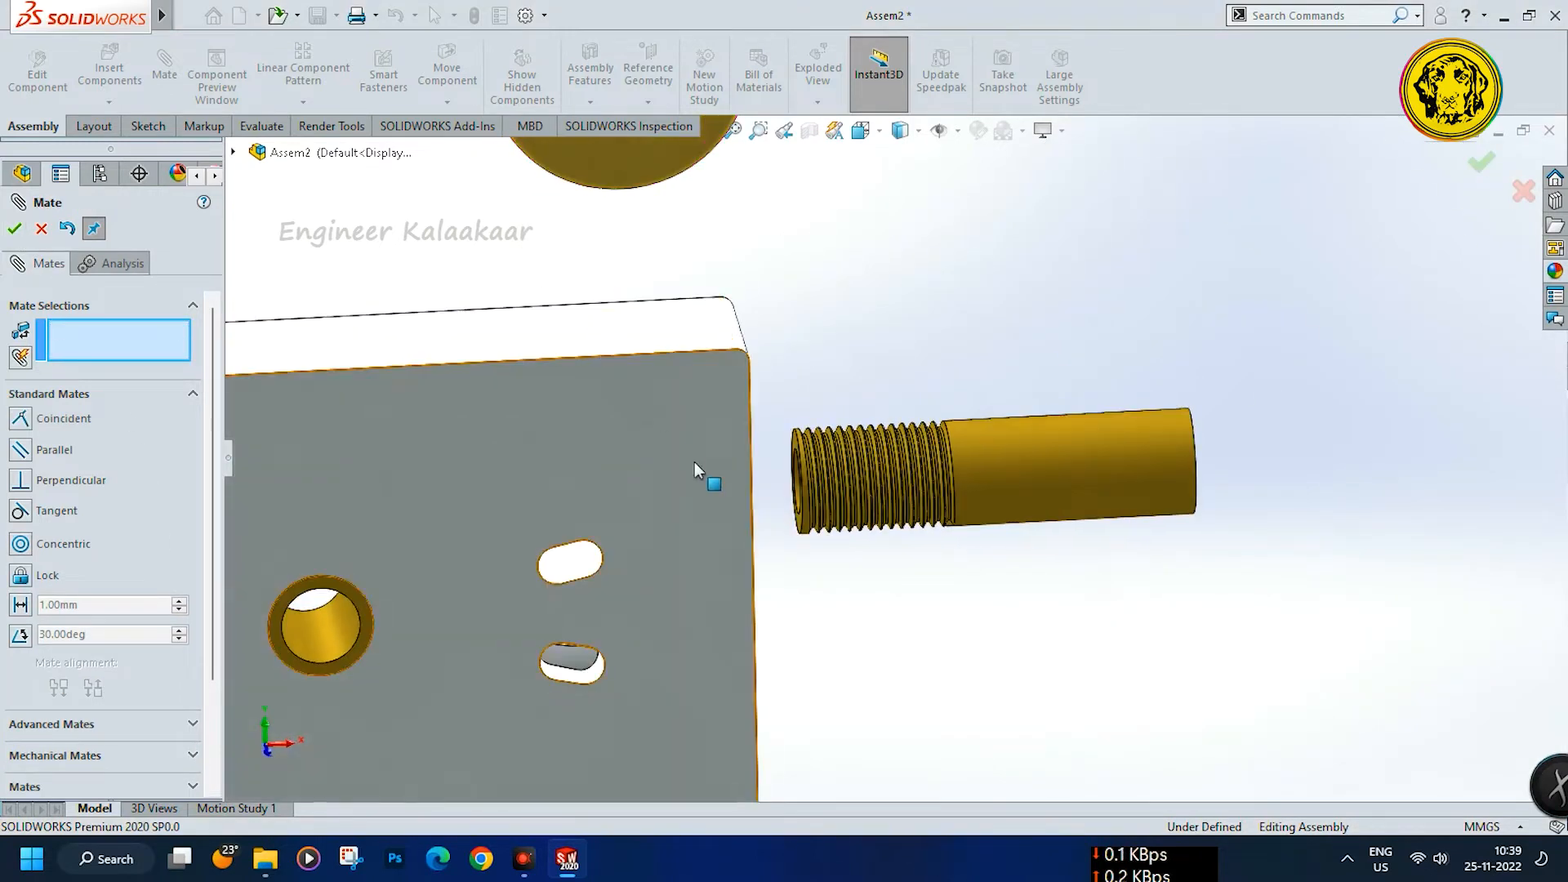
Slide Part16 outward along its axis, clear of the frame's upper end hole
middle_click_drag(721, 511, 647, 497)
left_click_drag(946, 507, 1185, 489)
middle_click_drag(918, 550, 861, 531)
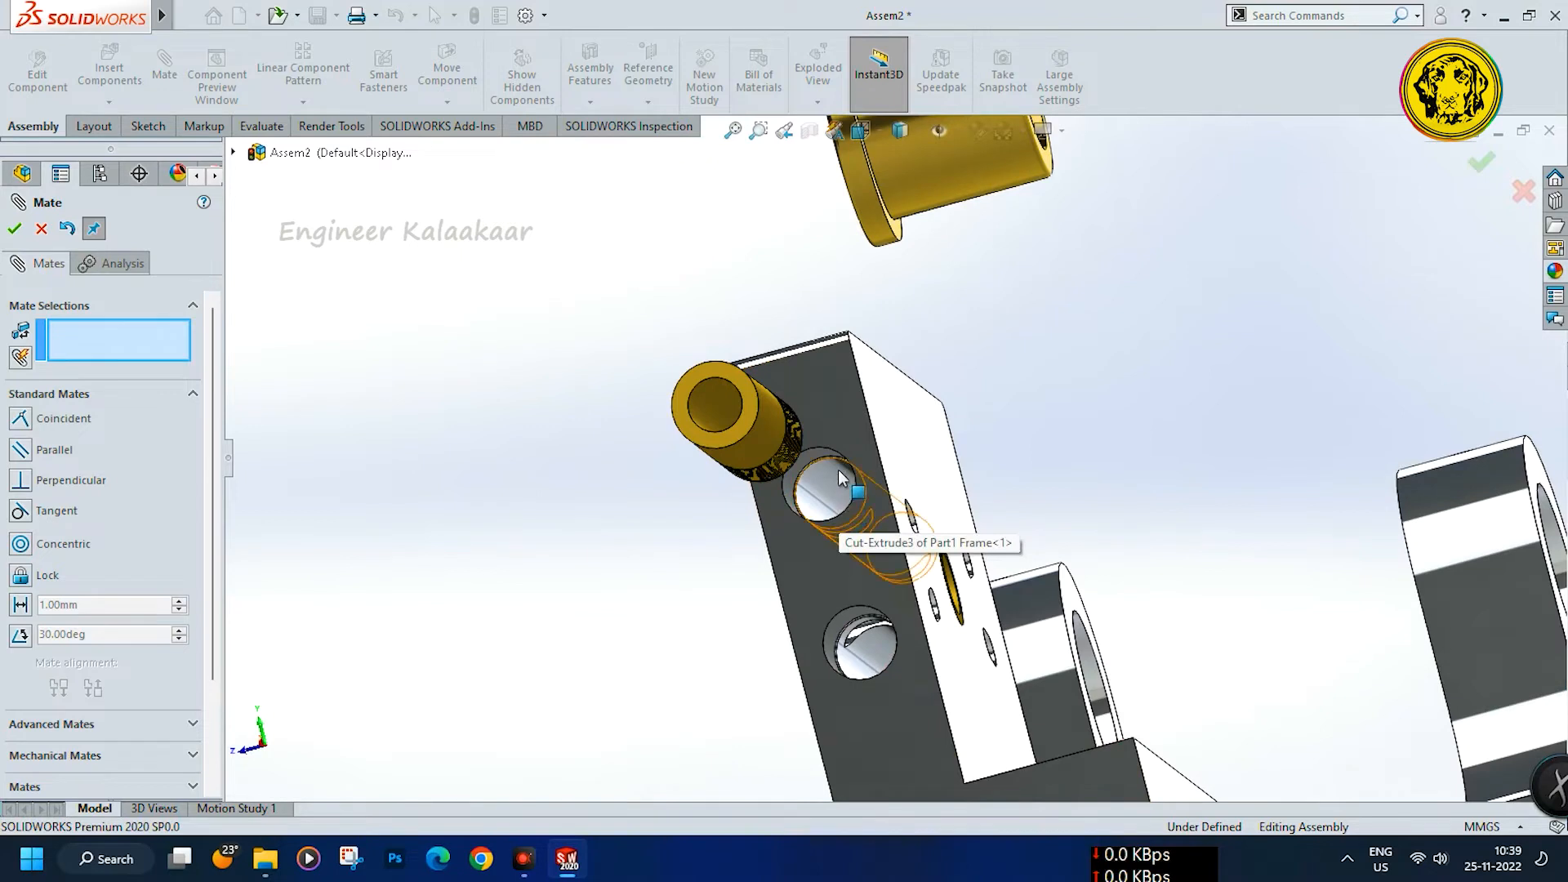
scroll(838, 469, "down", 10)
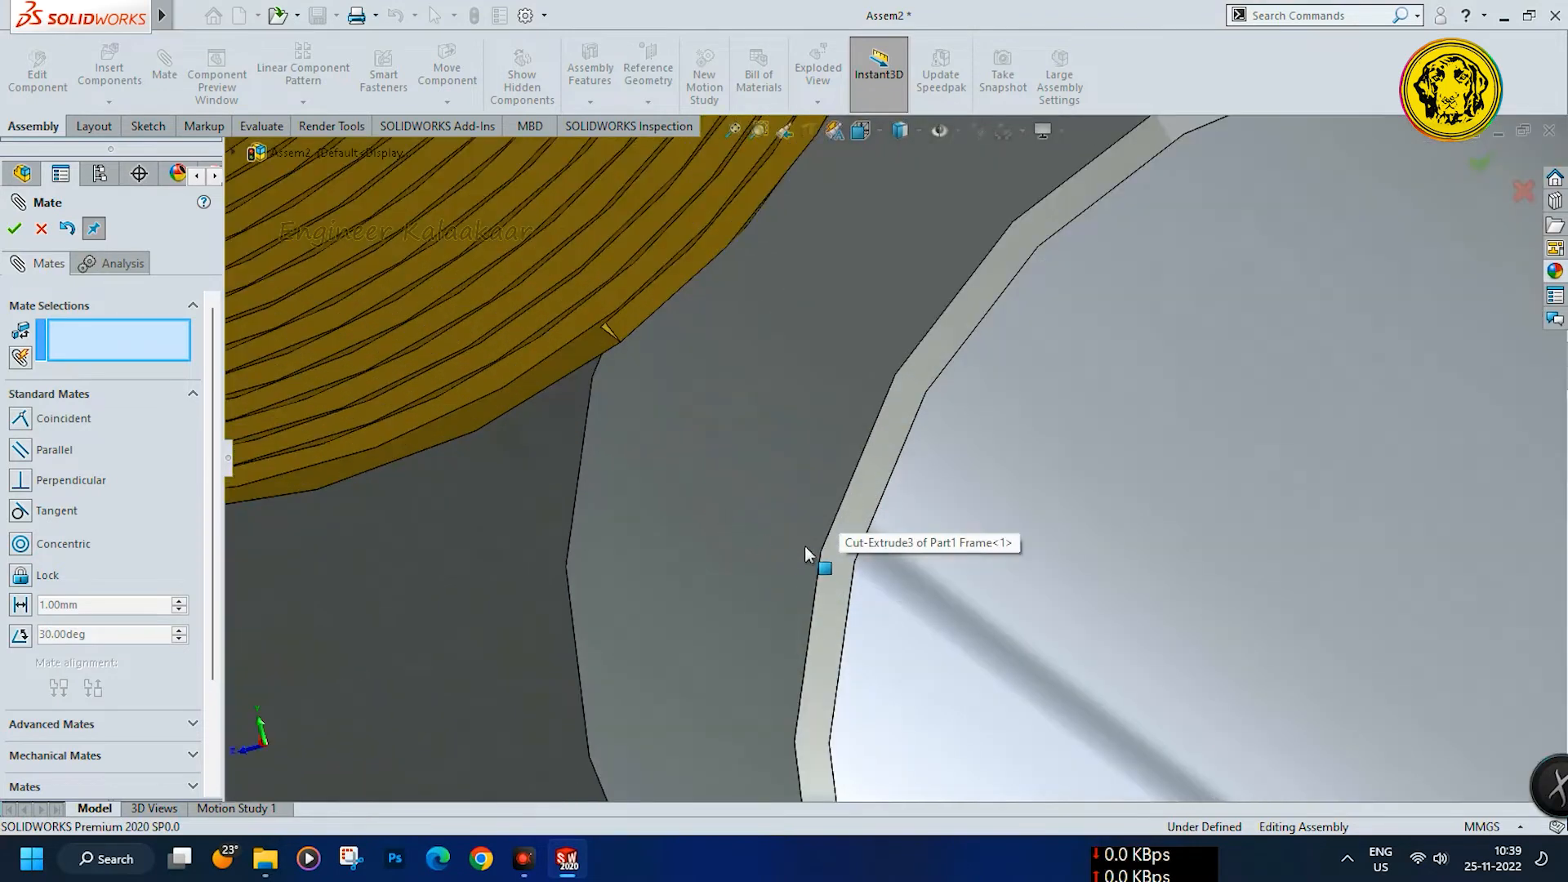
left_click(833, 575)
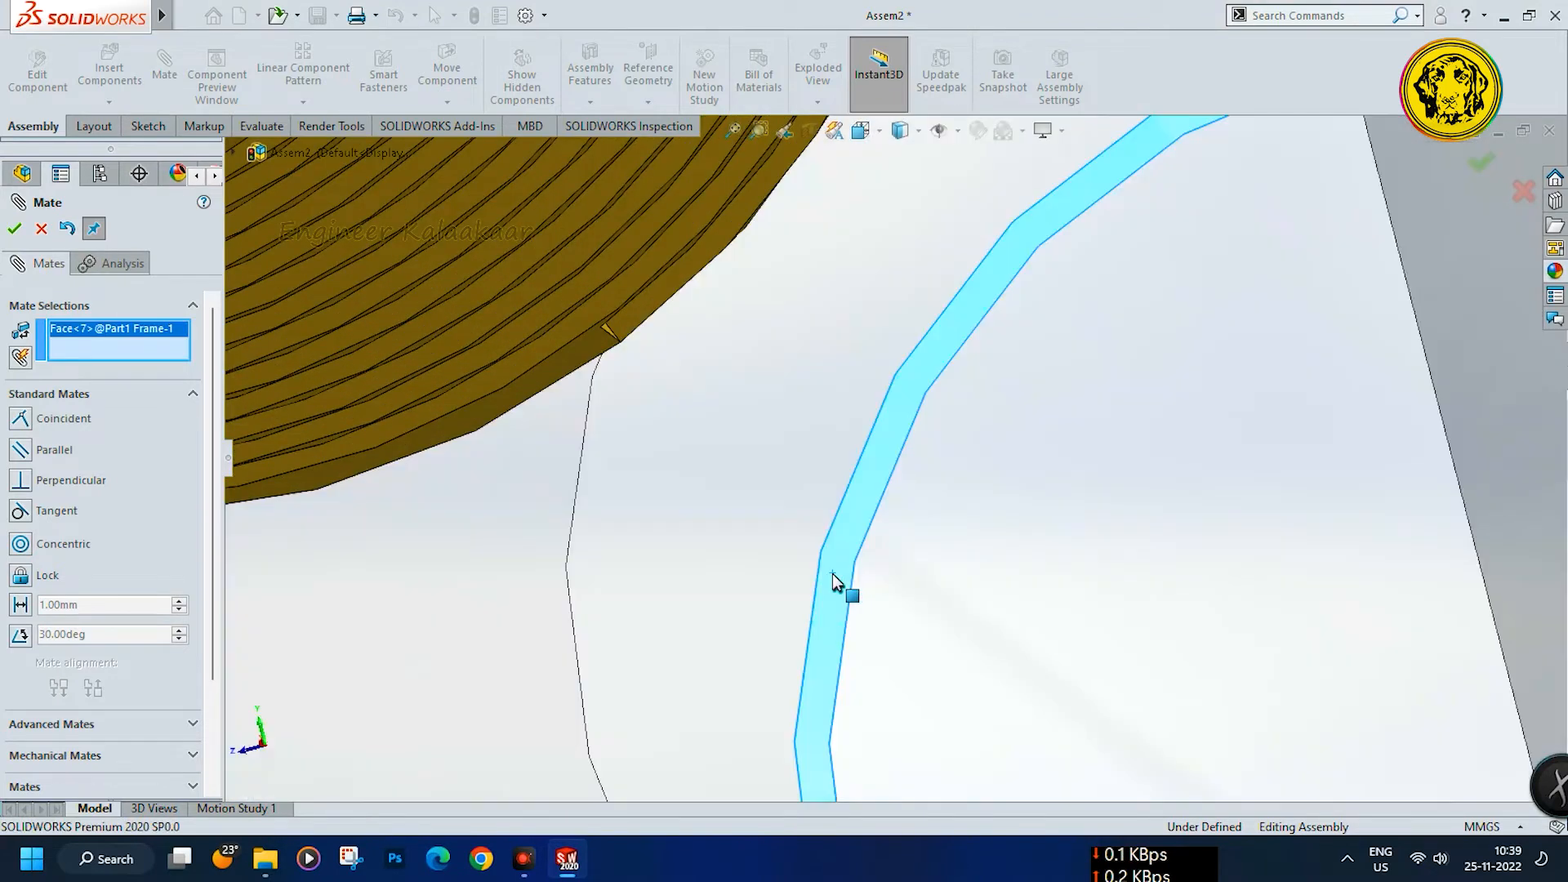
scroll(831, 574, "up", 6)
middle_click_drag(832, 566, 707, 490)
scroll(733, 560, "up", 6)
scroll(714, 547, "down", 5)
left_click(708, 488)
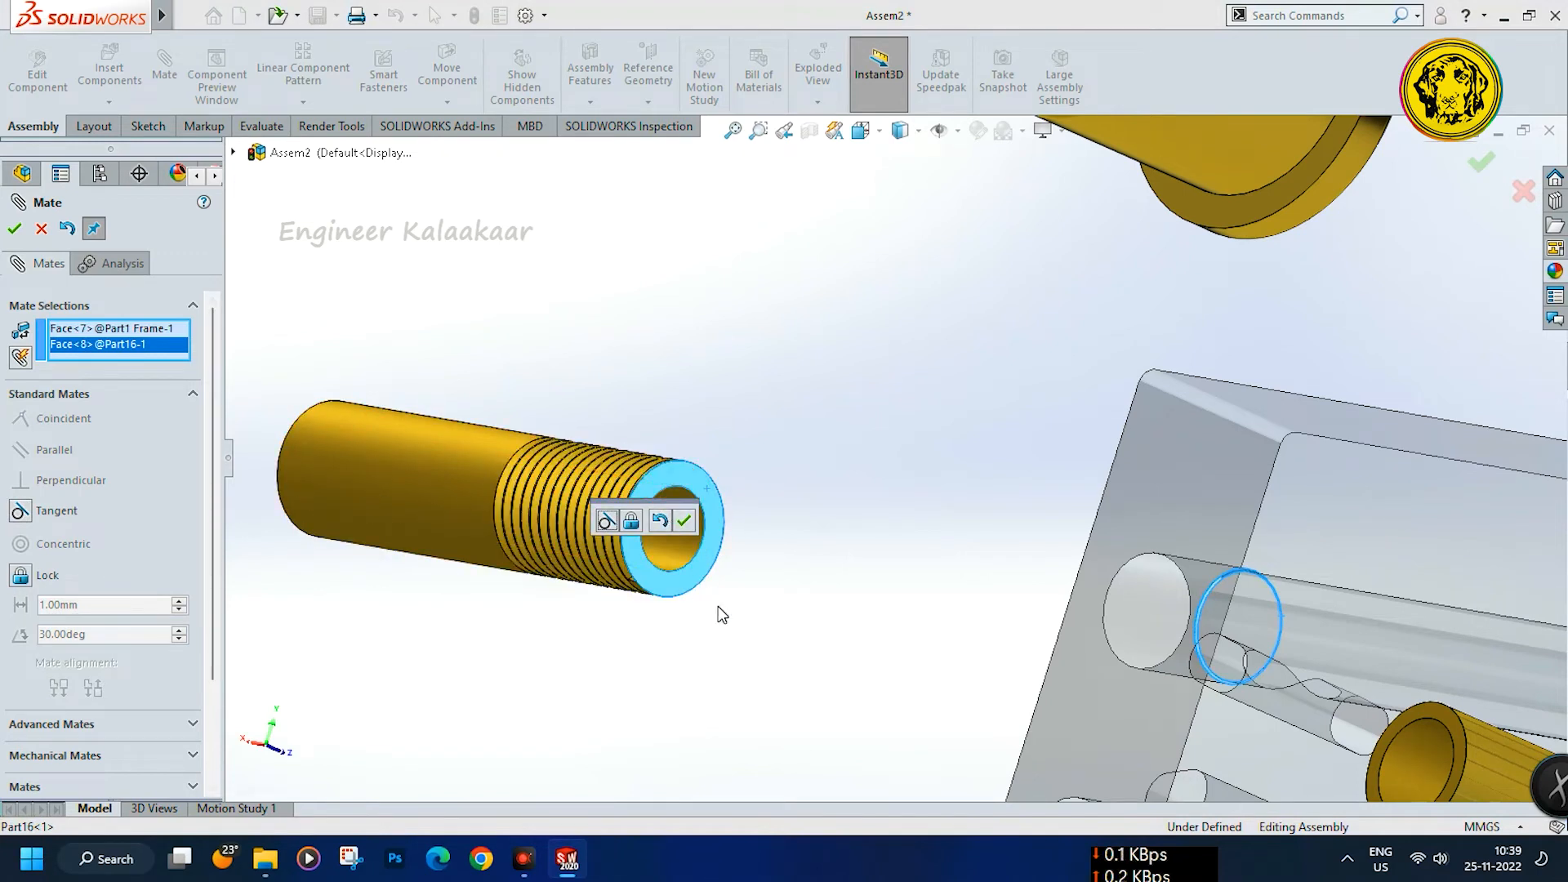
left_click(33, 518)
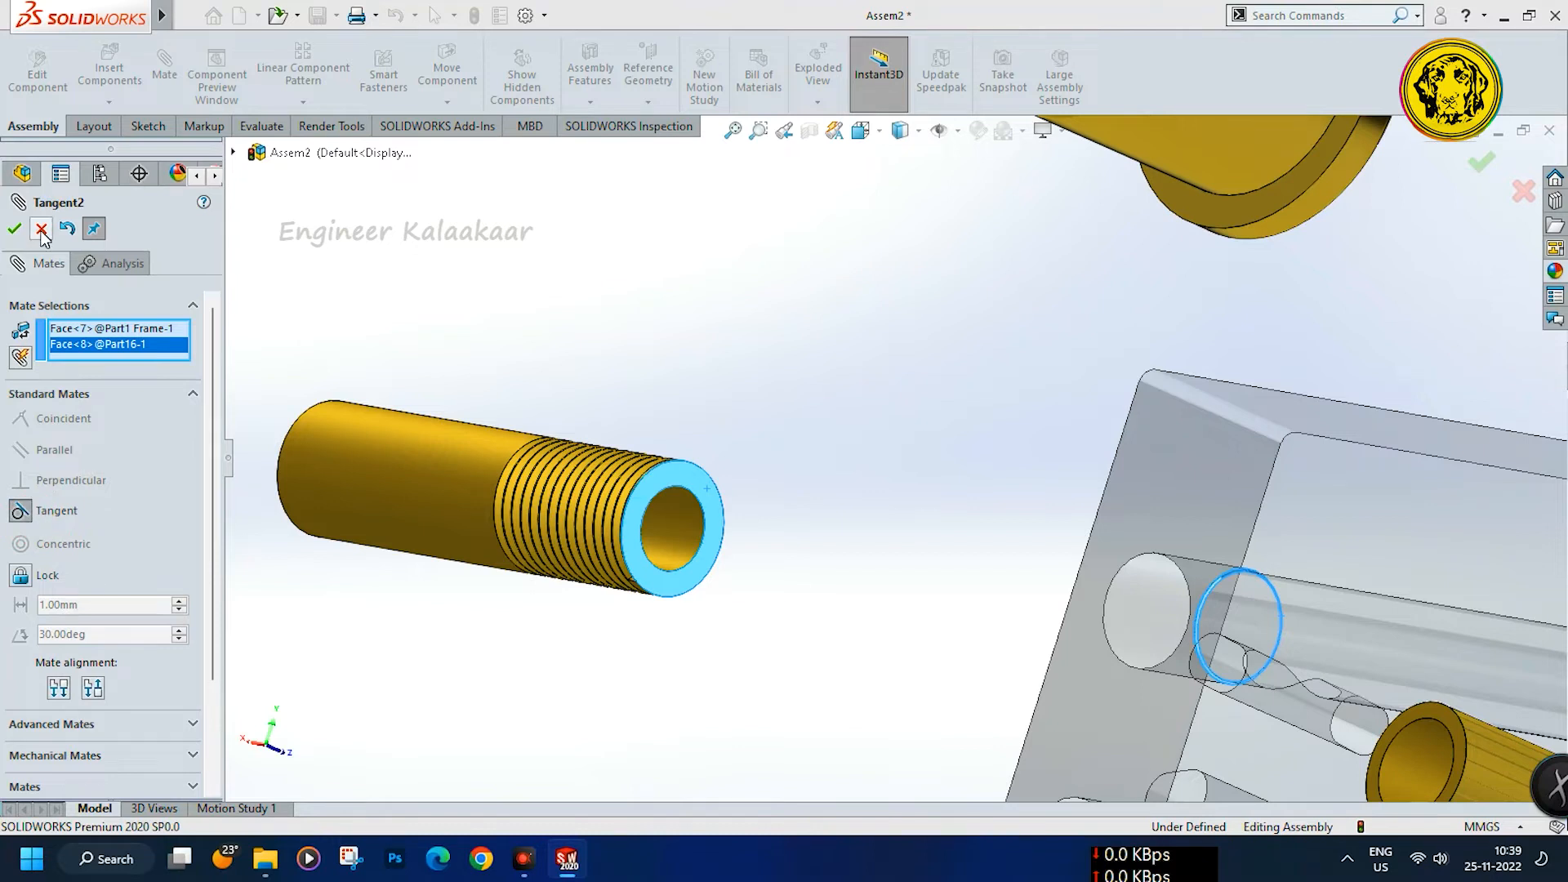
left_click(42, 232)
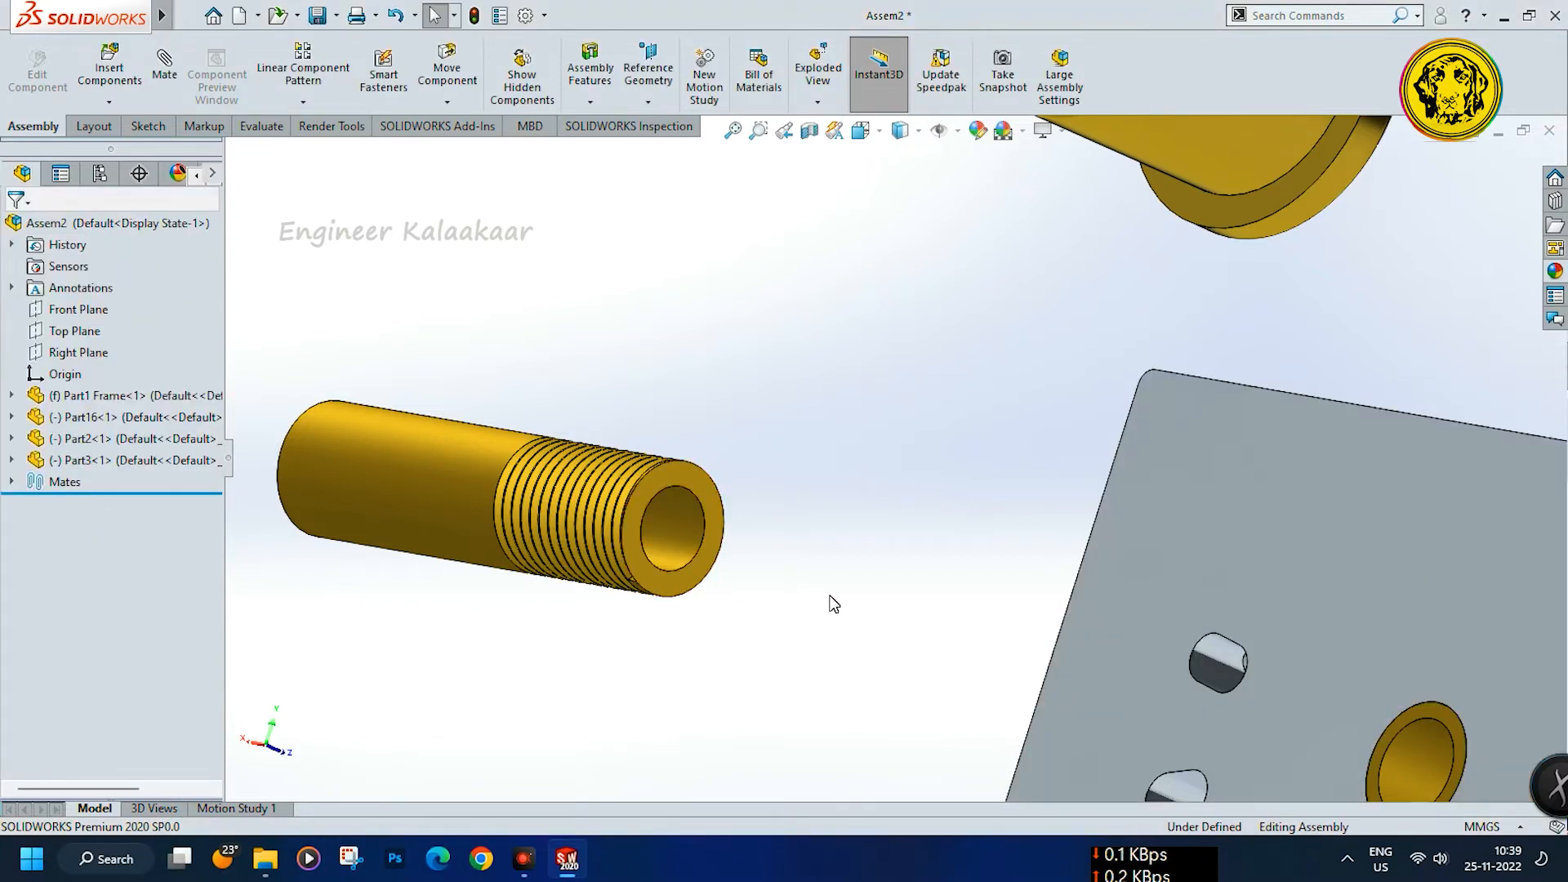
Add a coincident mate between the narrow ring face inside the frame's upper M8 tapped hole and the circular edge at Part16's threaded end
middle_click_drag(830, 596, 1017, 755)
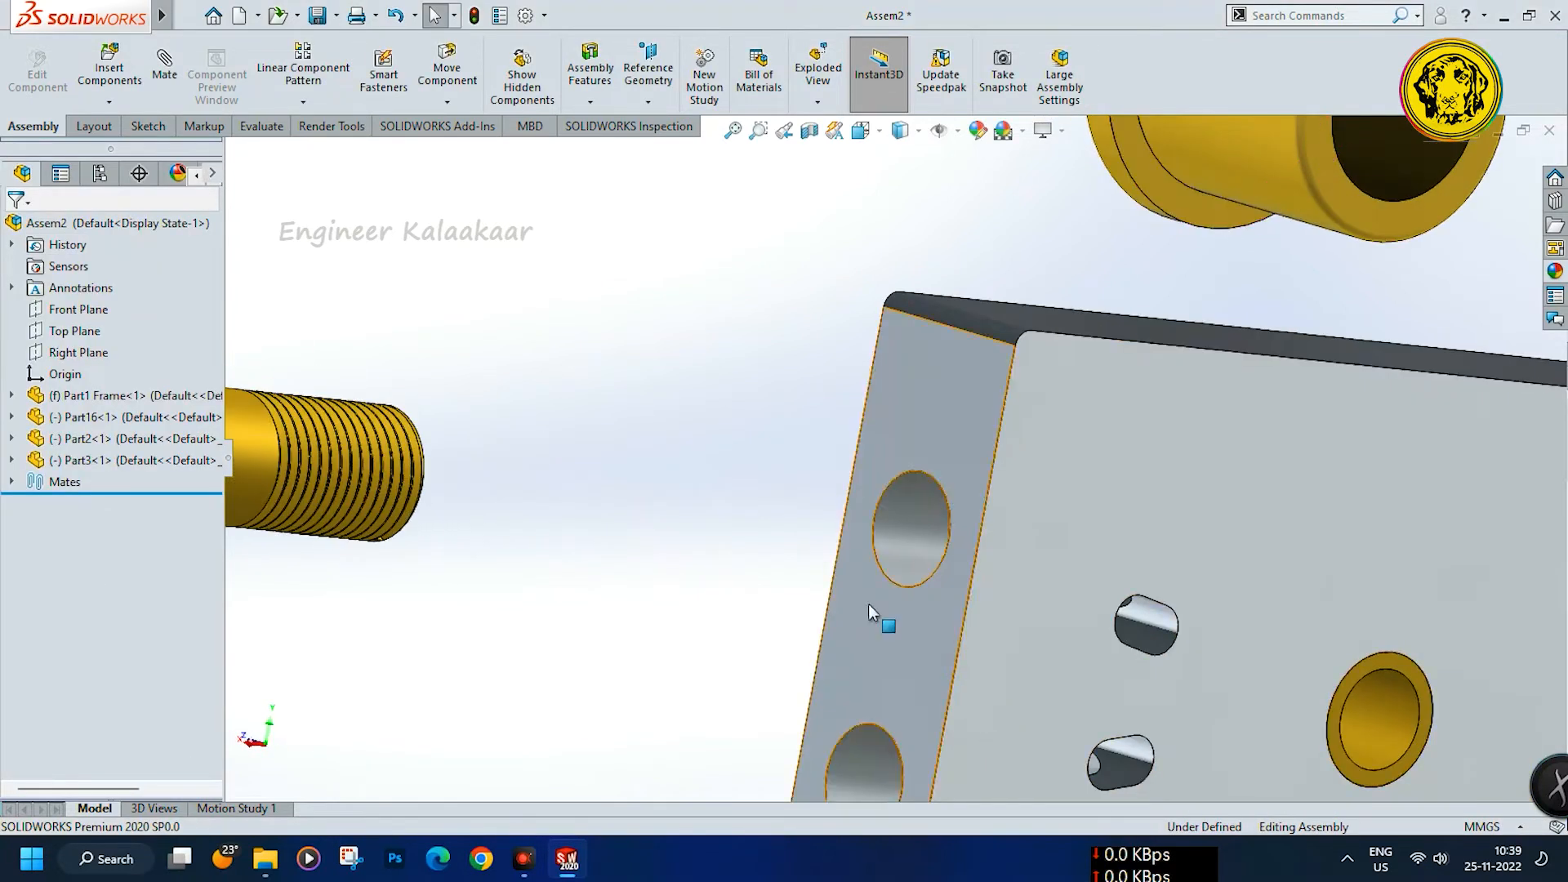
scroll(869, 606, "down", 5)
middle_click_drag(869, 590, 972, 561)
scroll(986, 500, "down", 7)
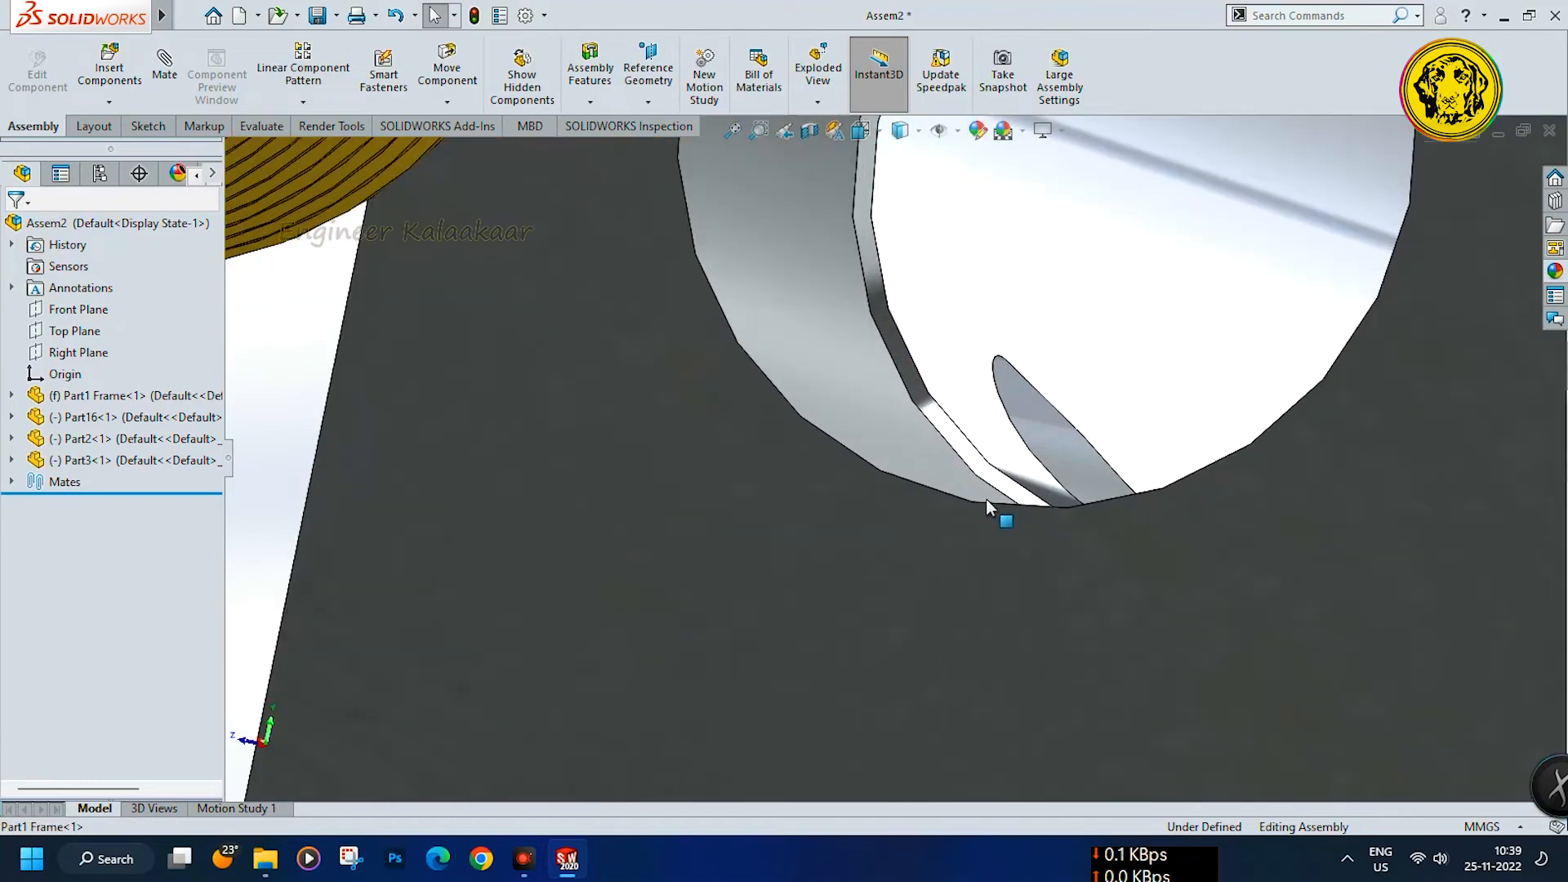
left_click(990, 467)
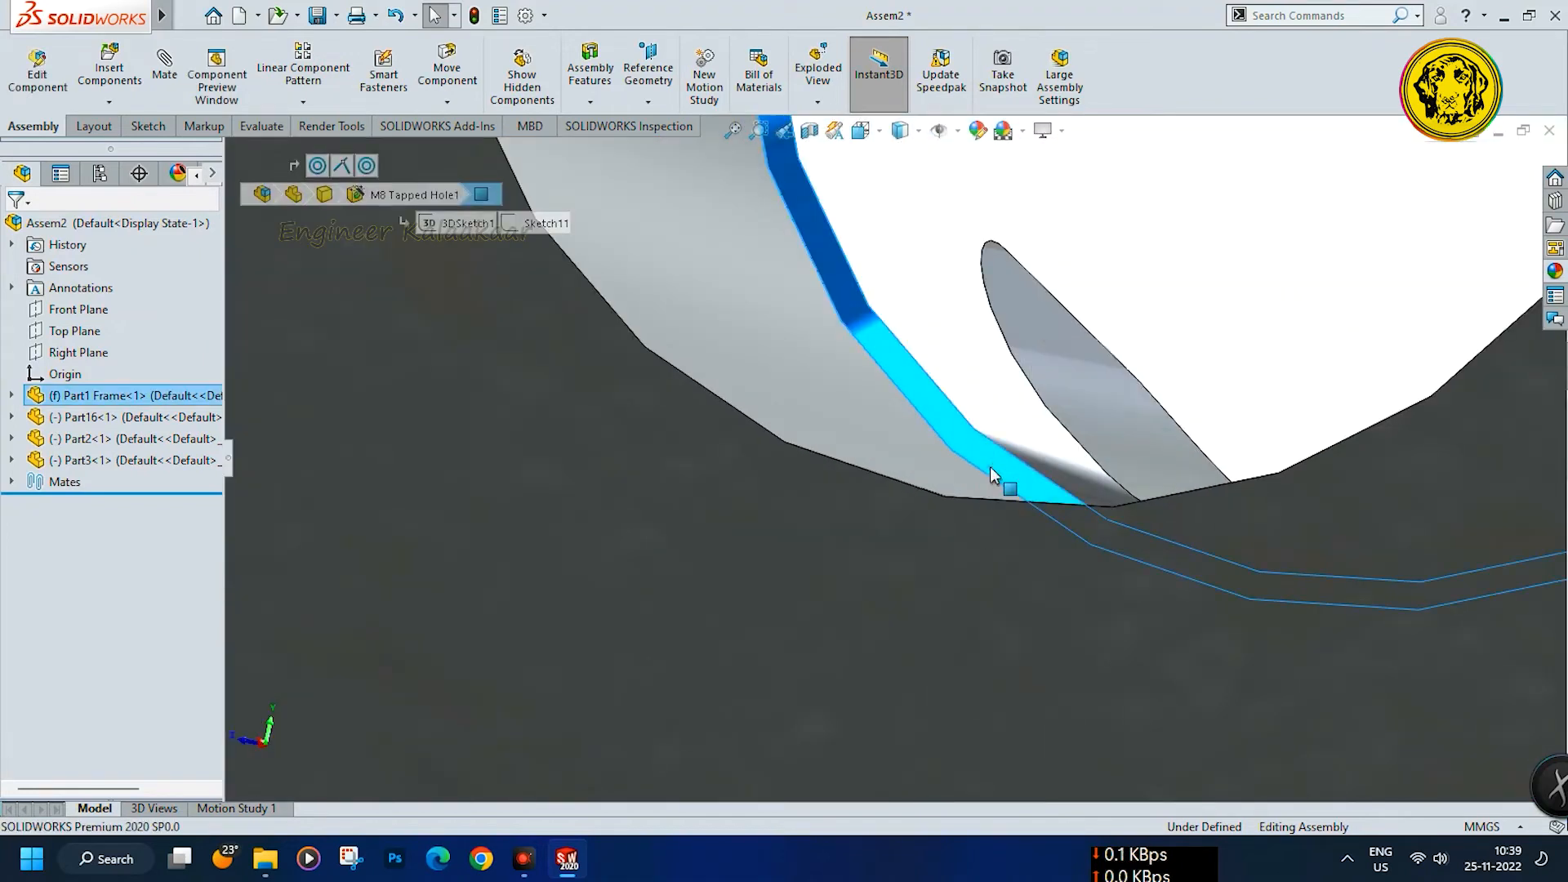
scroll(990, 467, "up", 3)
scroll(943, 466, "up", 2)
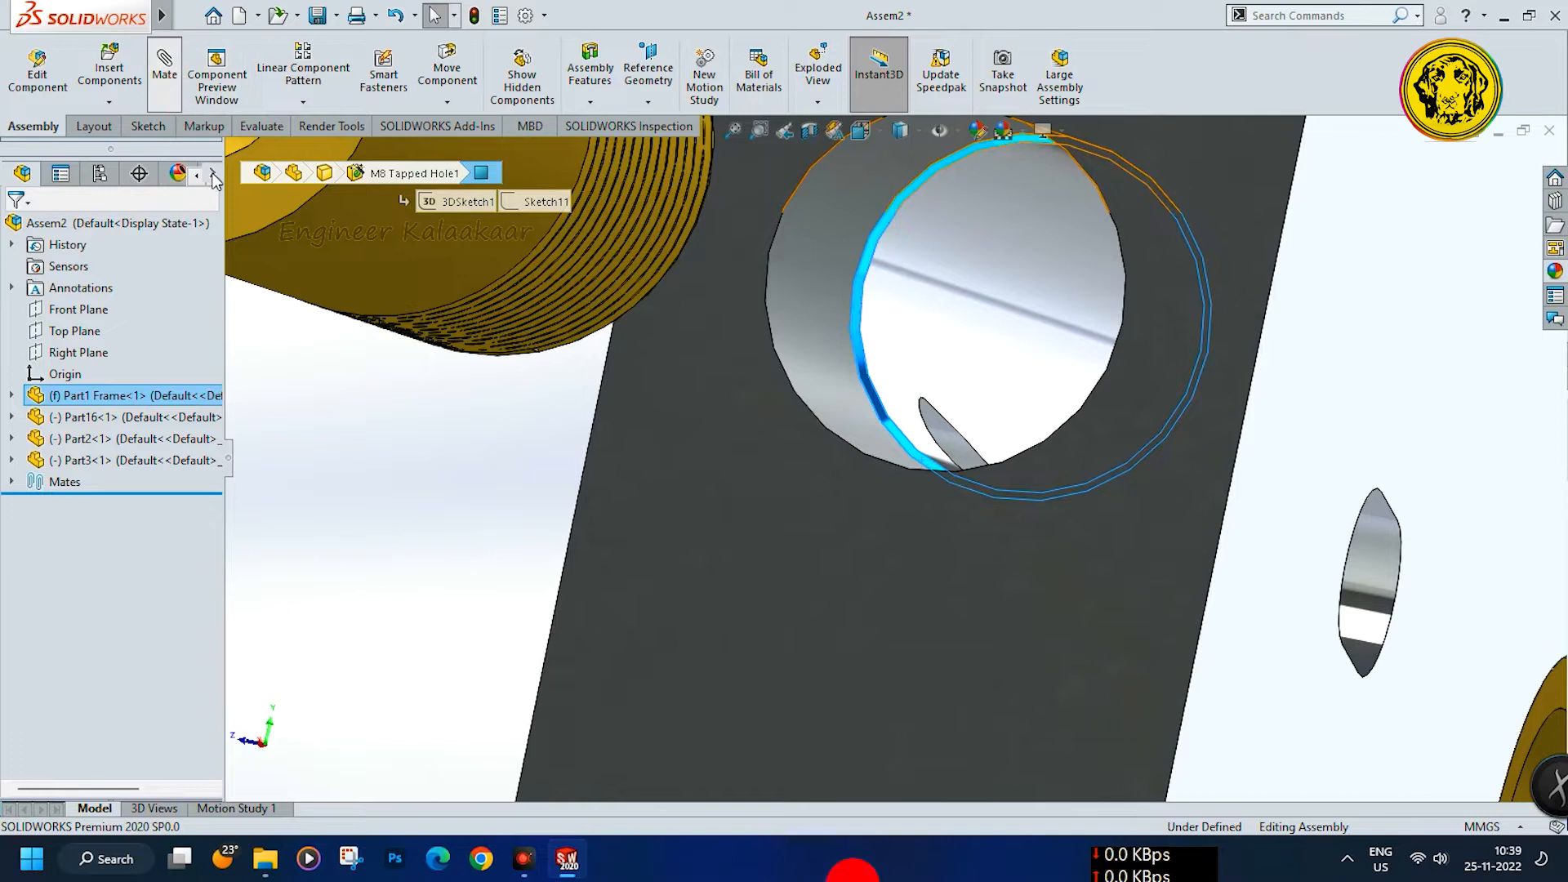
middle_click_drag(333, 364, 221, 327)
scroll(322, 357, "up", 4)
scroll(662, 318, "down", 2)
scroll(748, 350, "down", 1)
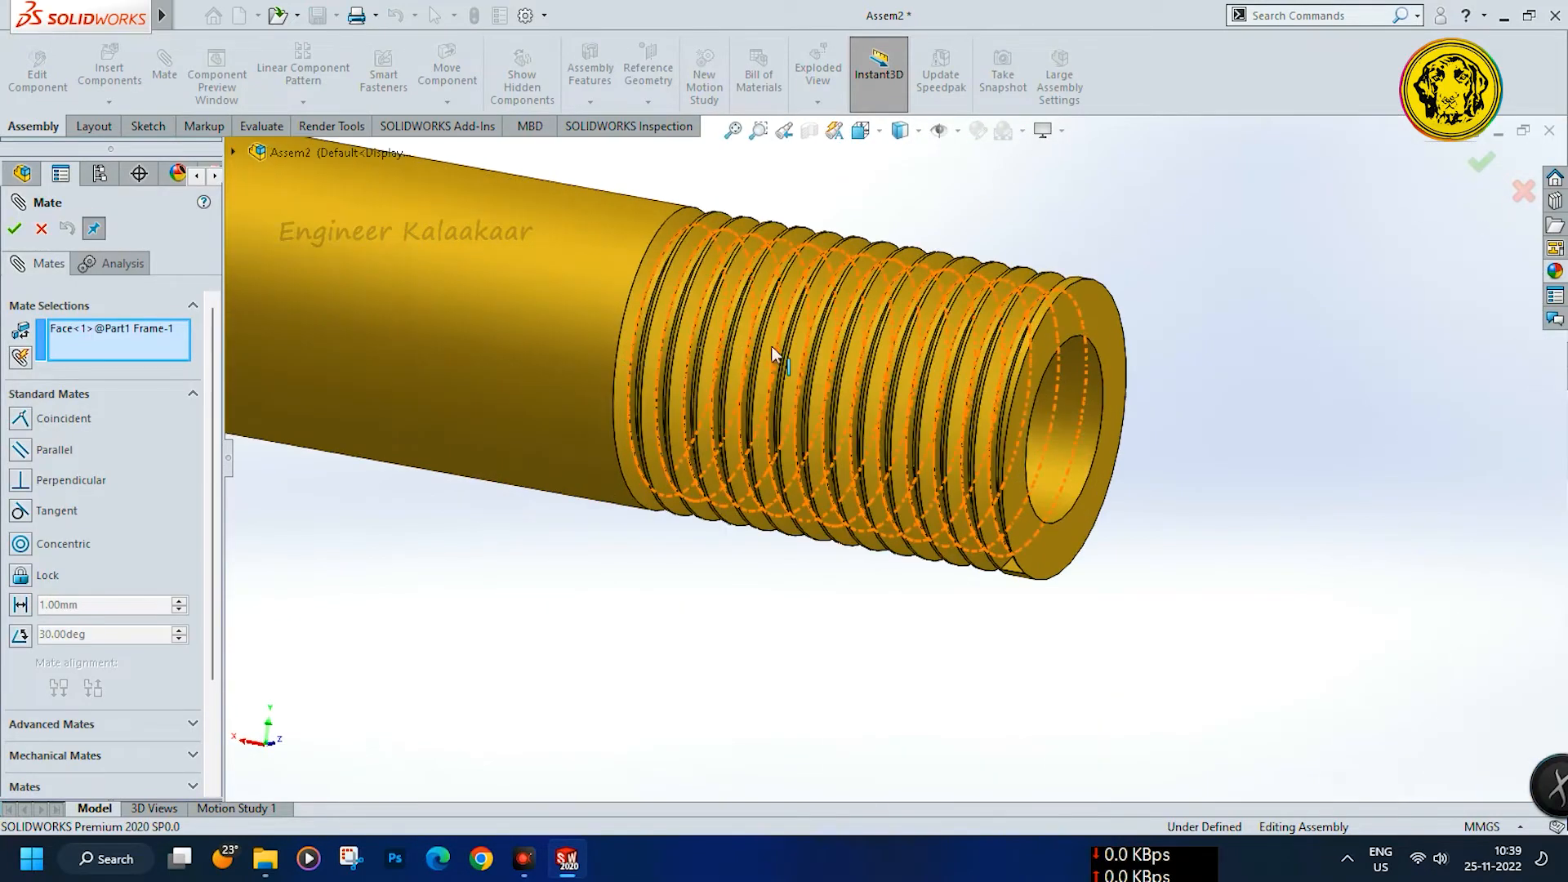
left_click(1007, 496)
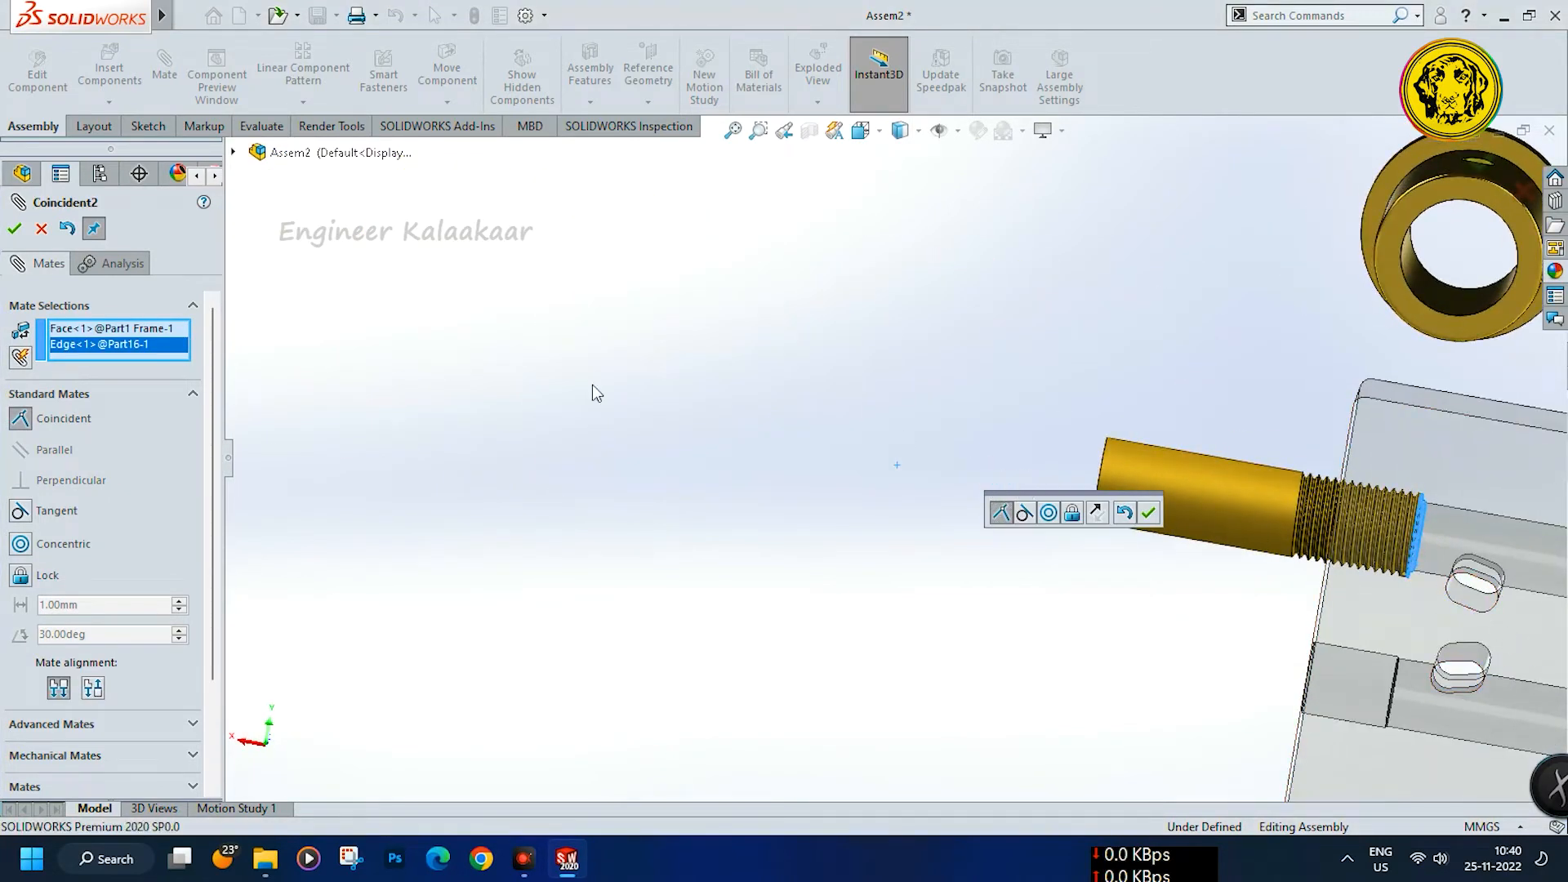
left_click(15, 230)
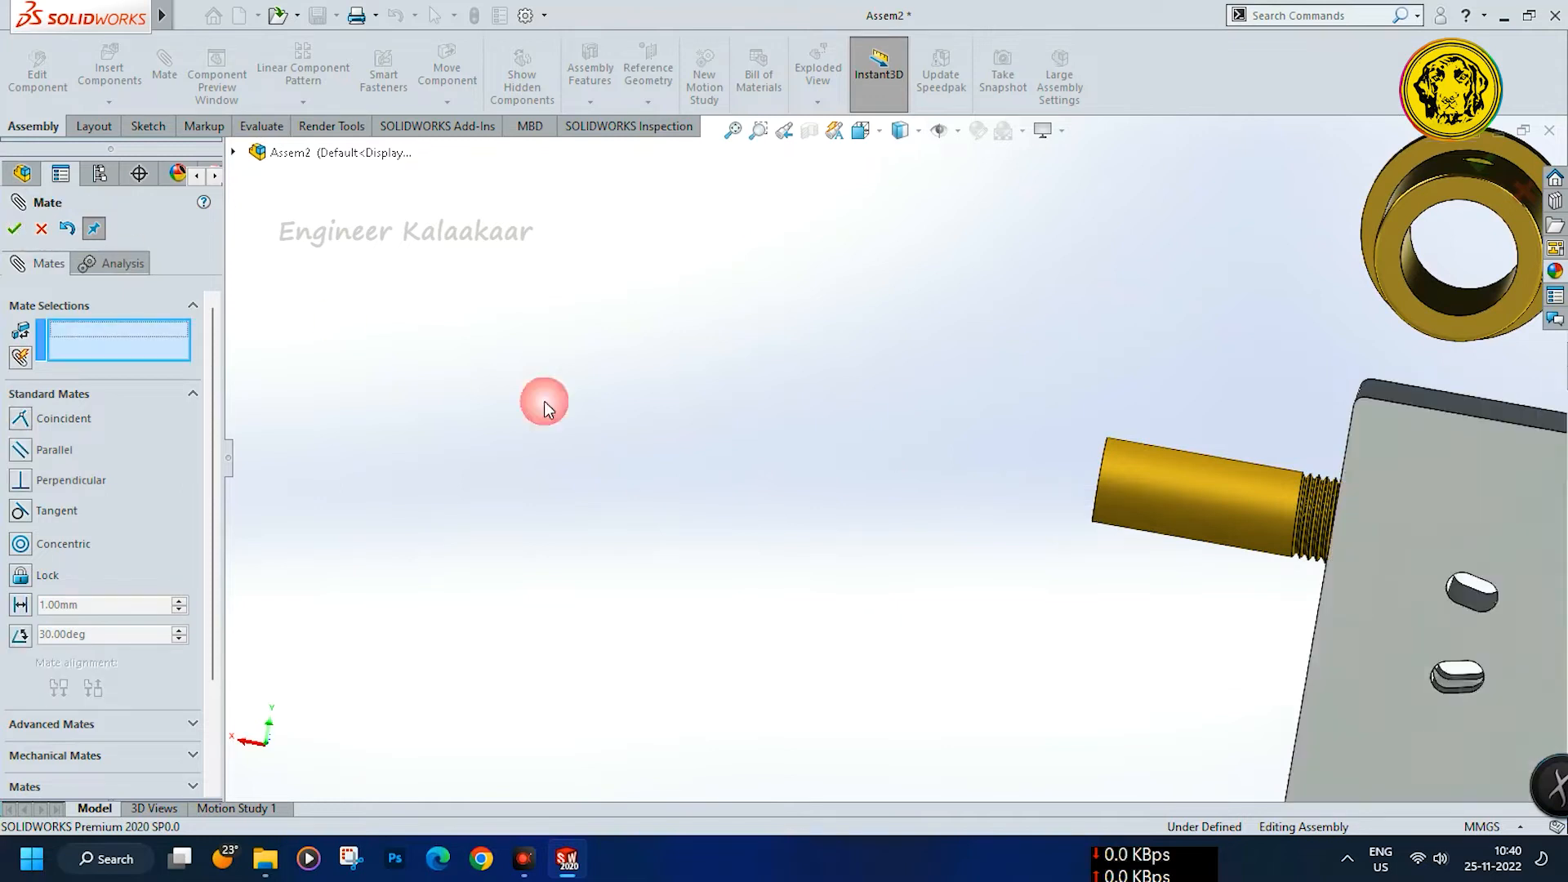
Add a concentric mate between Part2's outer cylindrical face and the bore of the frame lug flush with the upright plate, and slide Part2 outward
scroll(915, 556, "up", 5)
middle_click_drag(948, 549, 1013, 489)
scroll(1142, 490, "down", 3)
scroll(1142, 490, "up", 5)
middle_click_drag(1121, 482, 1062, 532)
scroll(1023, 393, "down", 3)
scroll(1023, 392, "down", 2)
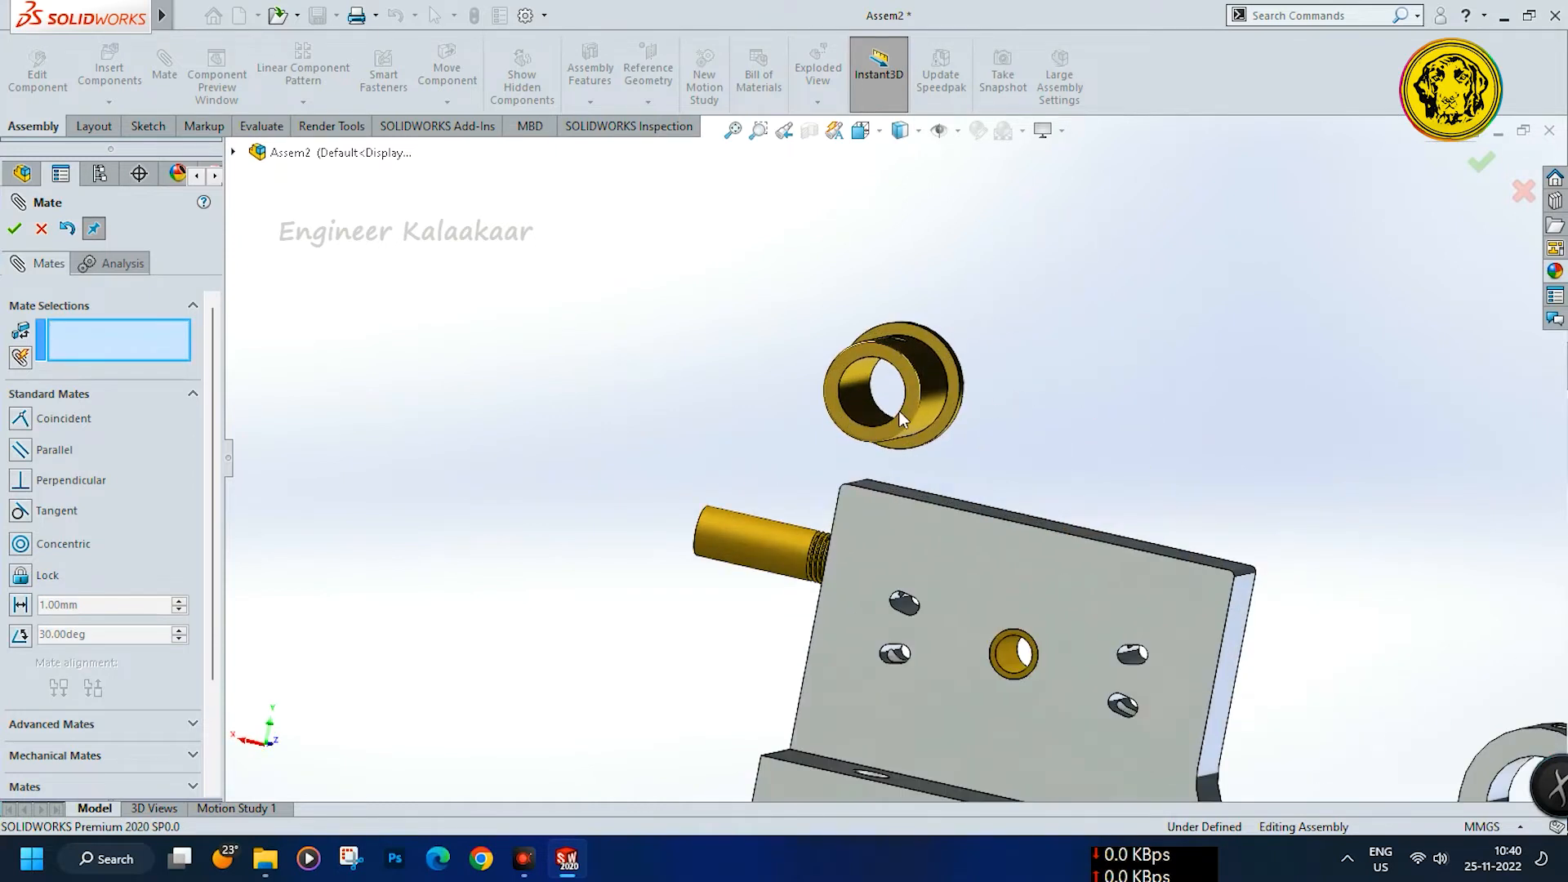
left_click(932, 400)
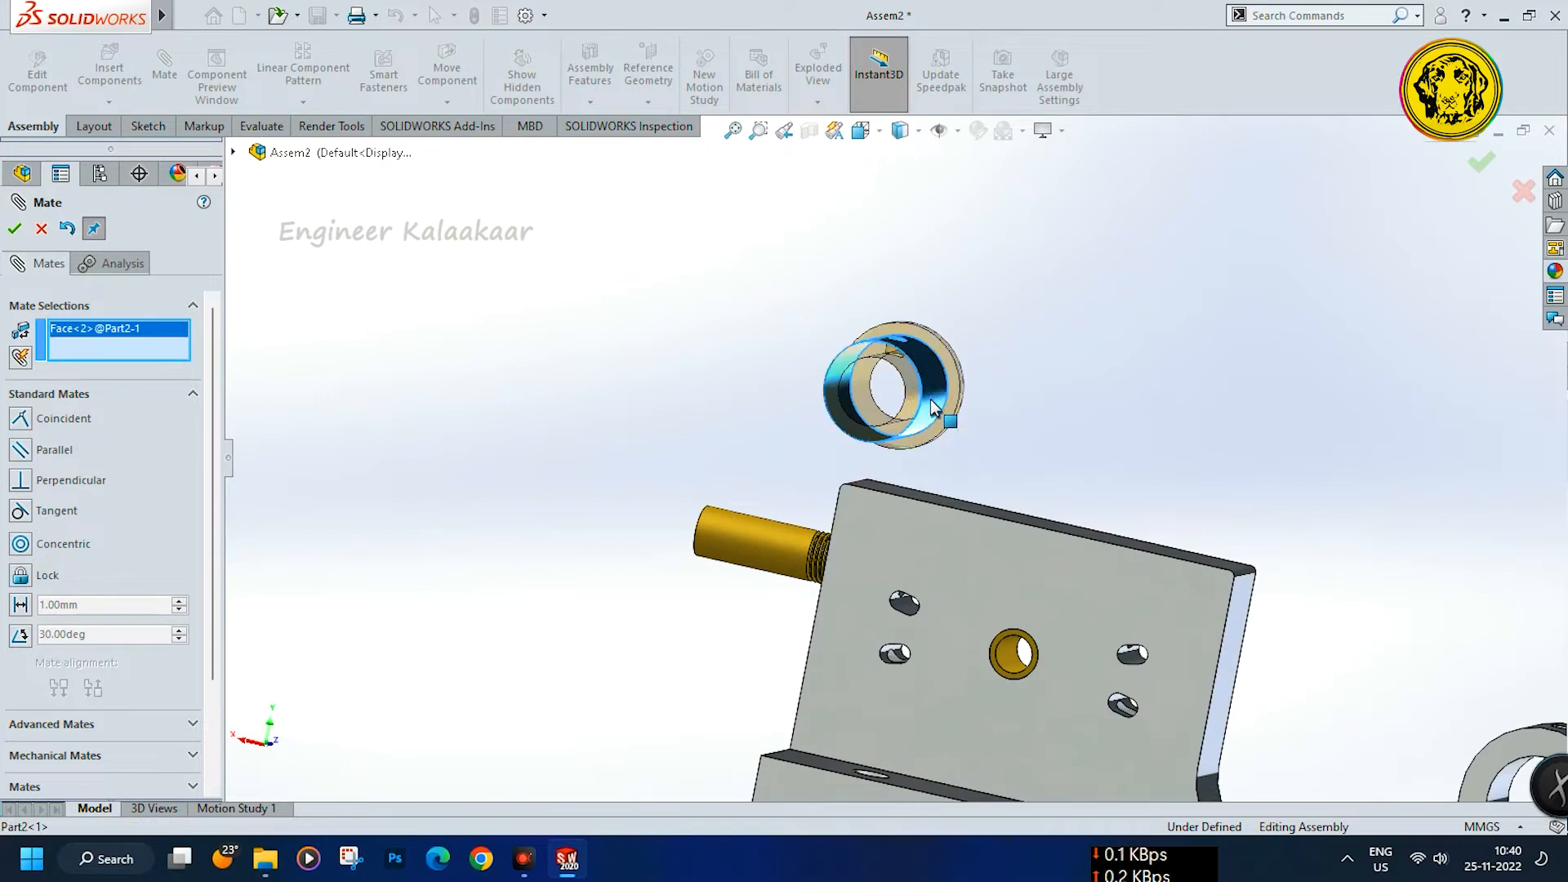
scroll(932, 401, "up", 5)
middle_click_drag(933, 400, 855, 465)
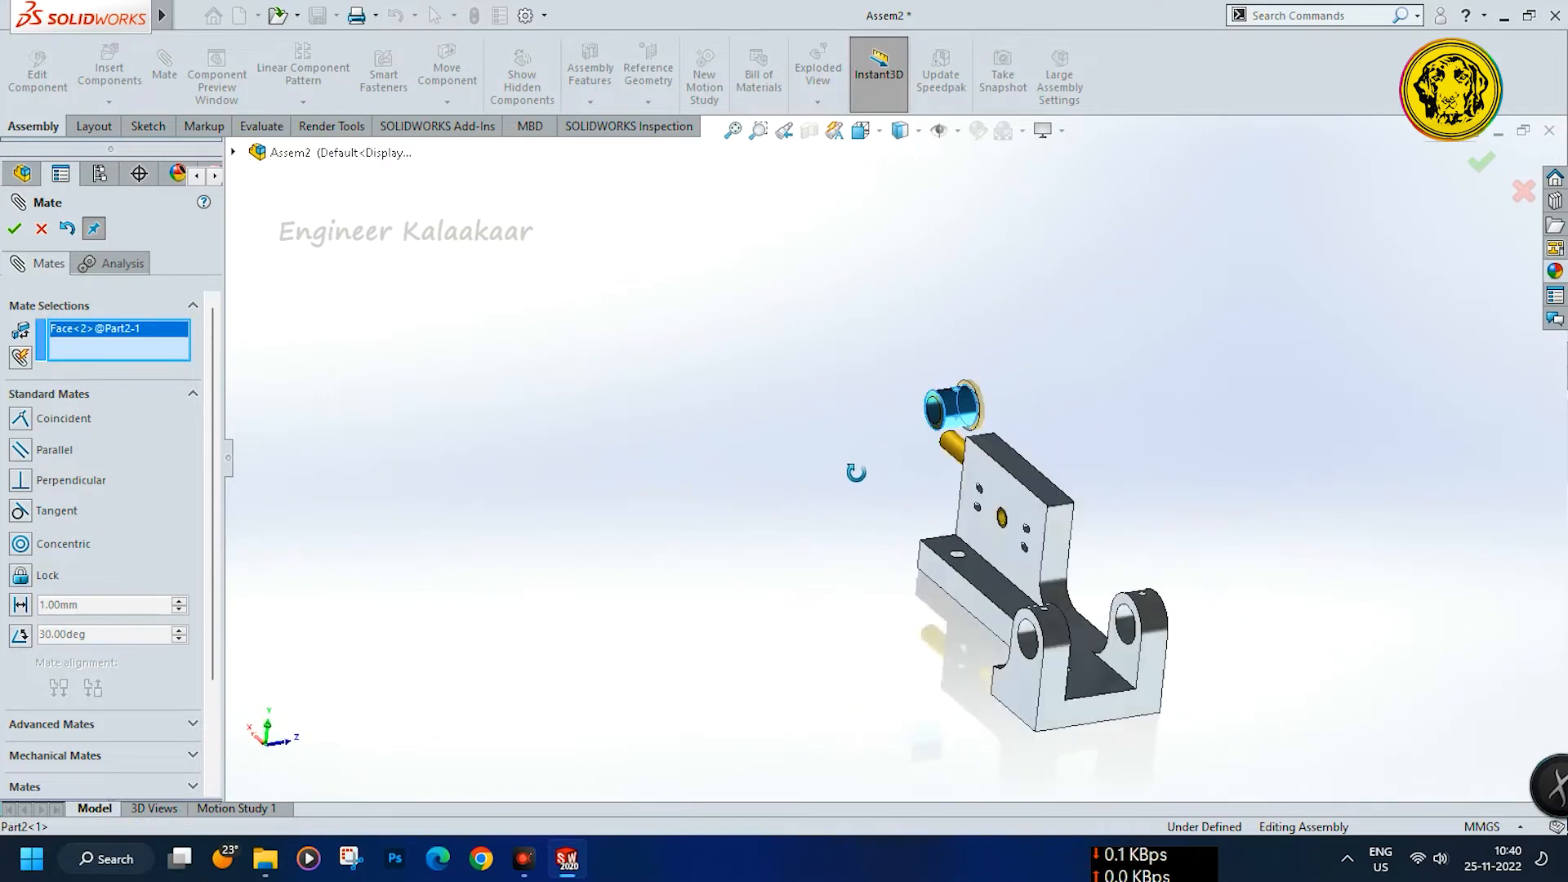
scroll(1138, 620, "down", 3)
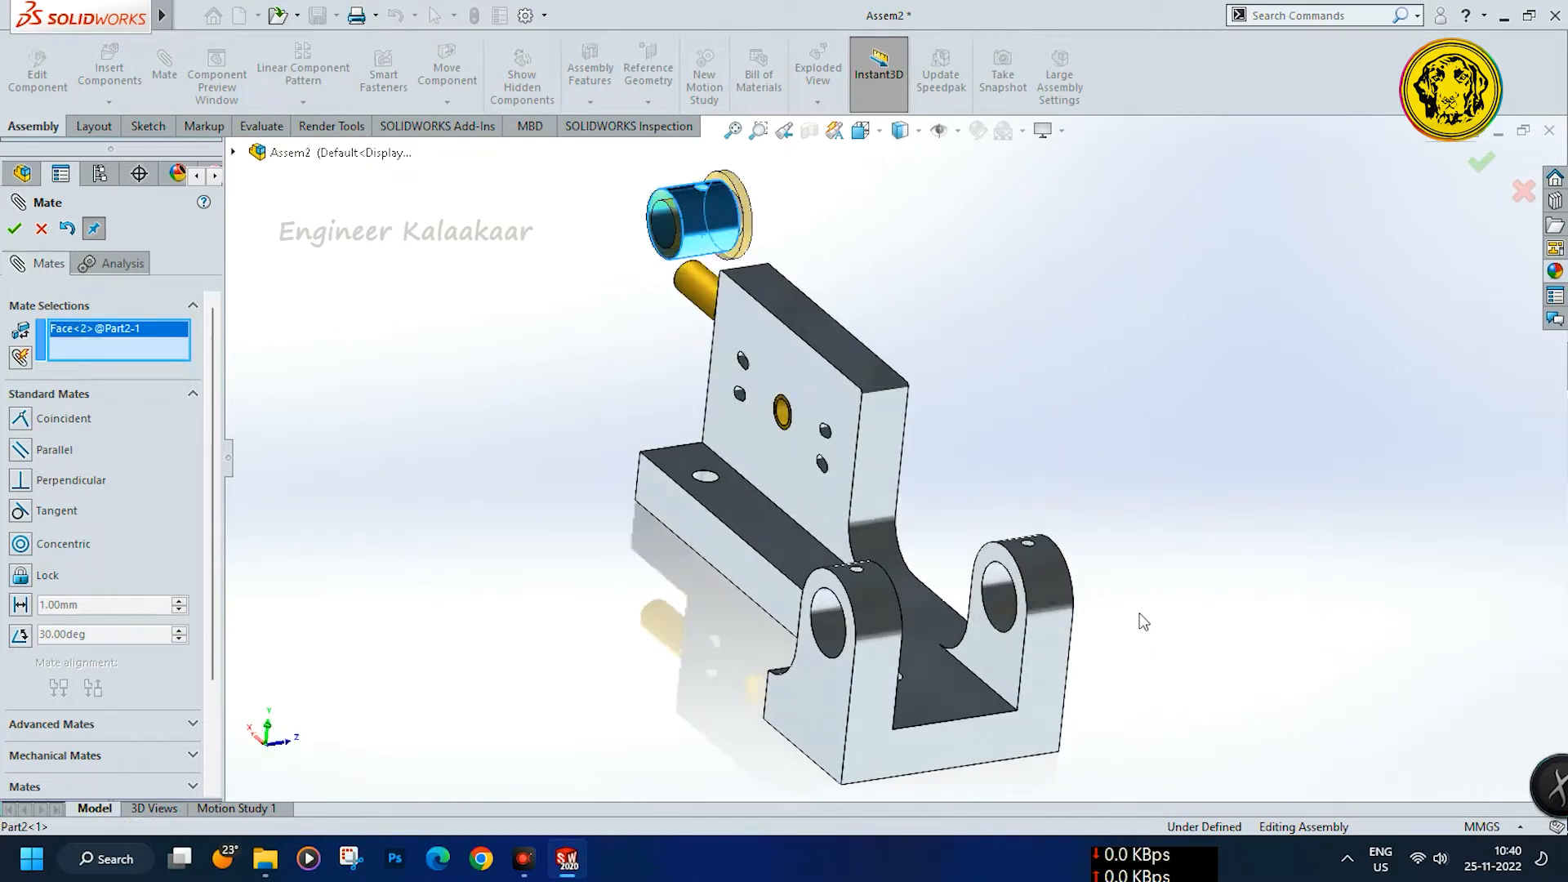
scroll(980, 590, "down", 2)
left_click(995, 596)
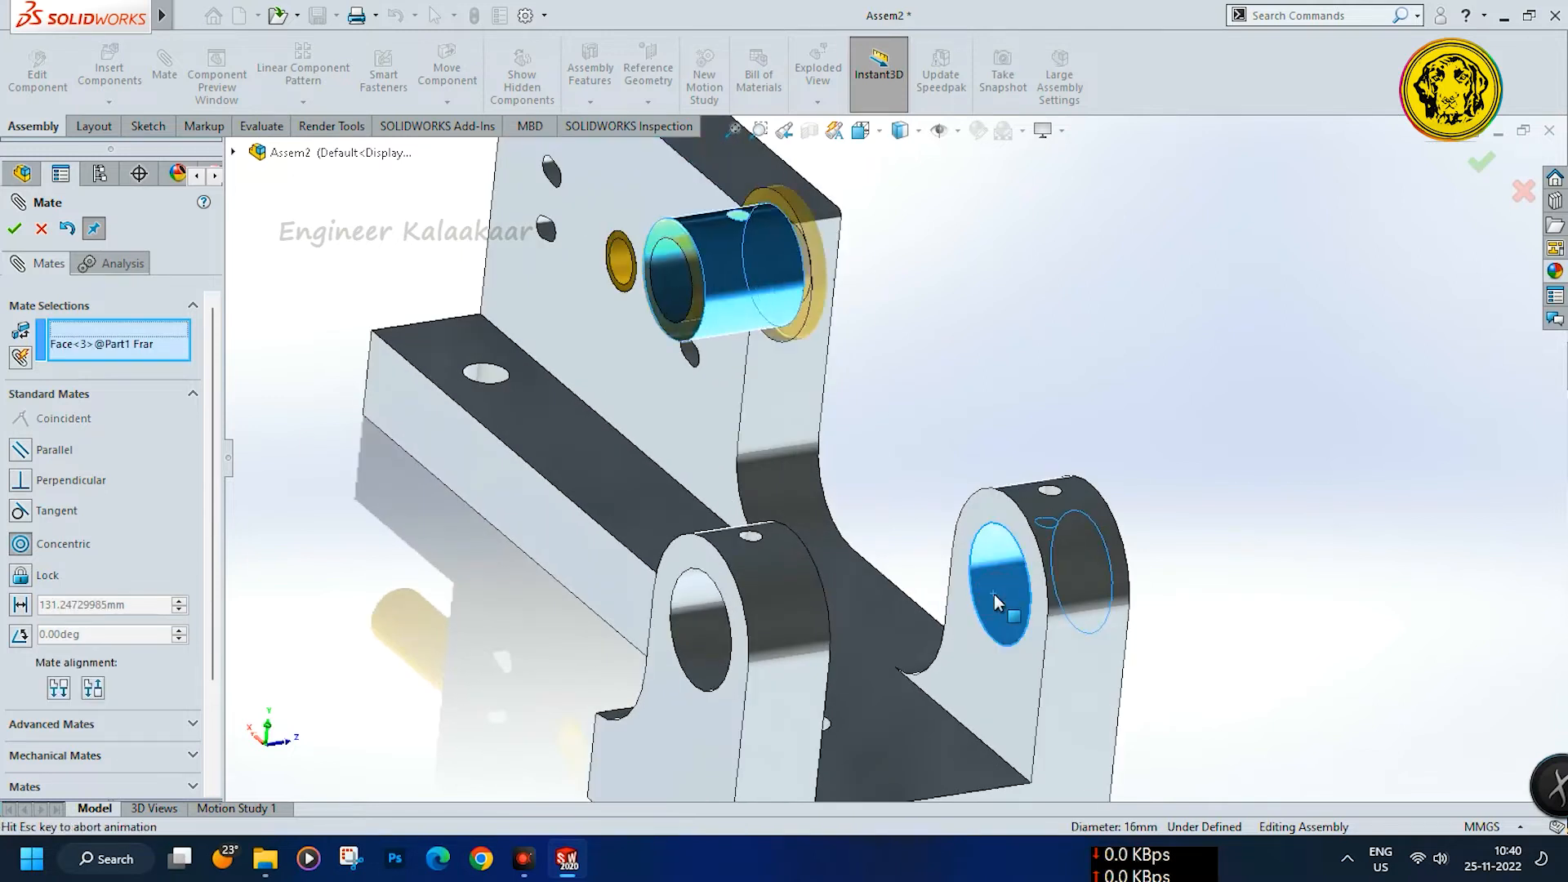
key("Return")
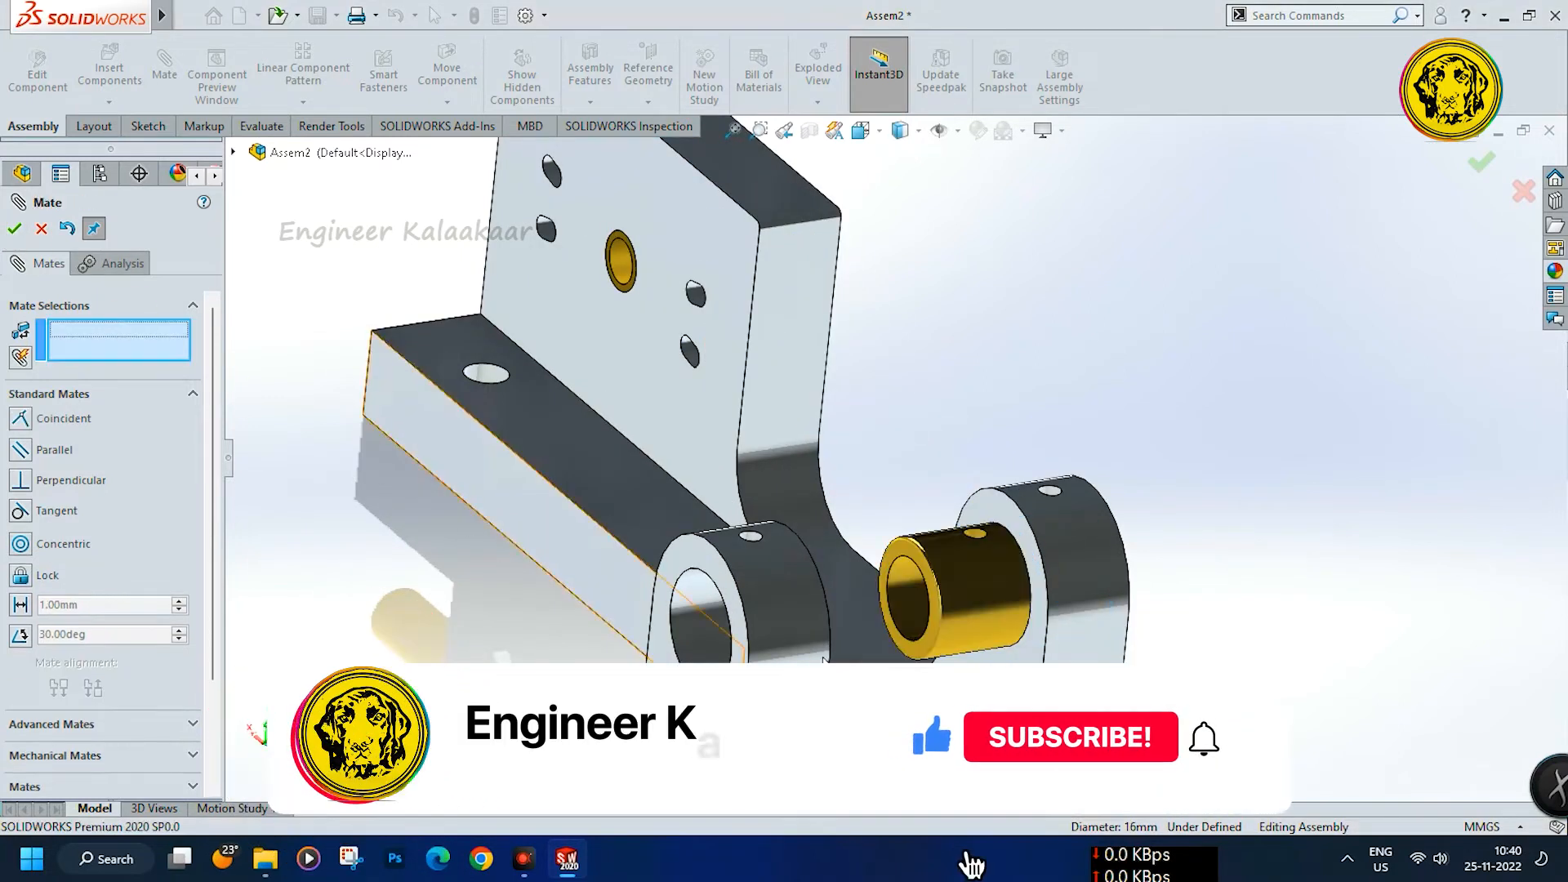
left_click_drag(951, 614, 1299, 572)
middle_click_drag(1330, 457, 1207, 491)
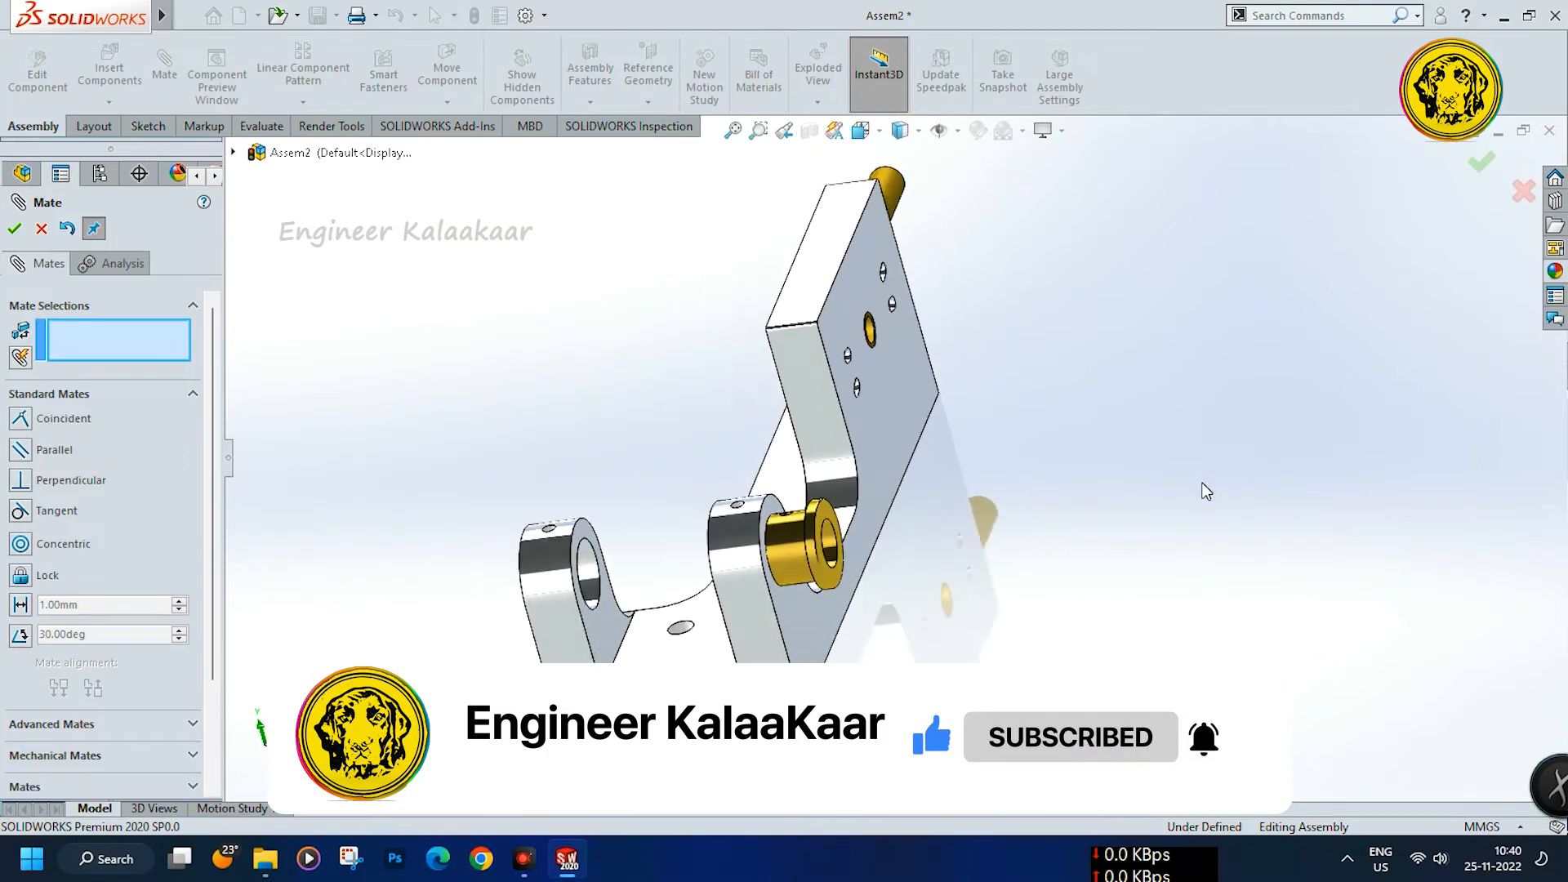
Try to apply an appearance from the appearance library to Part2
left_click(1556, 273)
left_click_drag(1458, 478, 796, 563)
left_click(889, 431)
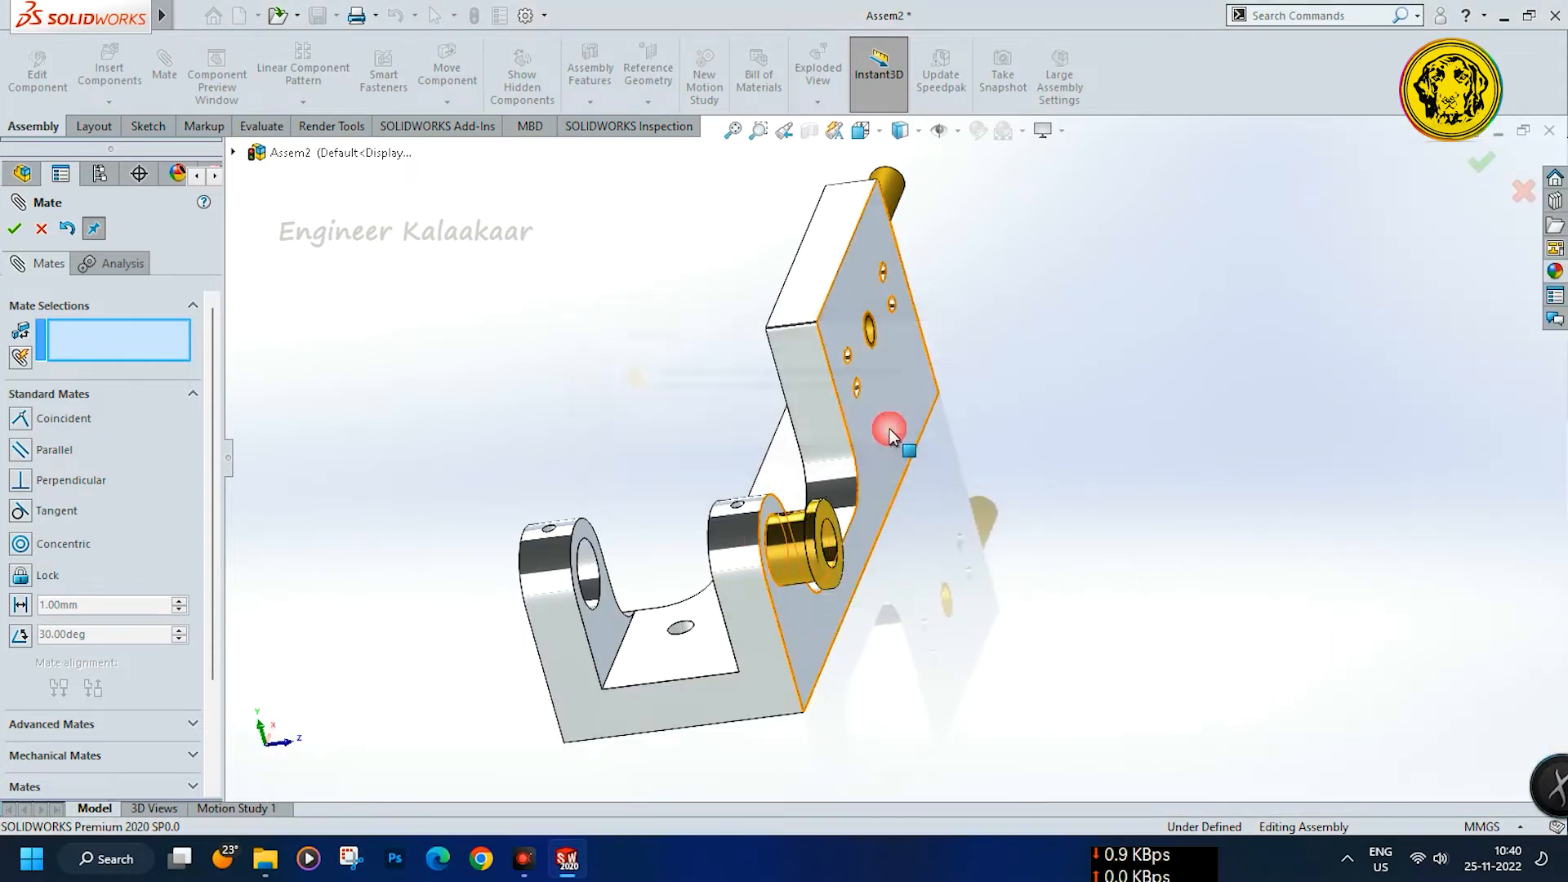
Add a concentric mate between Part2's small radial hole and the 3 mm hole in the frame lug, and finish mating
scroll(809, 582, "down", 10)
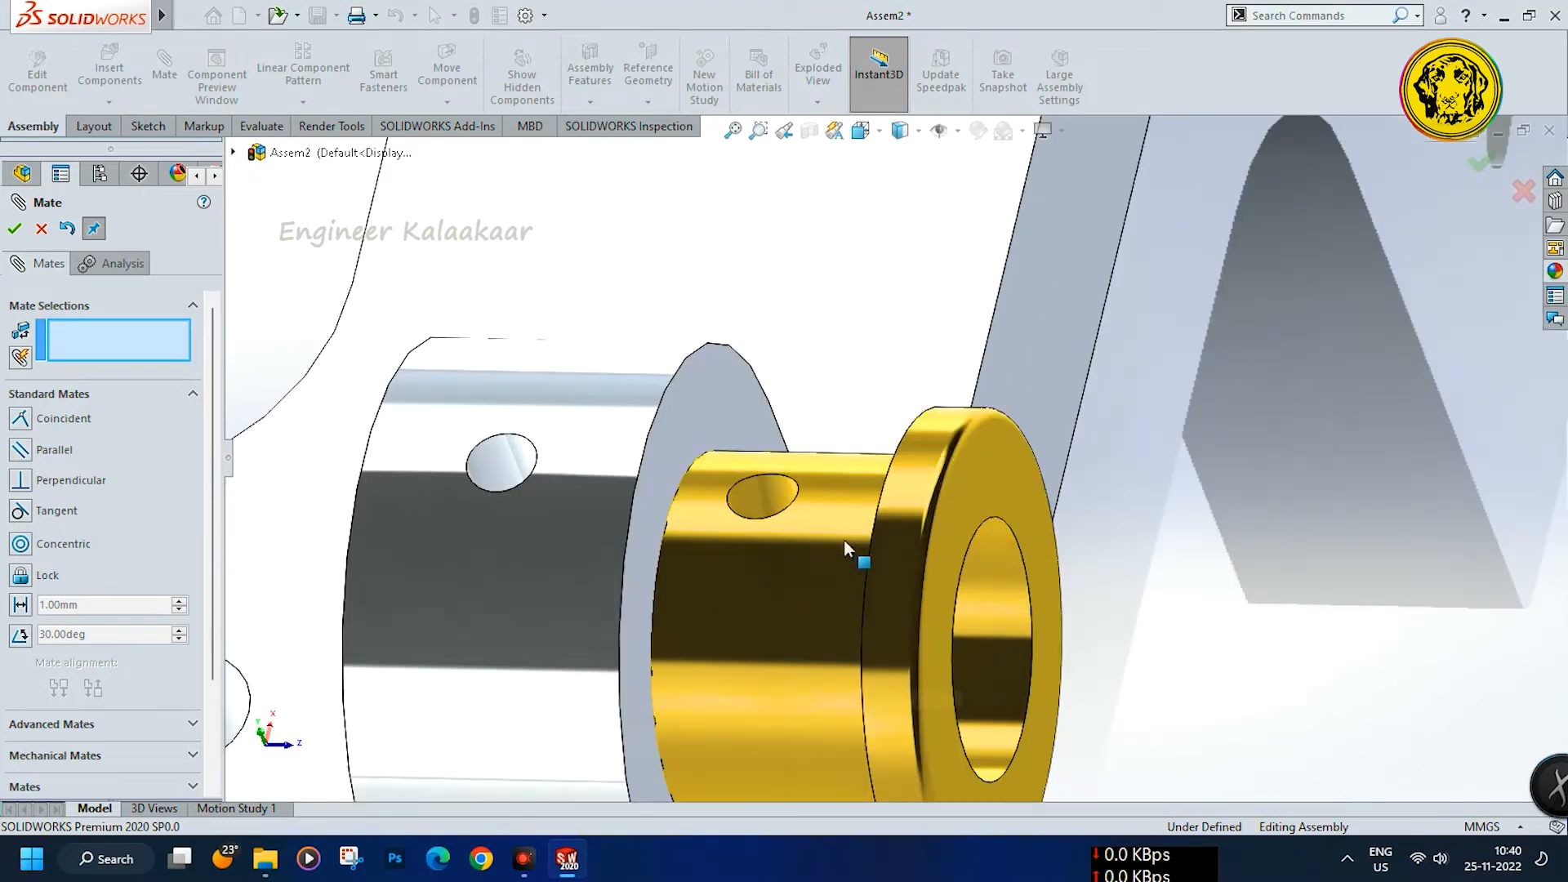
middle_click_drag(828, 539, 772, 490)
left_click(765, 472)
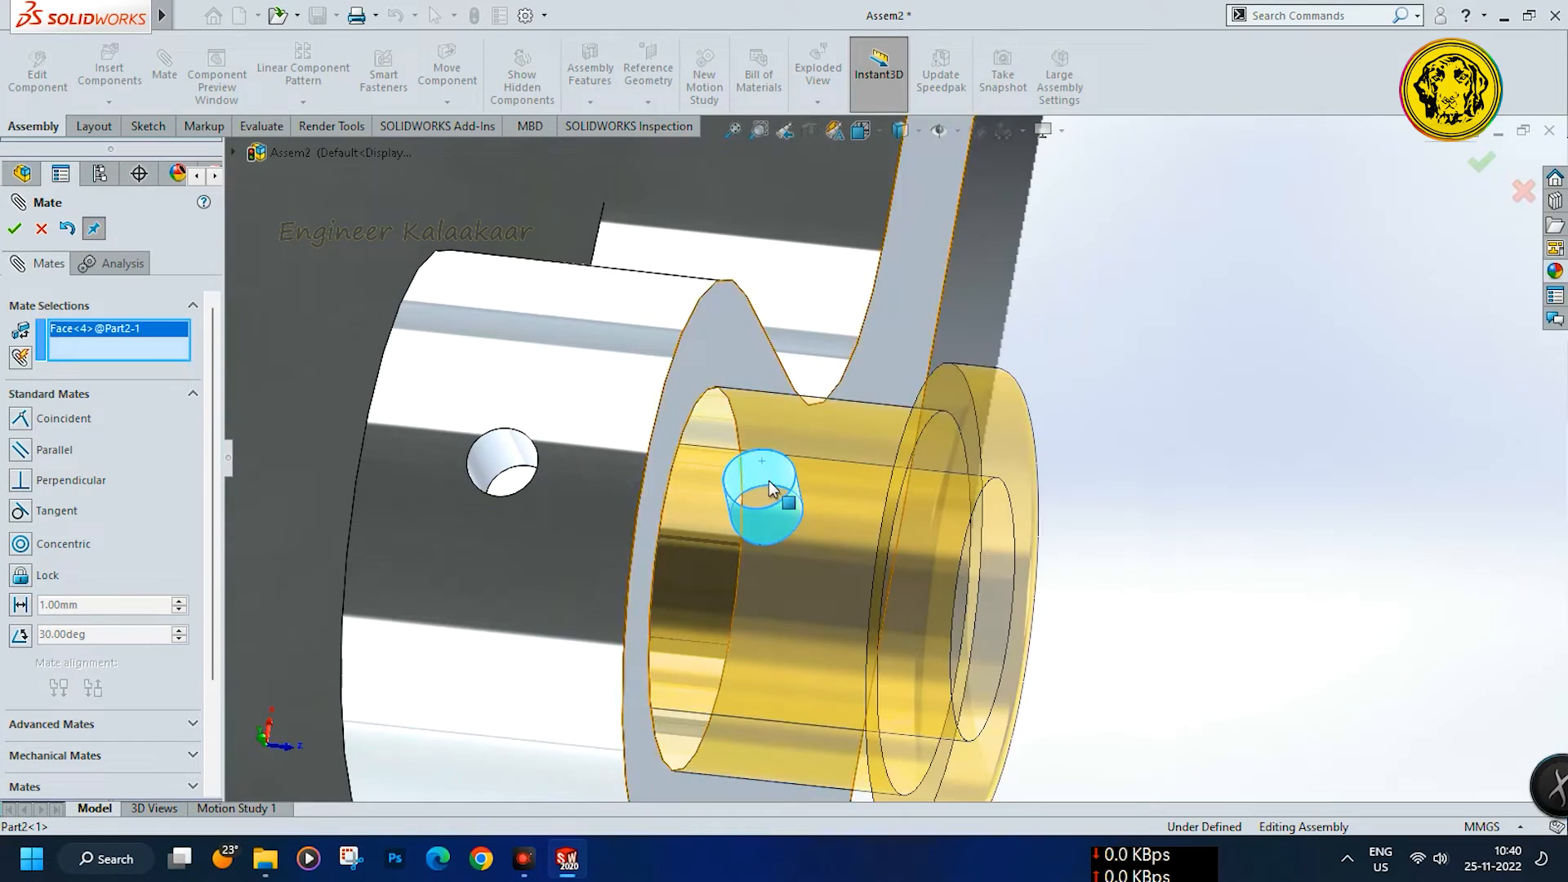
left_click(491, 458)
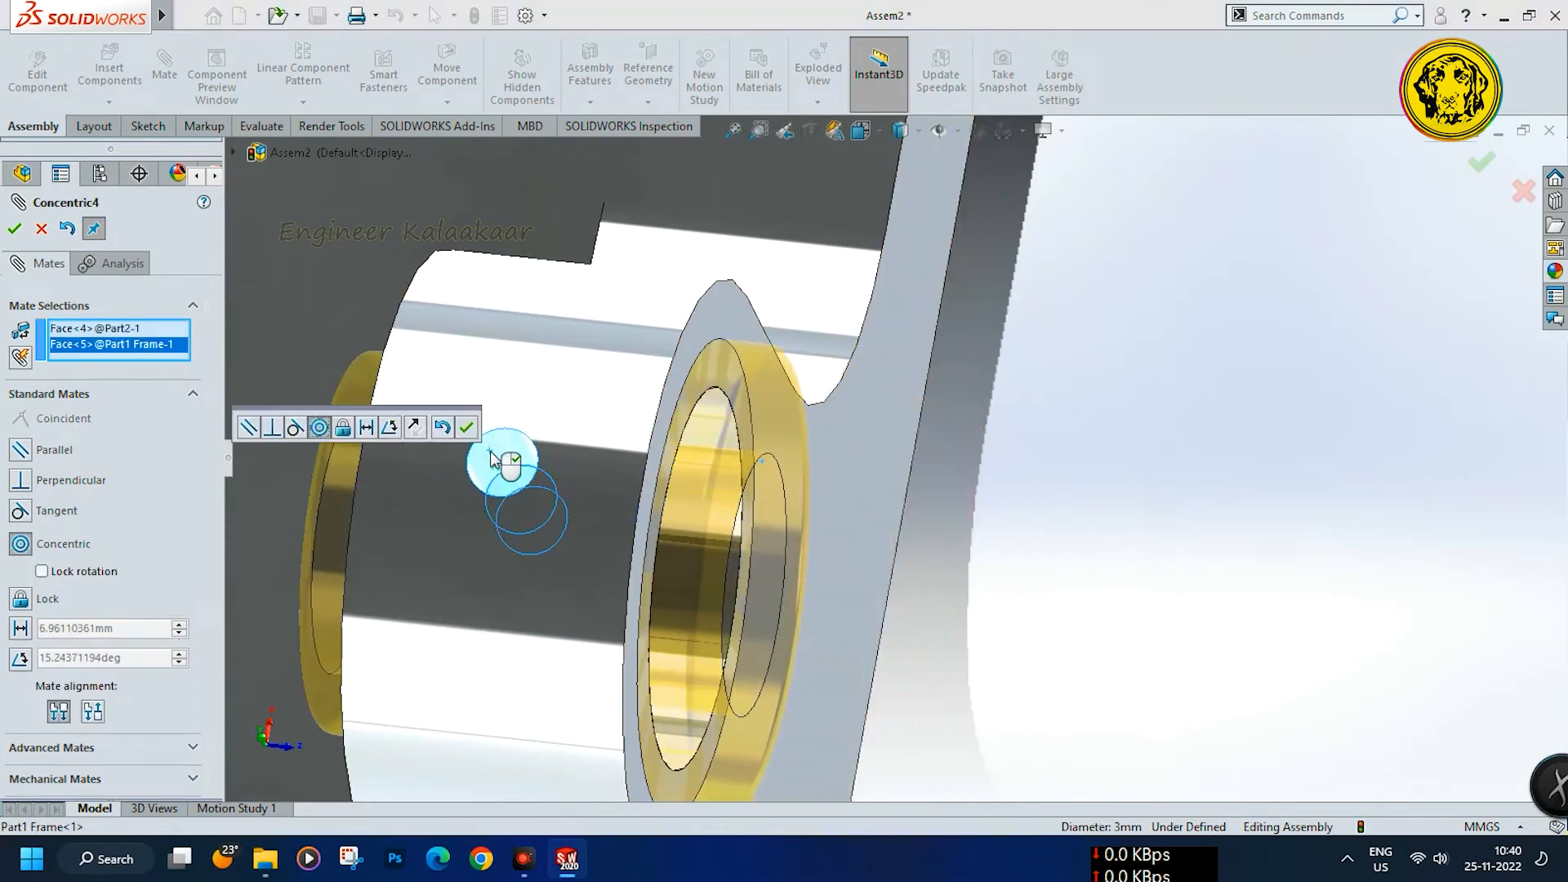
left_click(14, 228)
scroll(1321, 533, "up", 6)
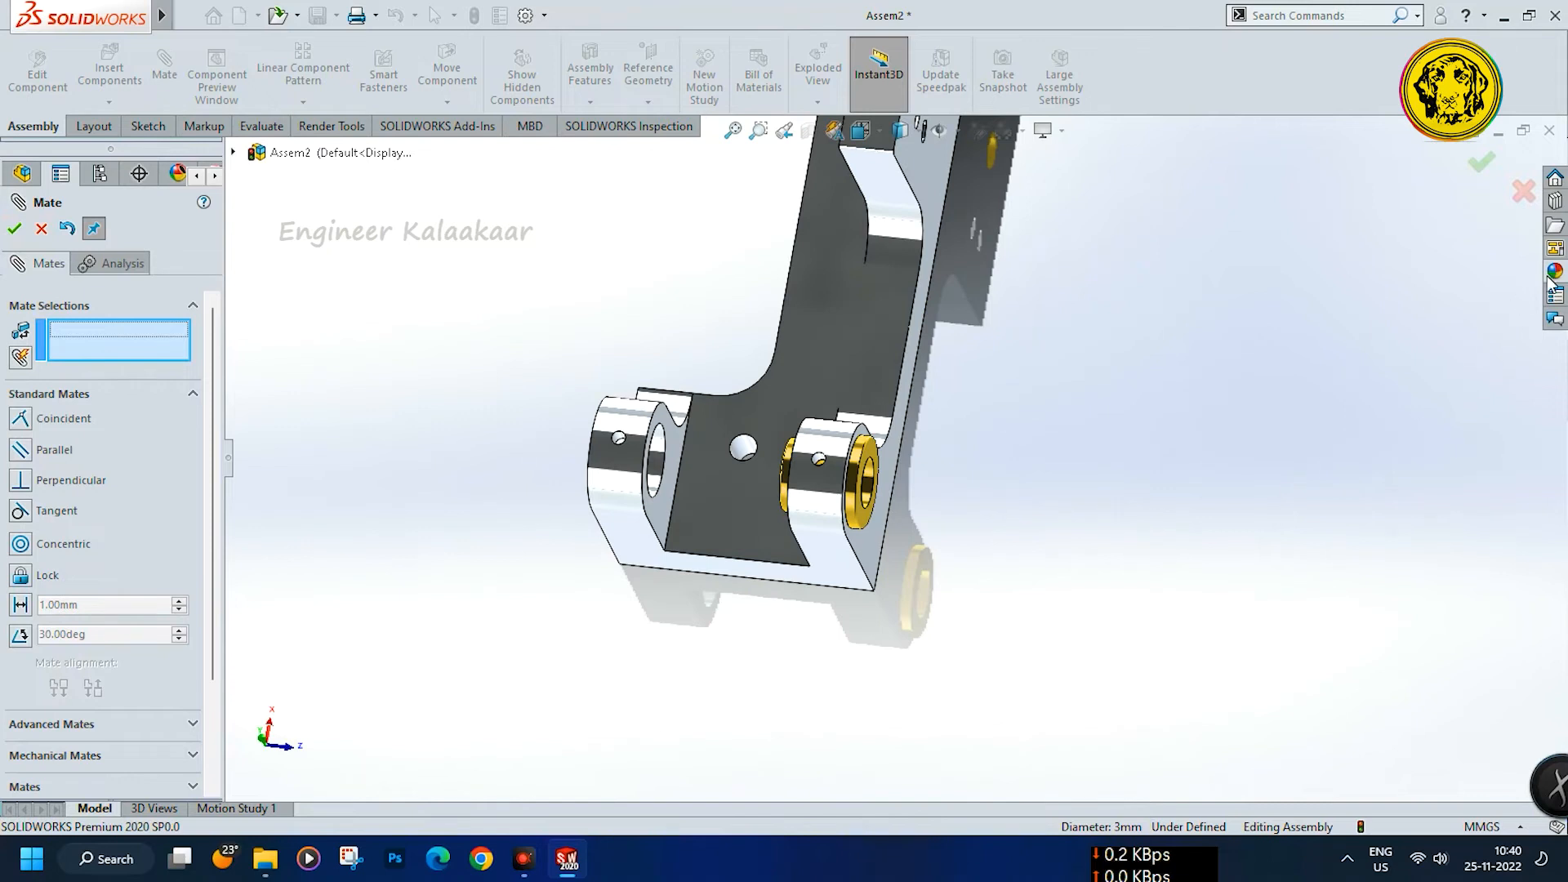
left_click(40, 228)
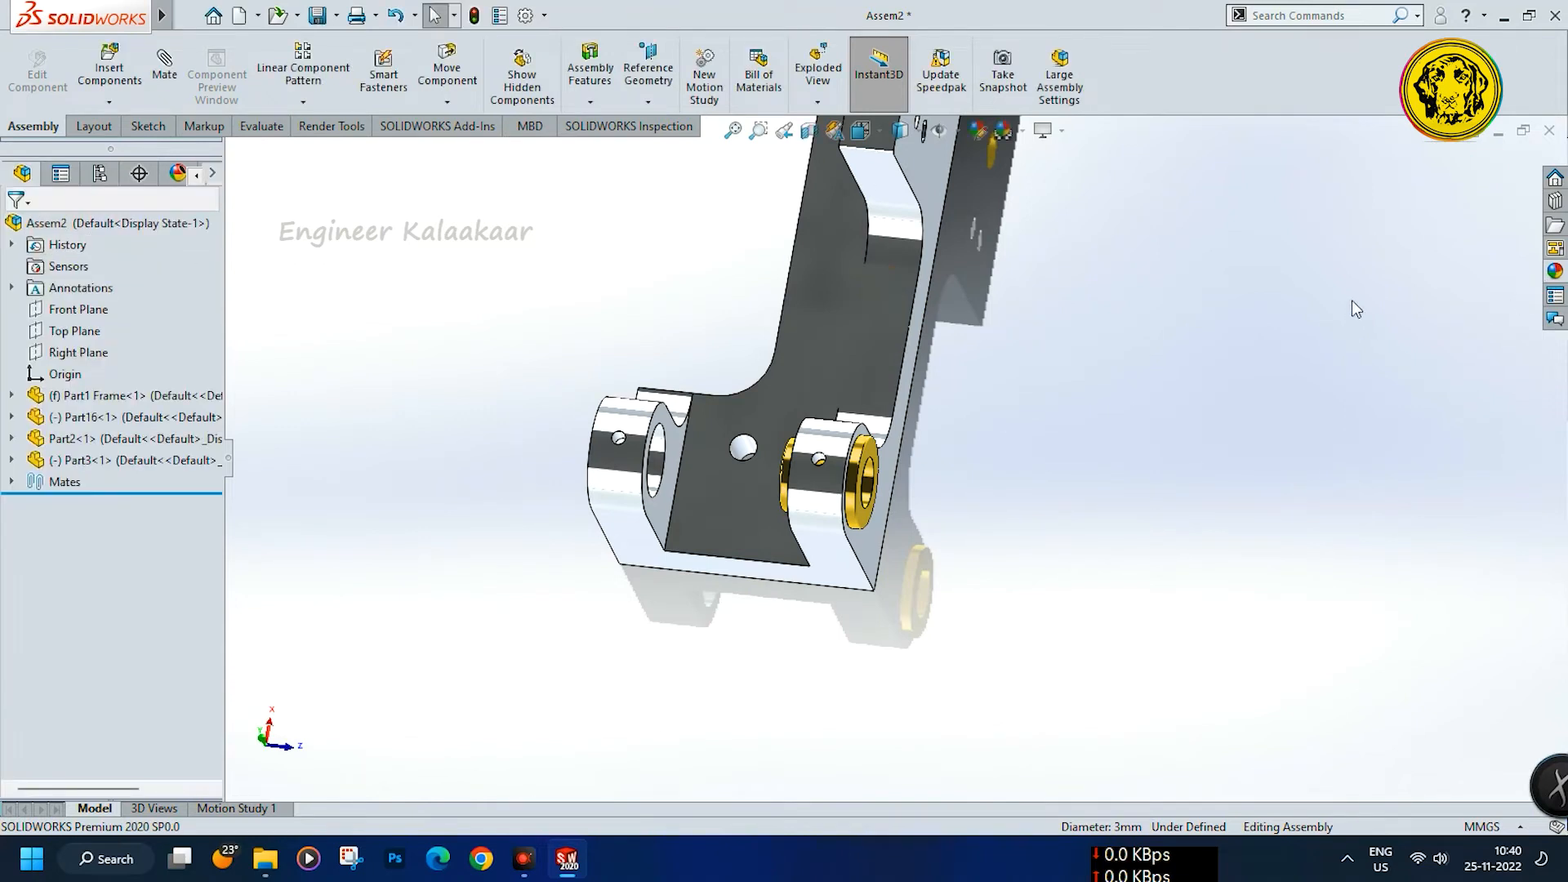
Apply an appearance from the appearance library to Part2 in the frame lug
left_click(1554, 274)
left_click_drag(1426, 539, 850, 507)
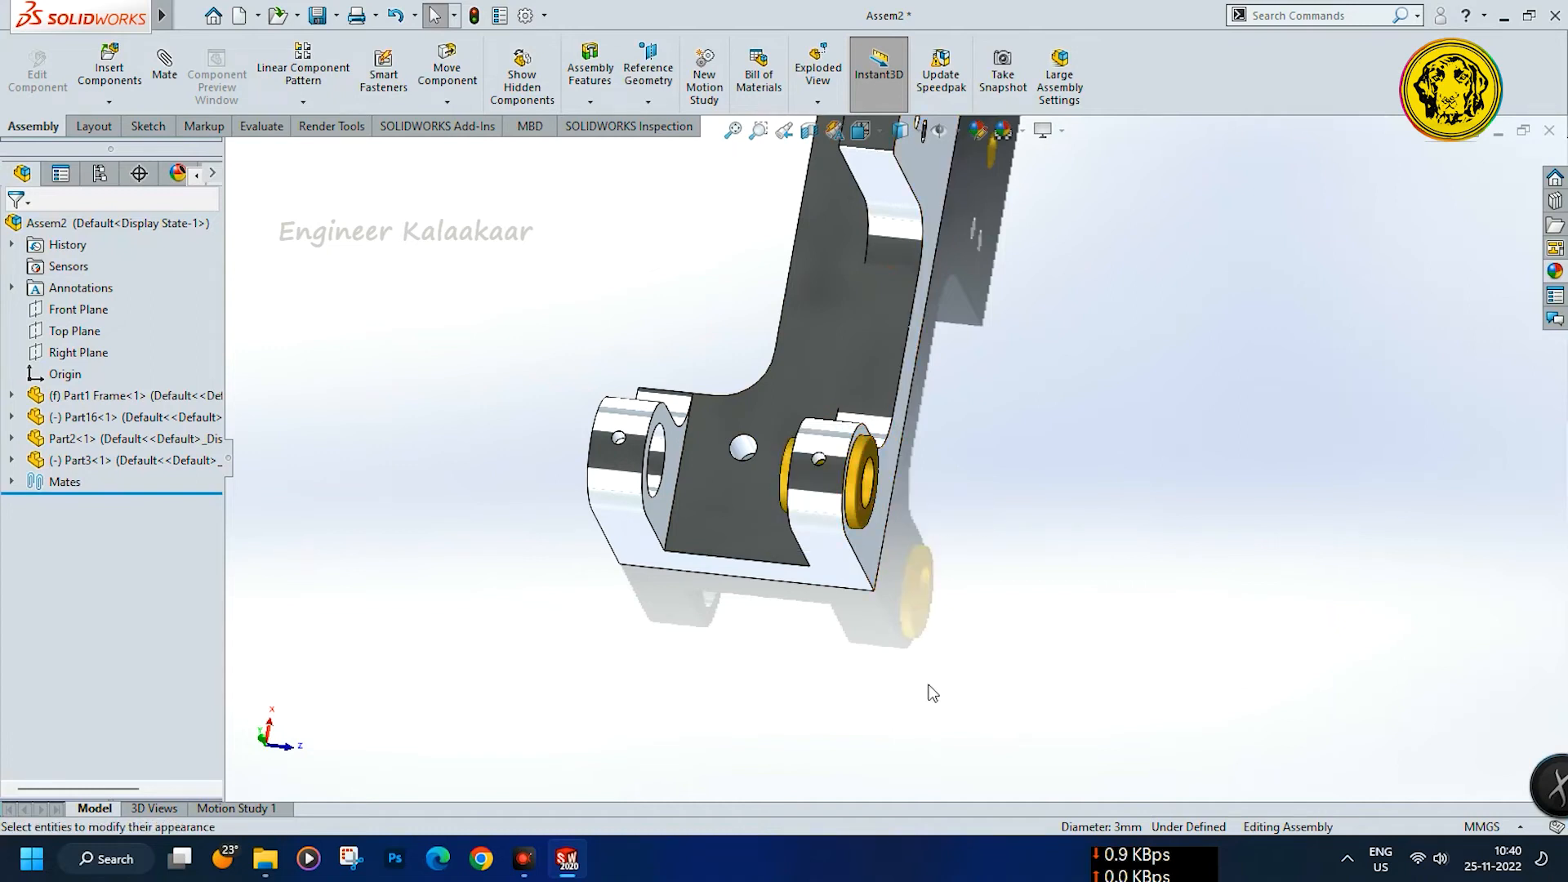
scroll(972, 670, "up", 3)
scroll(931, 554, "down", 3)
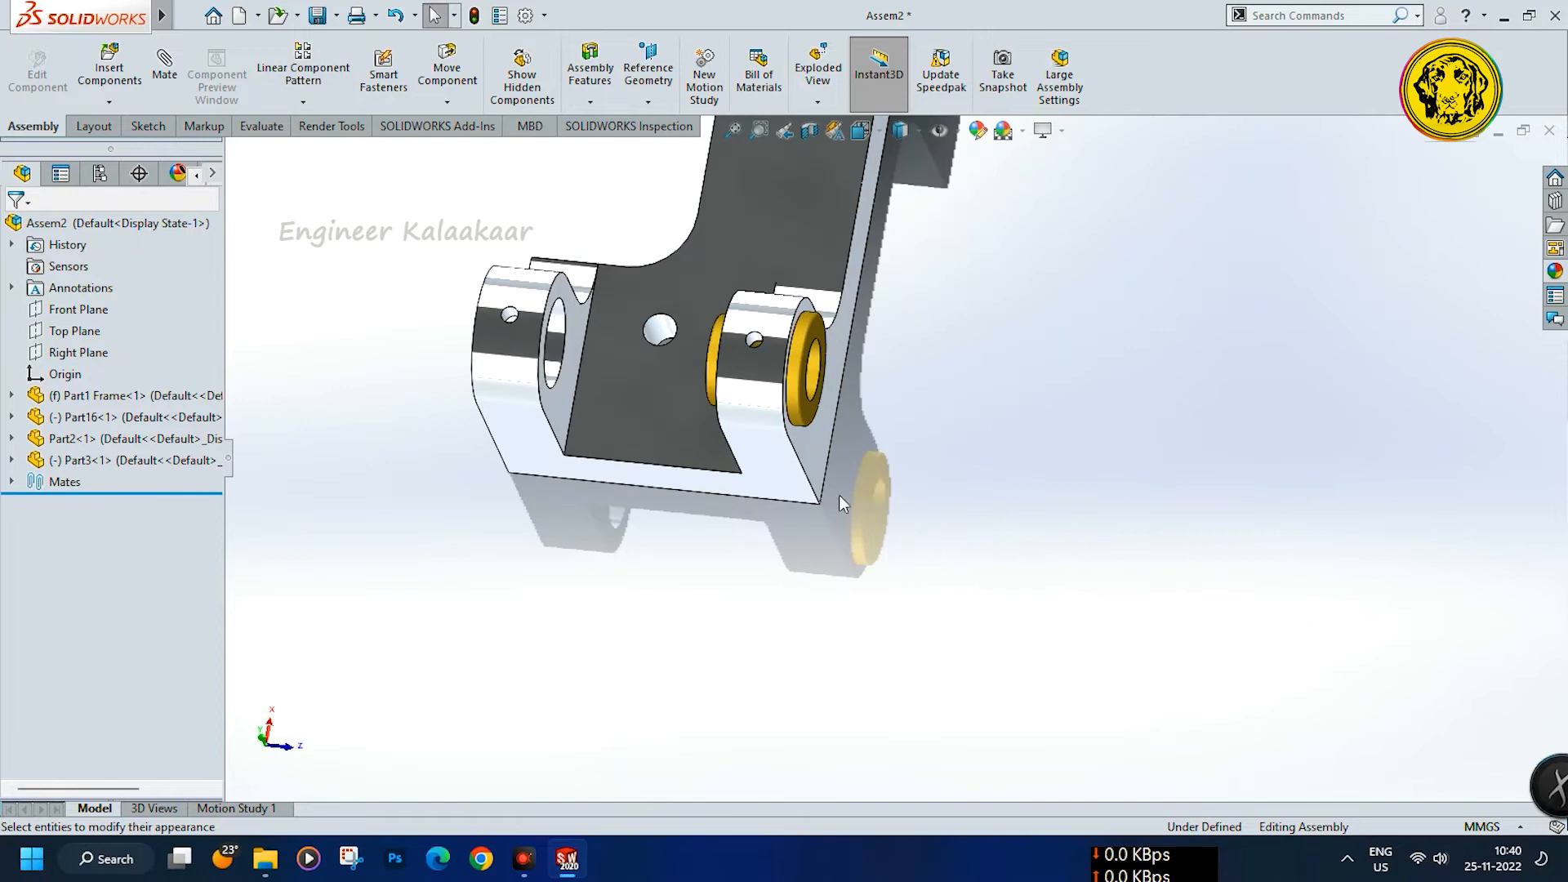
Examine the frame assembly from several sides and highlight Part3 and Part2 to identify their places
scroll(839, 495, "up", 5)
scroll(830, 258, "up", 2)
middle_click_drag(825, 278, 858, 185)
scroll(836, 398, "down", 3)
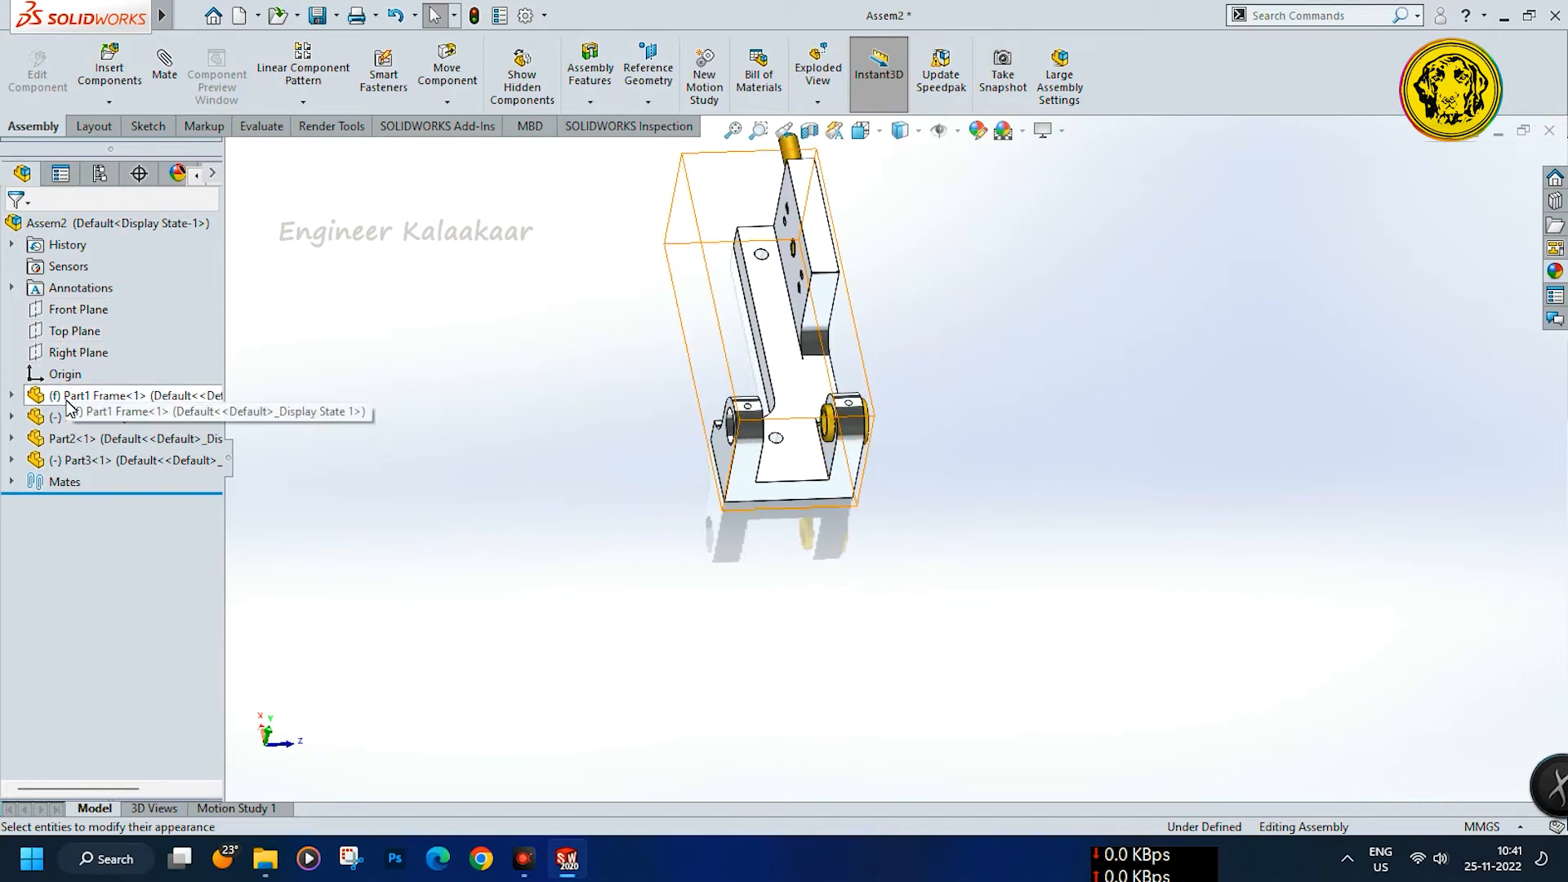
middle_click_drag(797, 533, 512, 409)
scroll(435, 387, "down", 1)
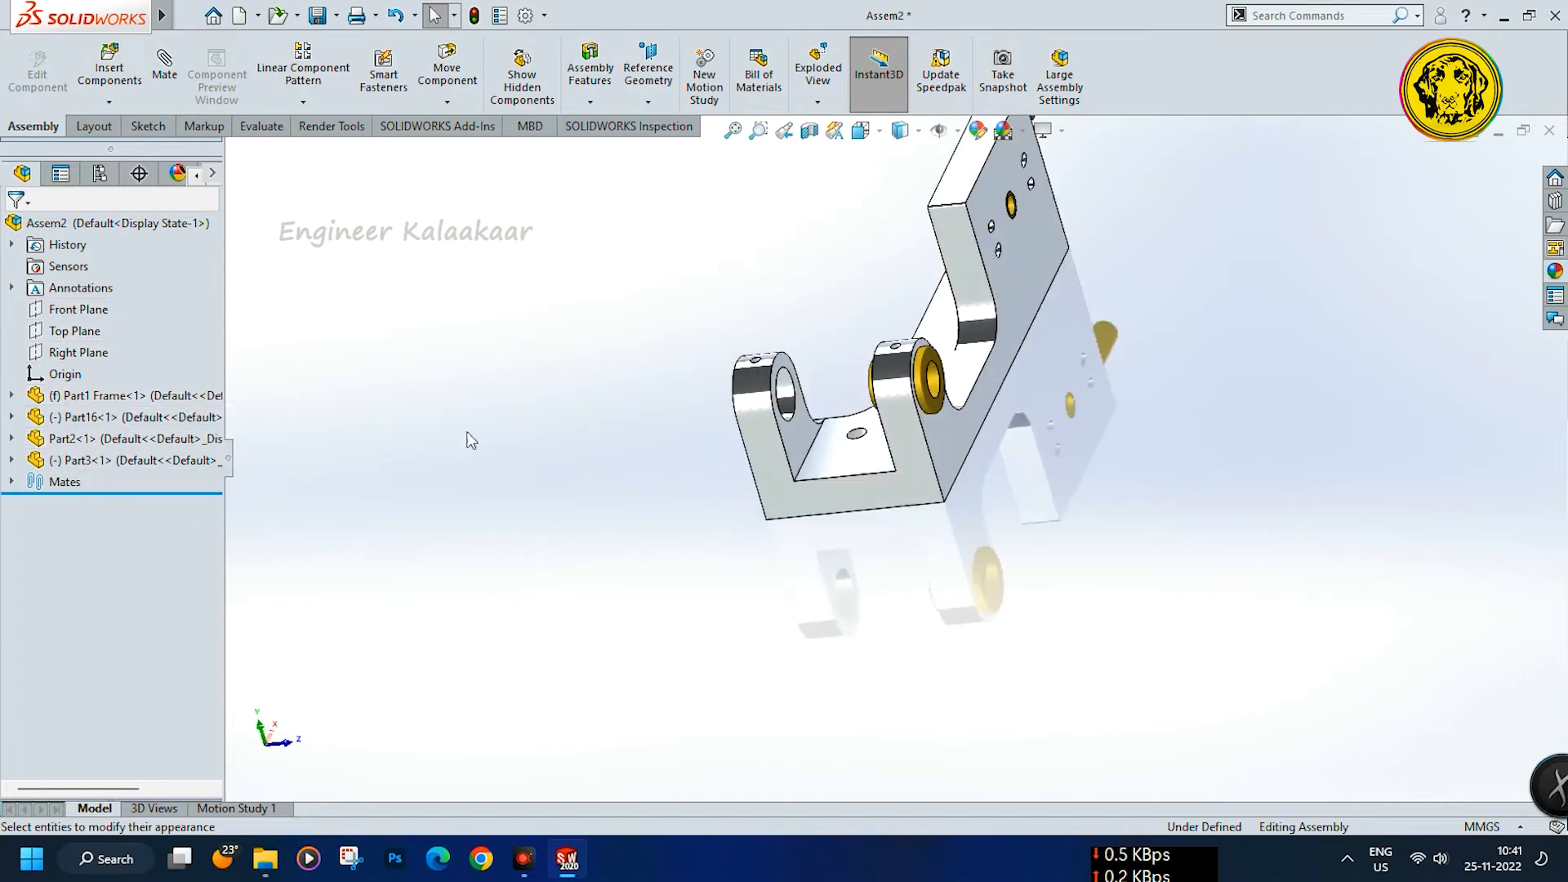
left_click(111, 462)
left_click(70, 439)
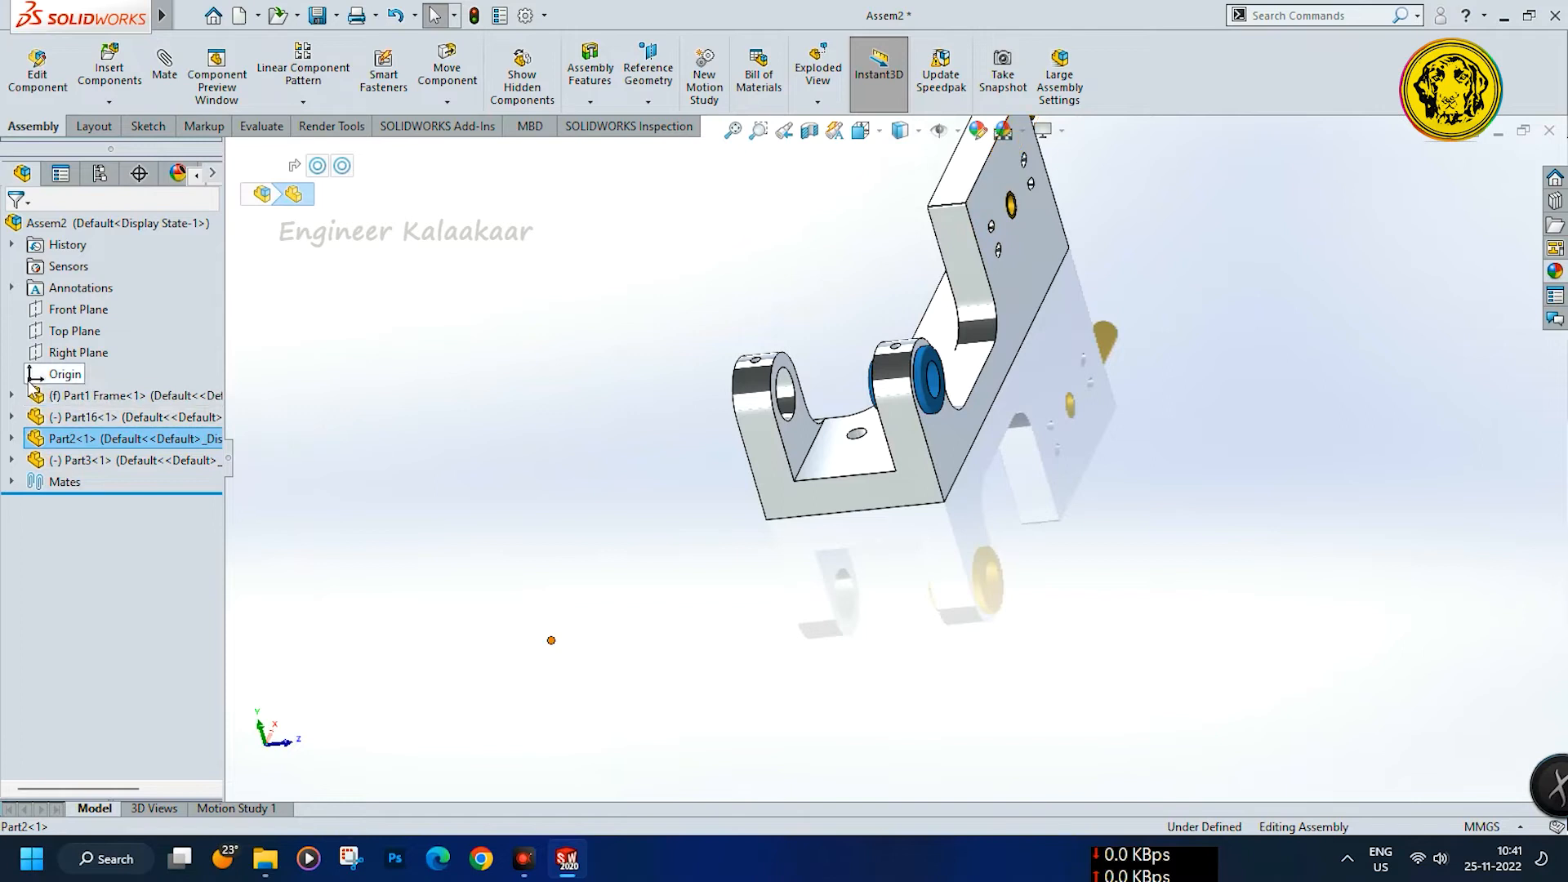
left_click(386, 410)
middle_click_drag(894, 437, 928, 535)
middle_click_drag(1032, 485, 981, 459)
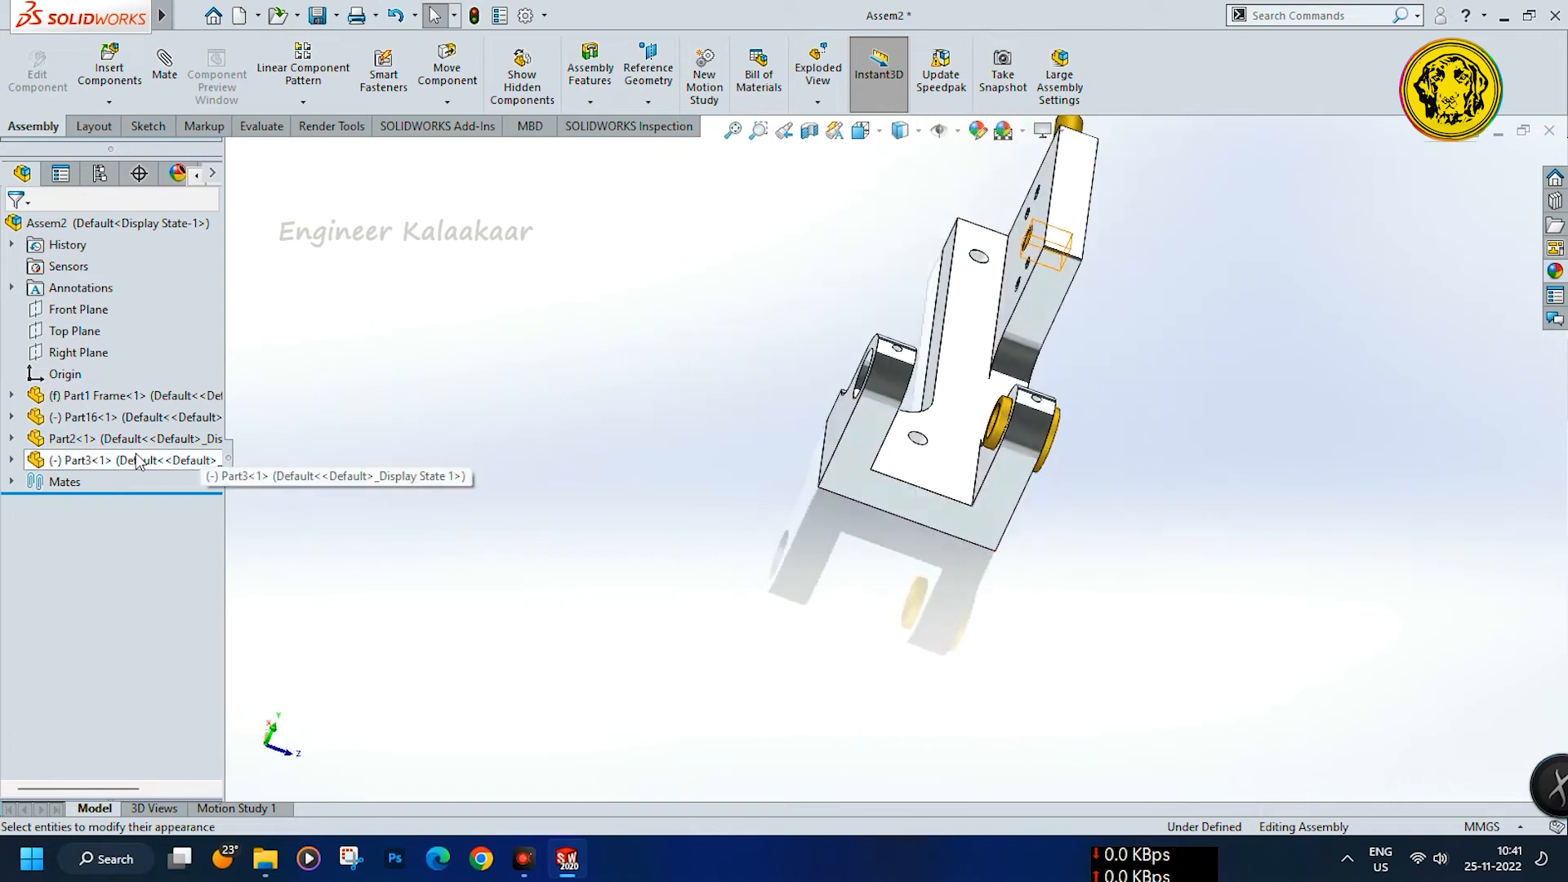
Insert a second copy each of Part16 and Part2 in the free space beside the frame
left_click(82, 396)
left_click(67, 417)
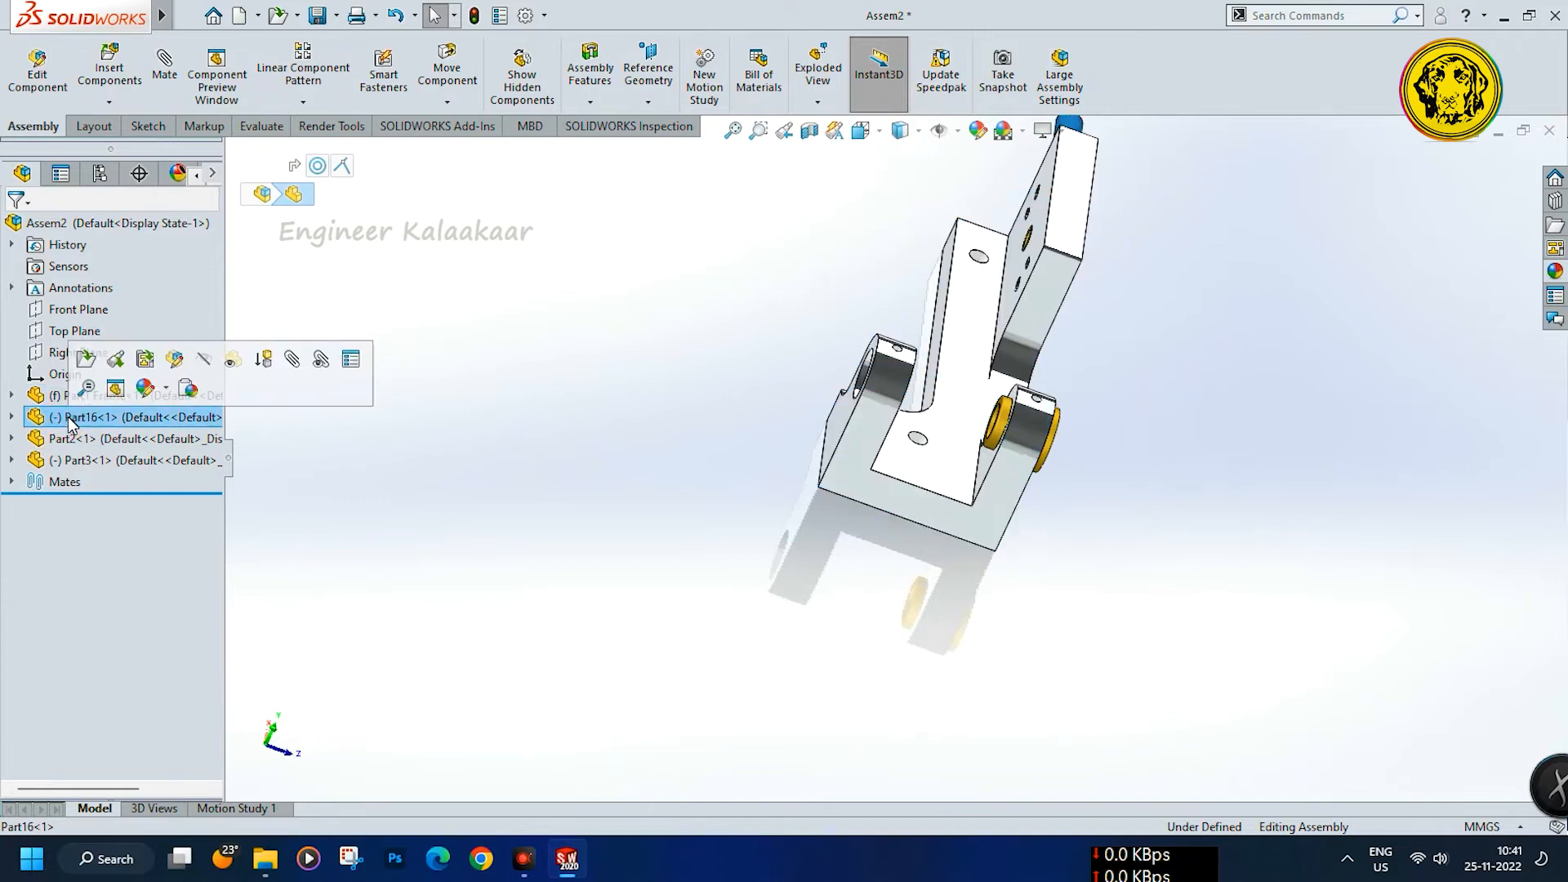
left_click(67, 417)
left_click_drag(67, 417, 599, 412)
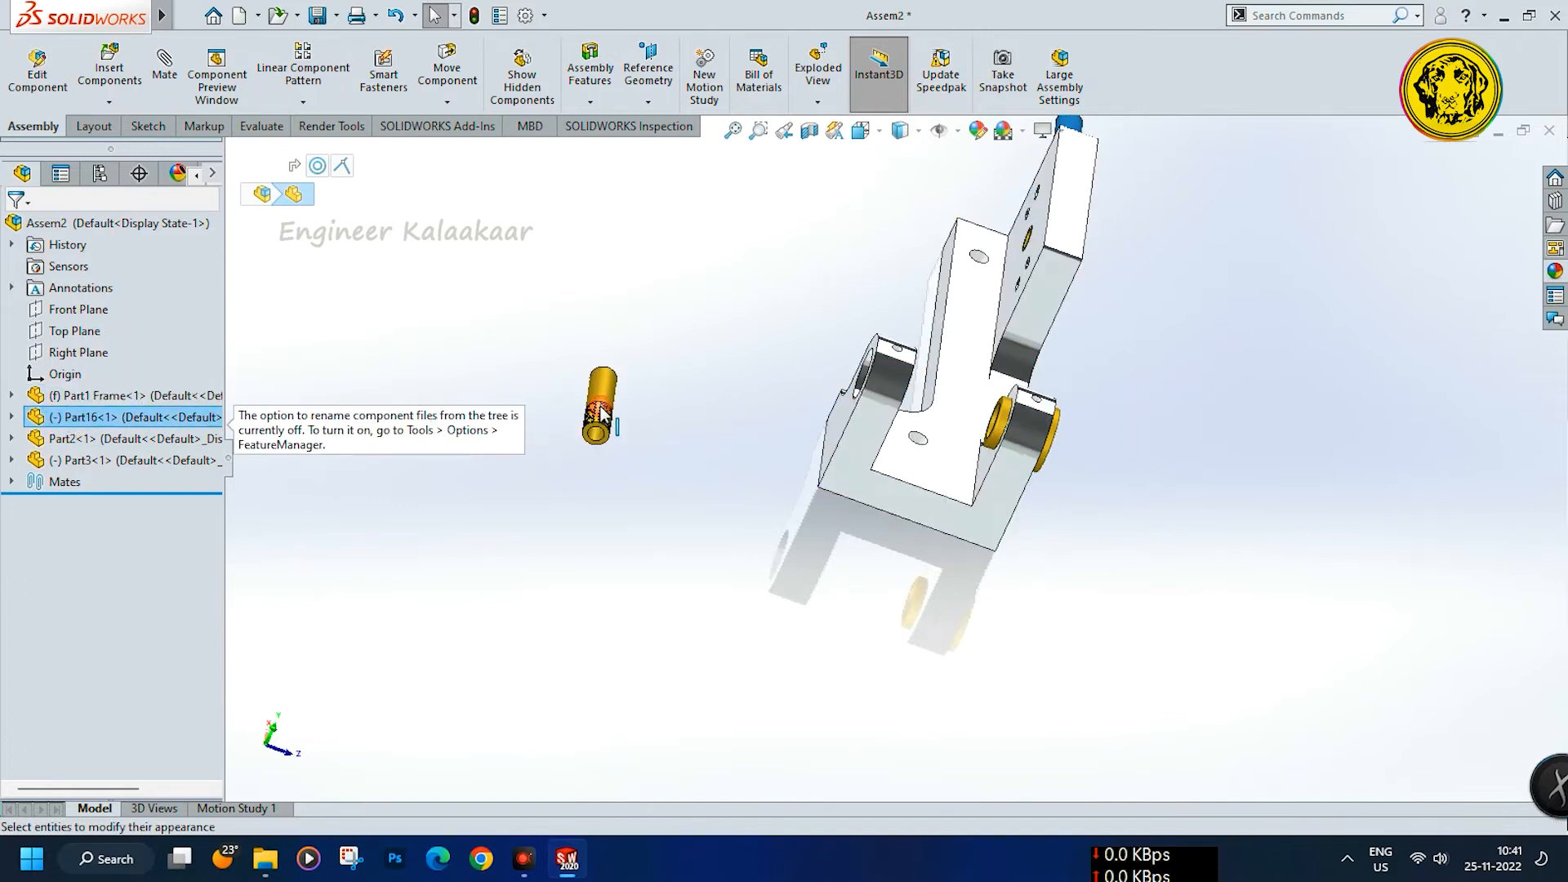
left_click(108, 444)
left_click_drag(109, 443, 620, 497)
scroll(752, 490, "down", 3)
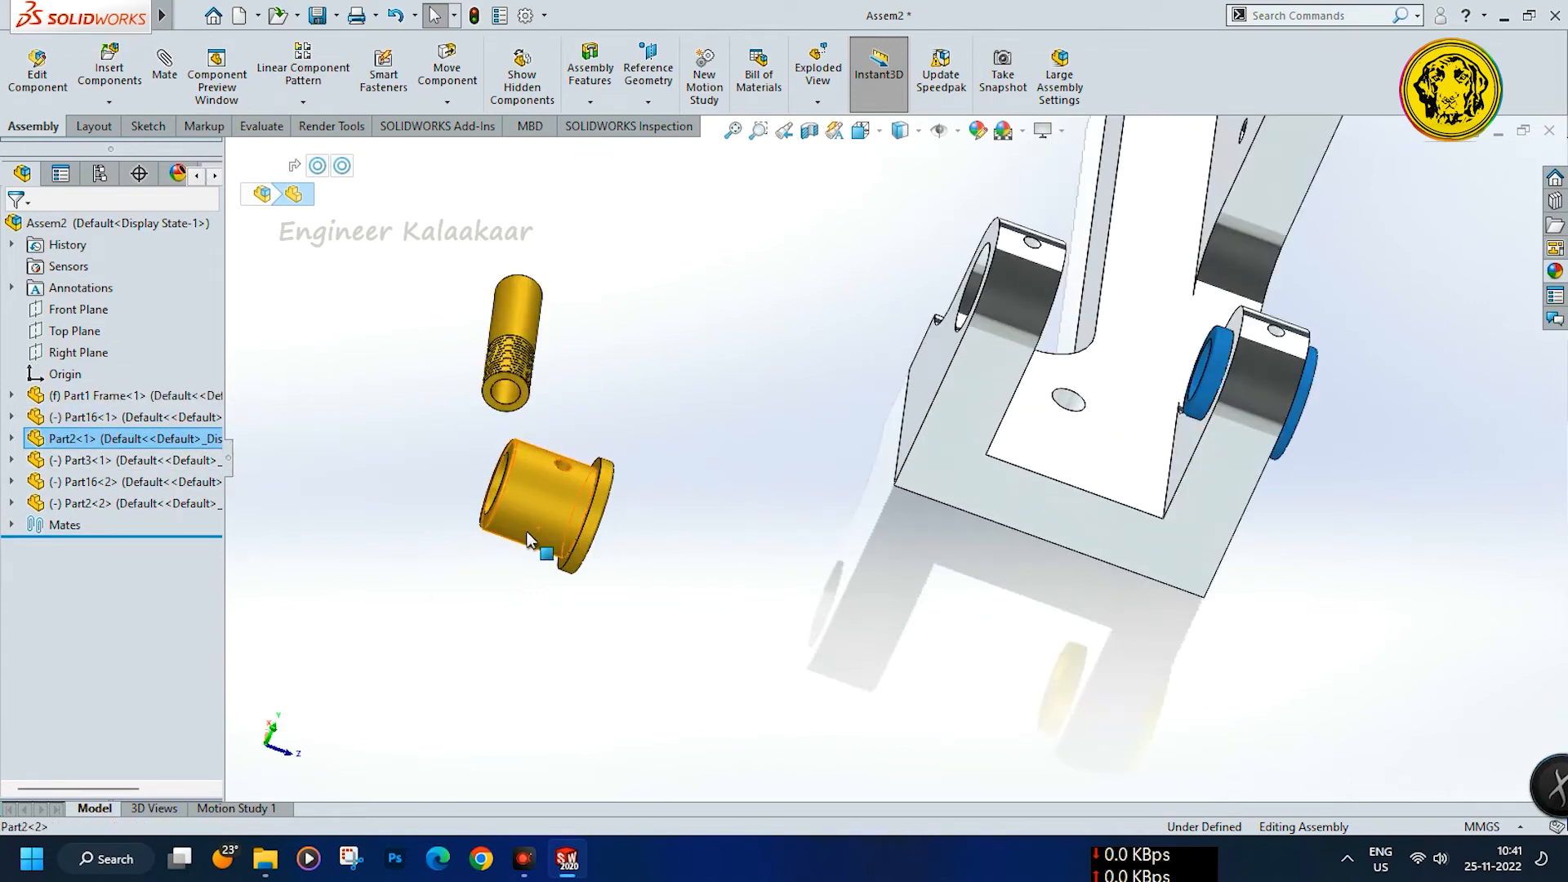
Add a concentric mate between the second Part2's outer cylindrical face and the empty frame lug's bore, with the mate alignment flipped
left_click(493, 503)
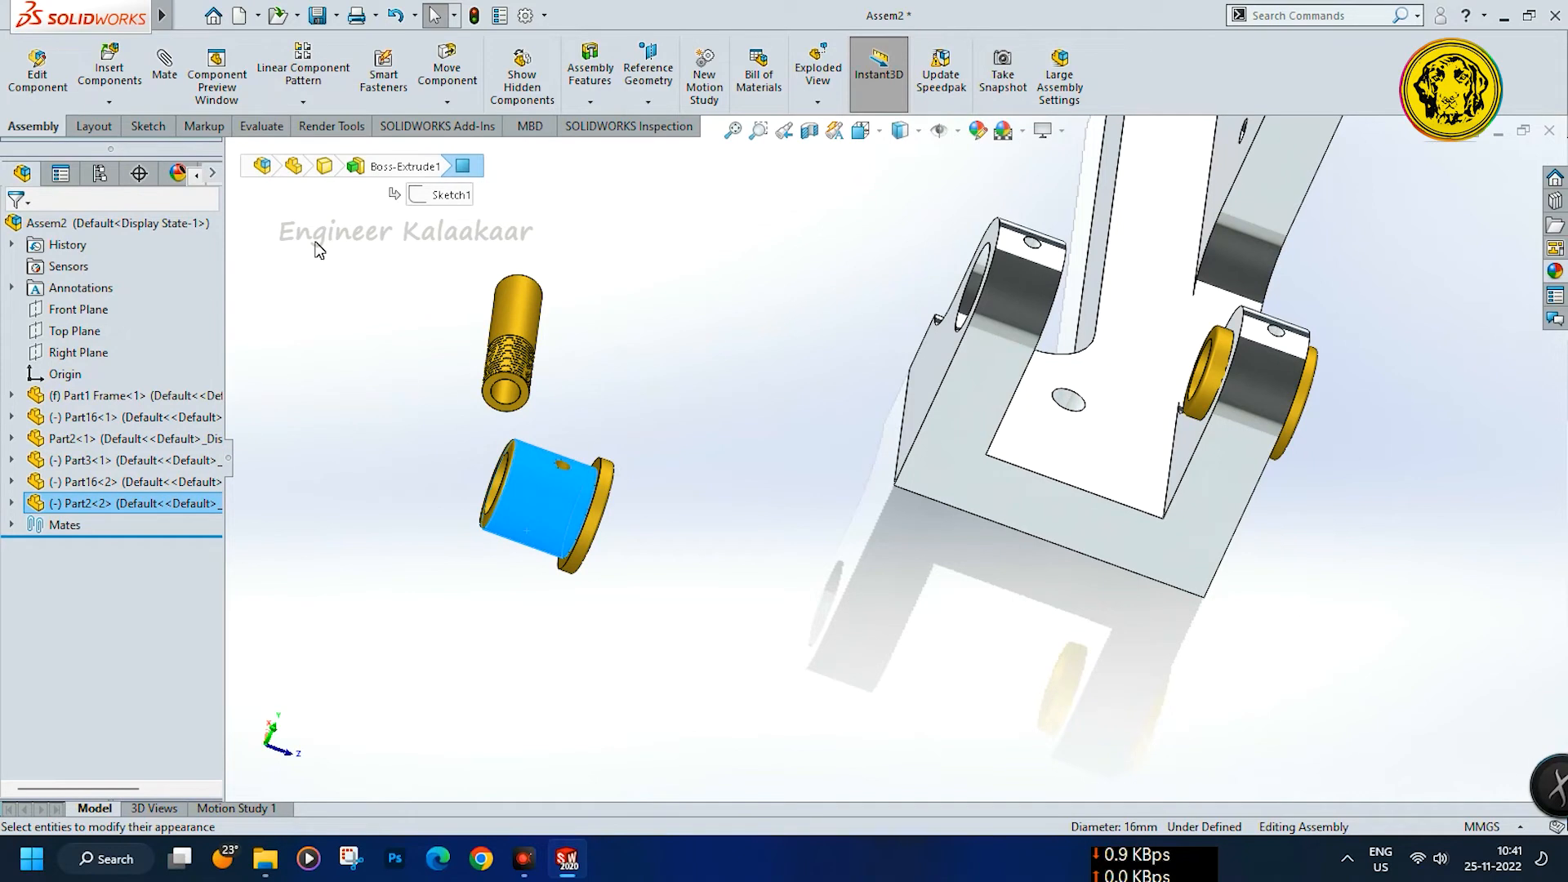
left_click(968, 303)
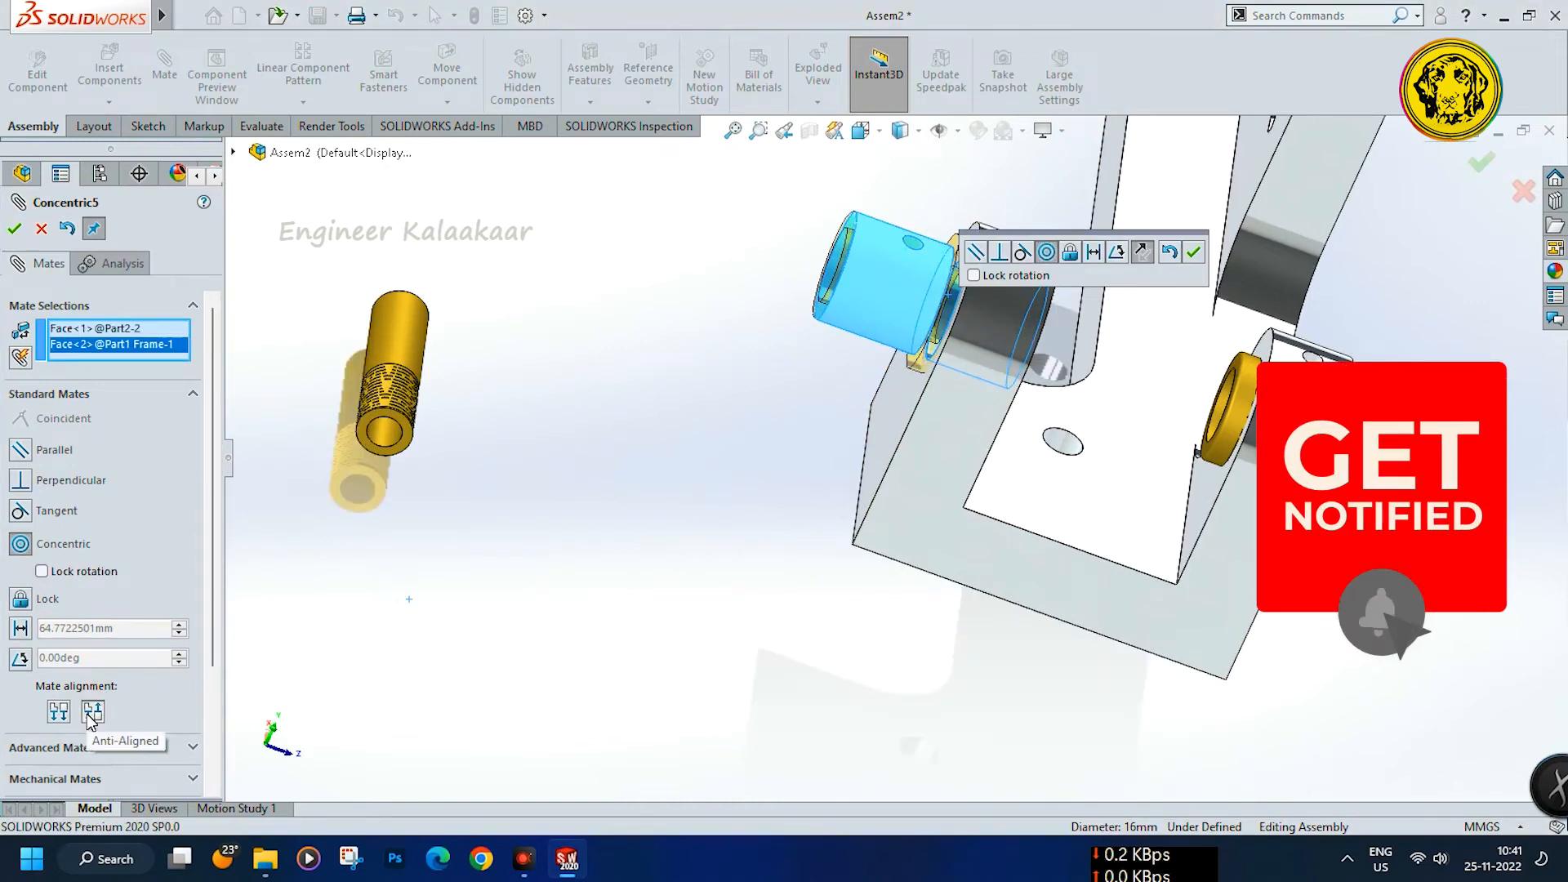
left_click(92, 712)
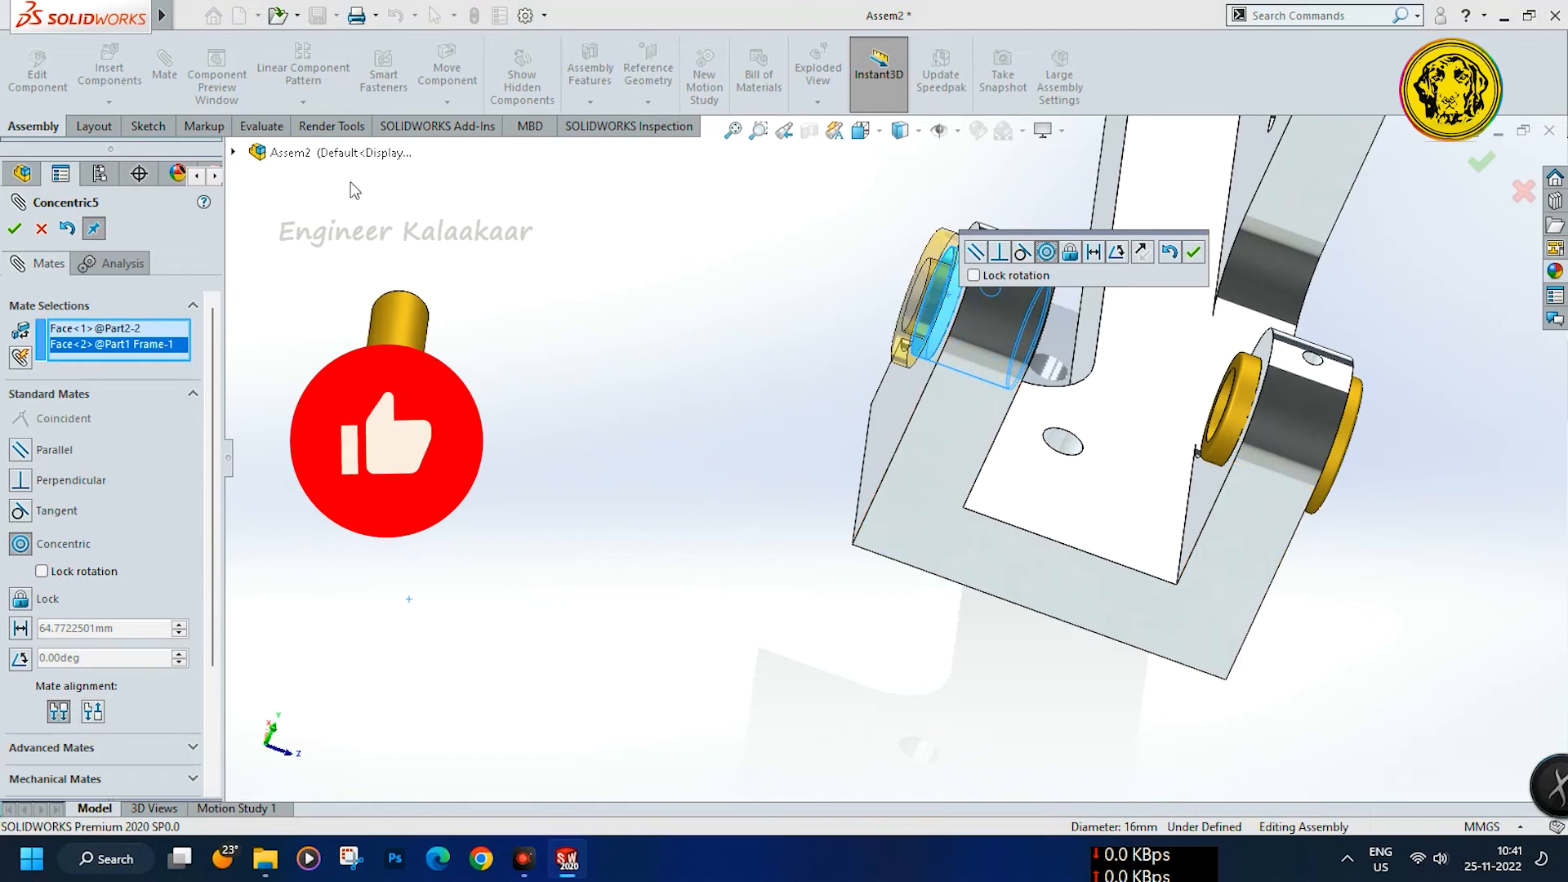
left_click(15, 229)
Slide the second Part2 outward and add a concentric mate between its small radial hole and its lug's 3 mm hole
scroll(1075, 242, "down", 1)
scroll(1004, 323, "down", 1)
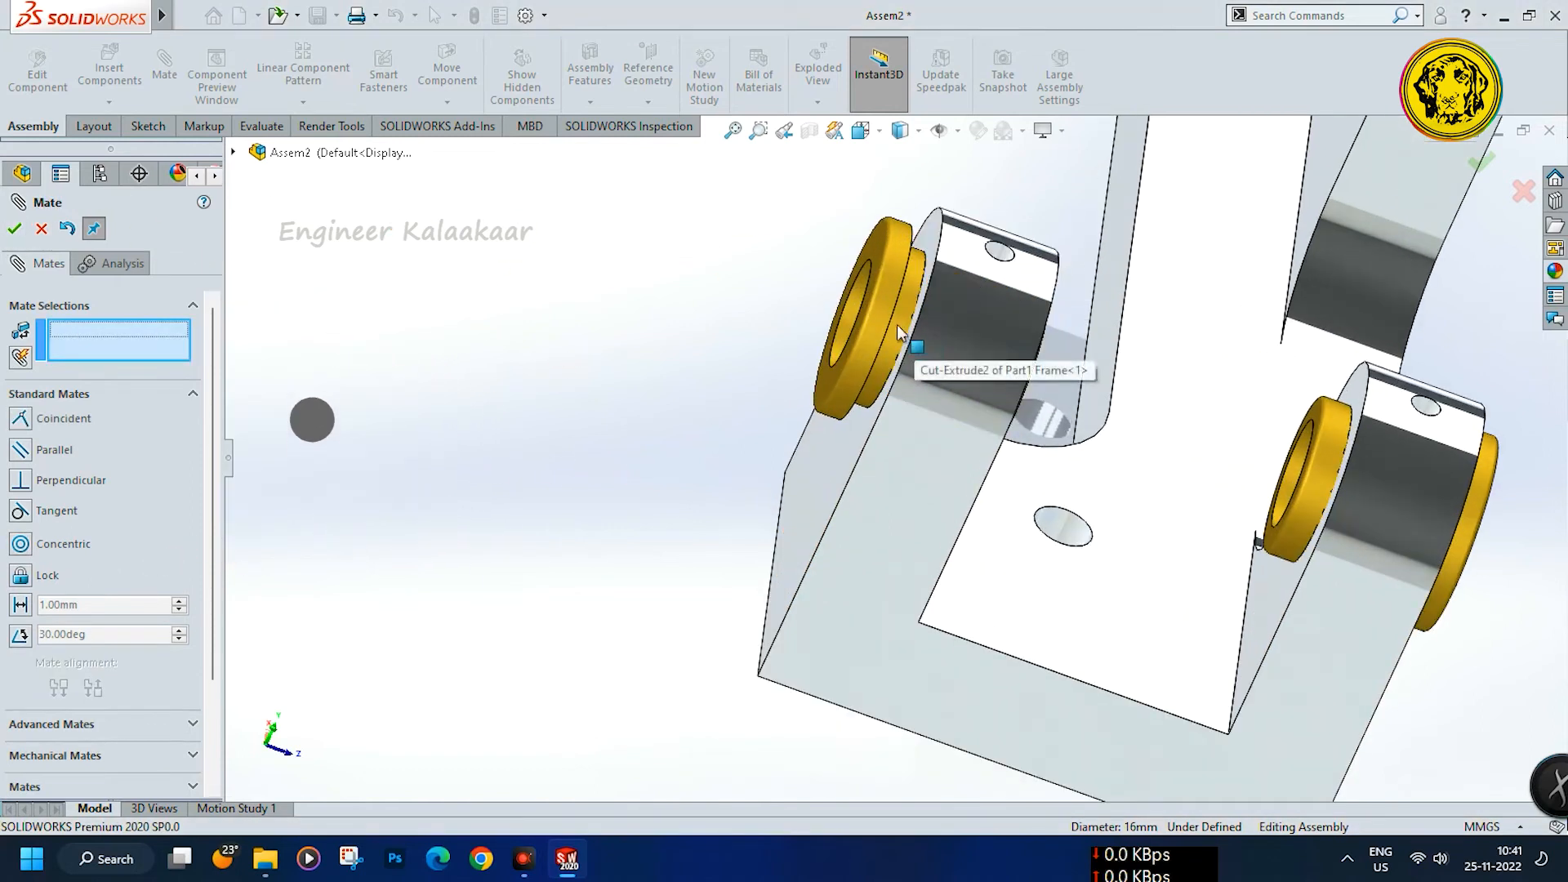
left_click_drag(884, 330, 817, 309)
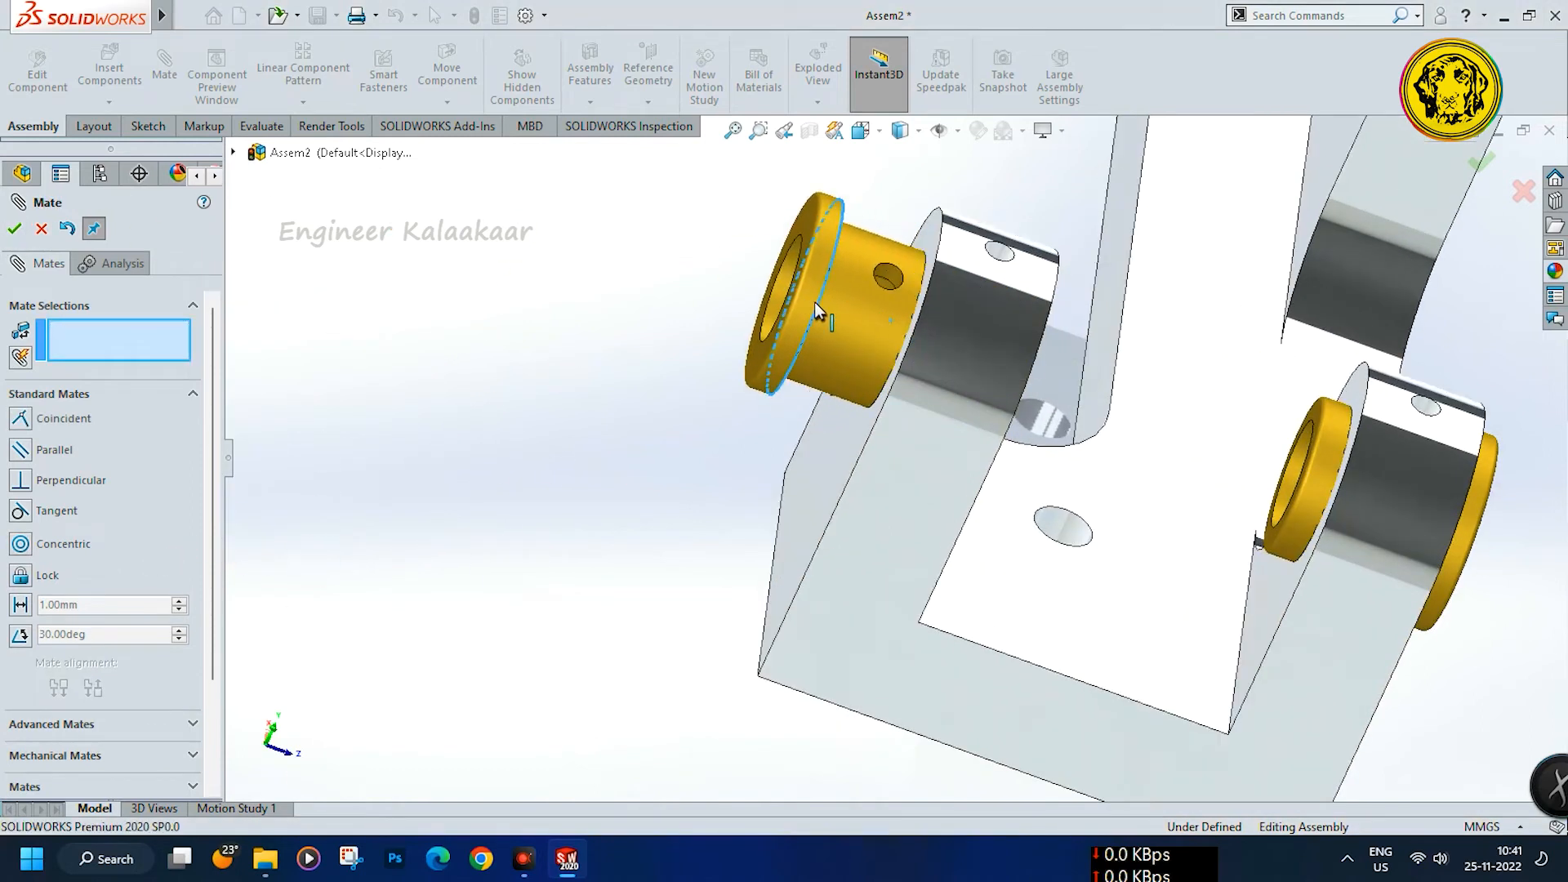
left_click(891, 279)
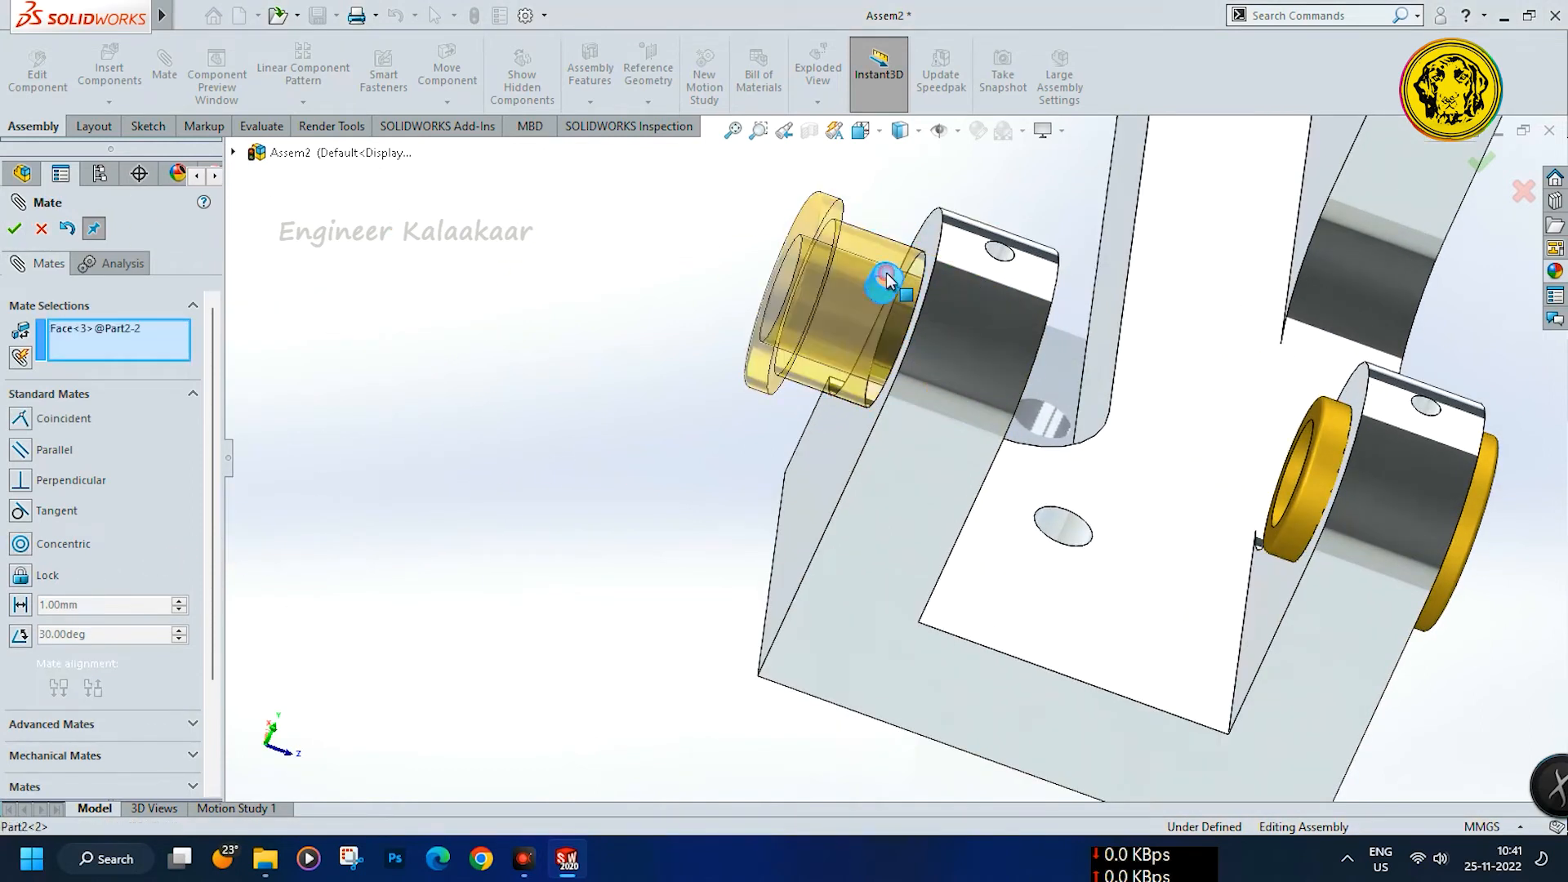
left_click(998, 252)
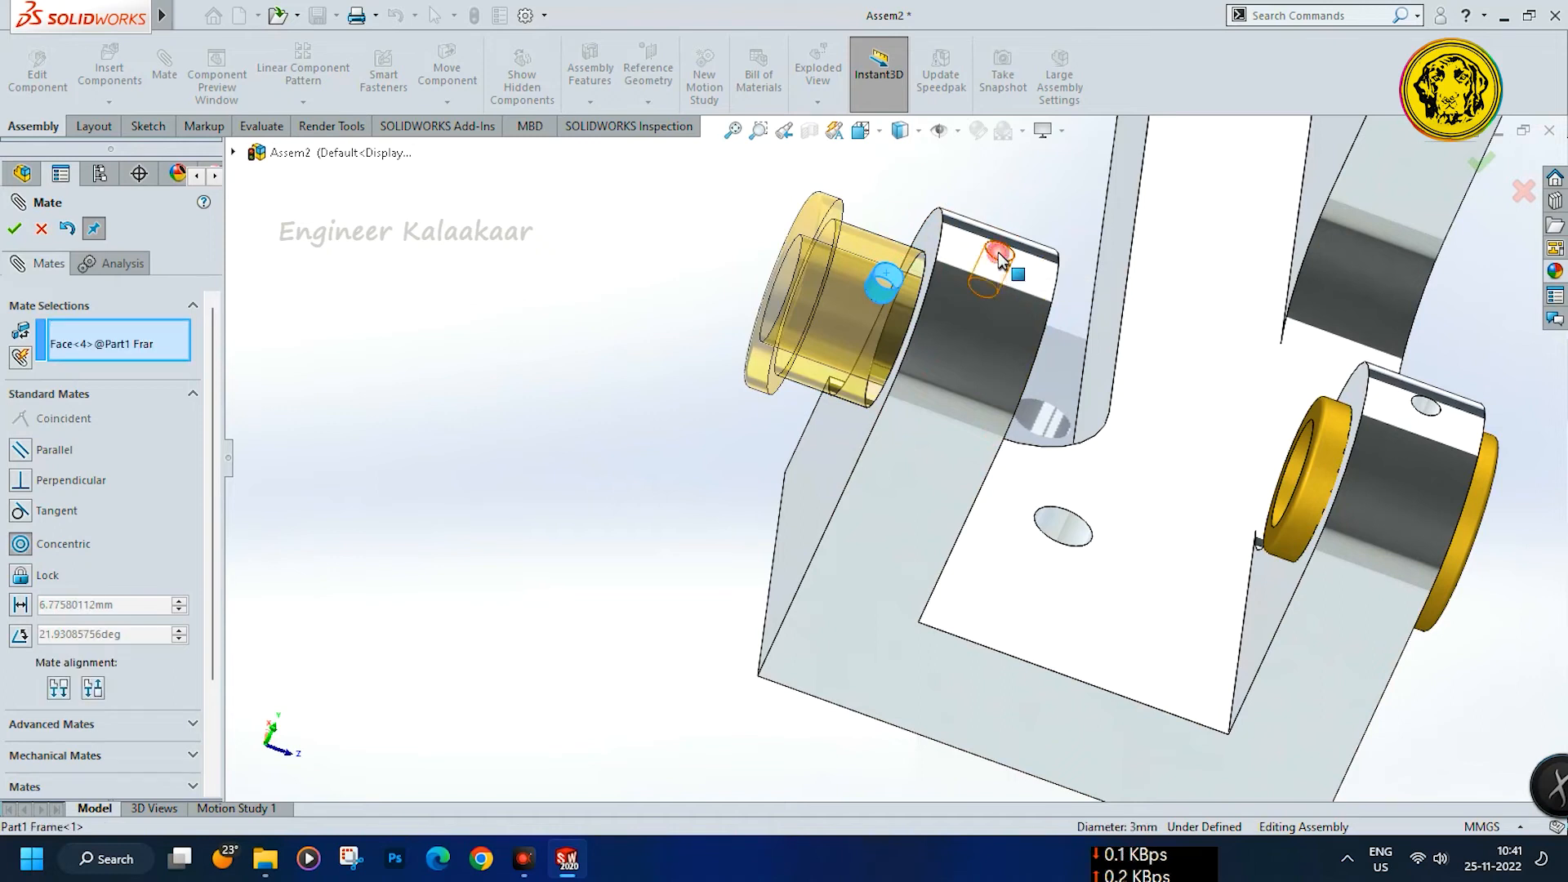
left_click(14, 229)
Move the second Part16 next to the frame's end face, outside the empty lower end hole
scroll(533, 405, "up", 3)
left_click_drag(514, 428, 1034, 207)
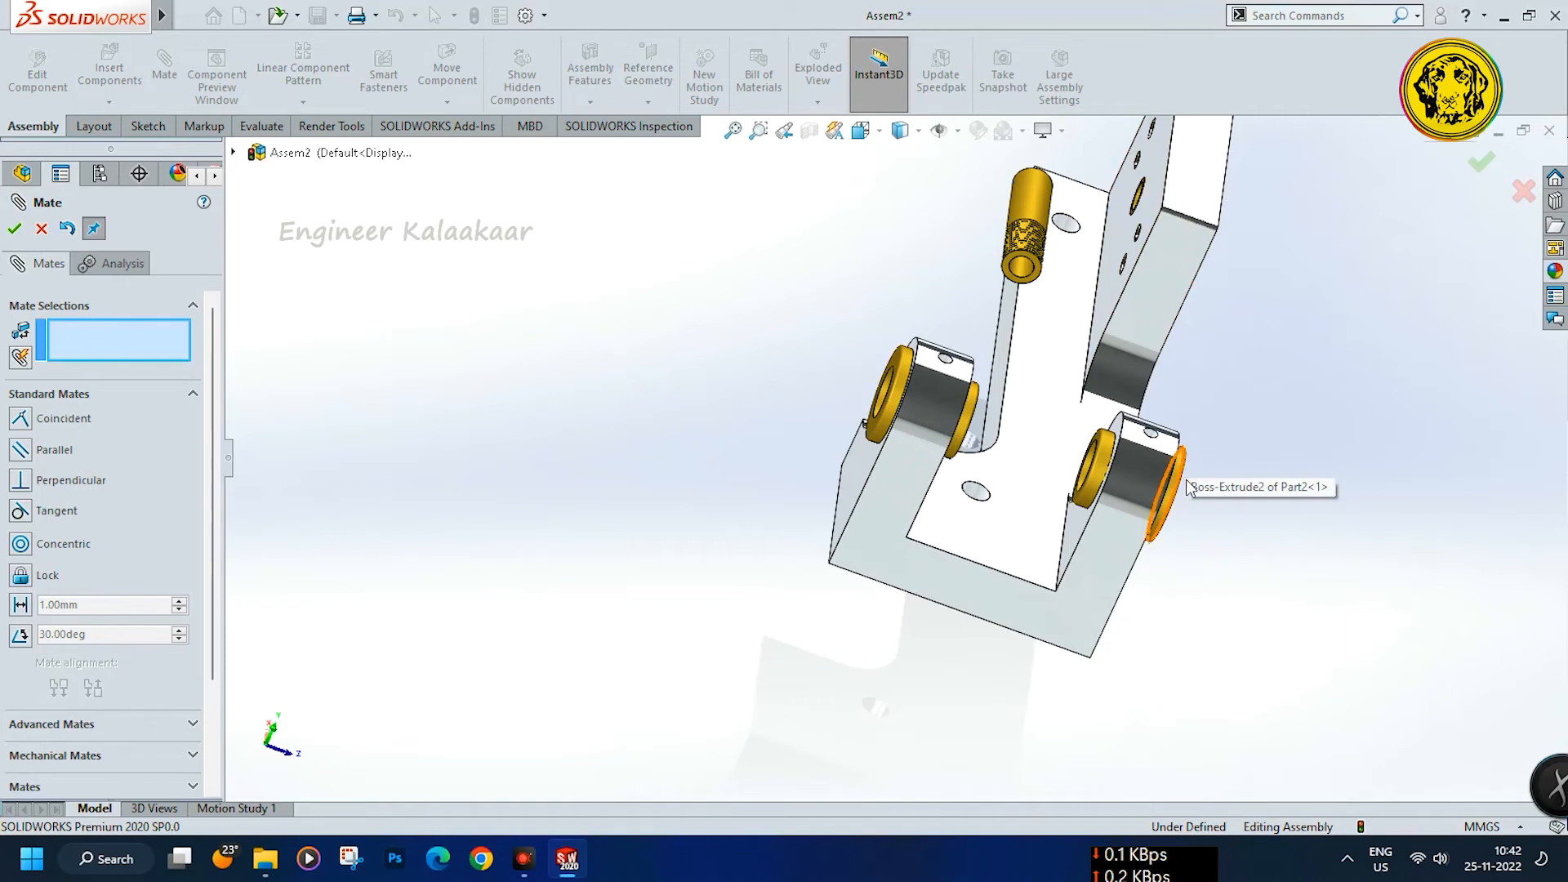
middle_click_drag(1248, 381, 1097, 381)
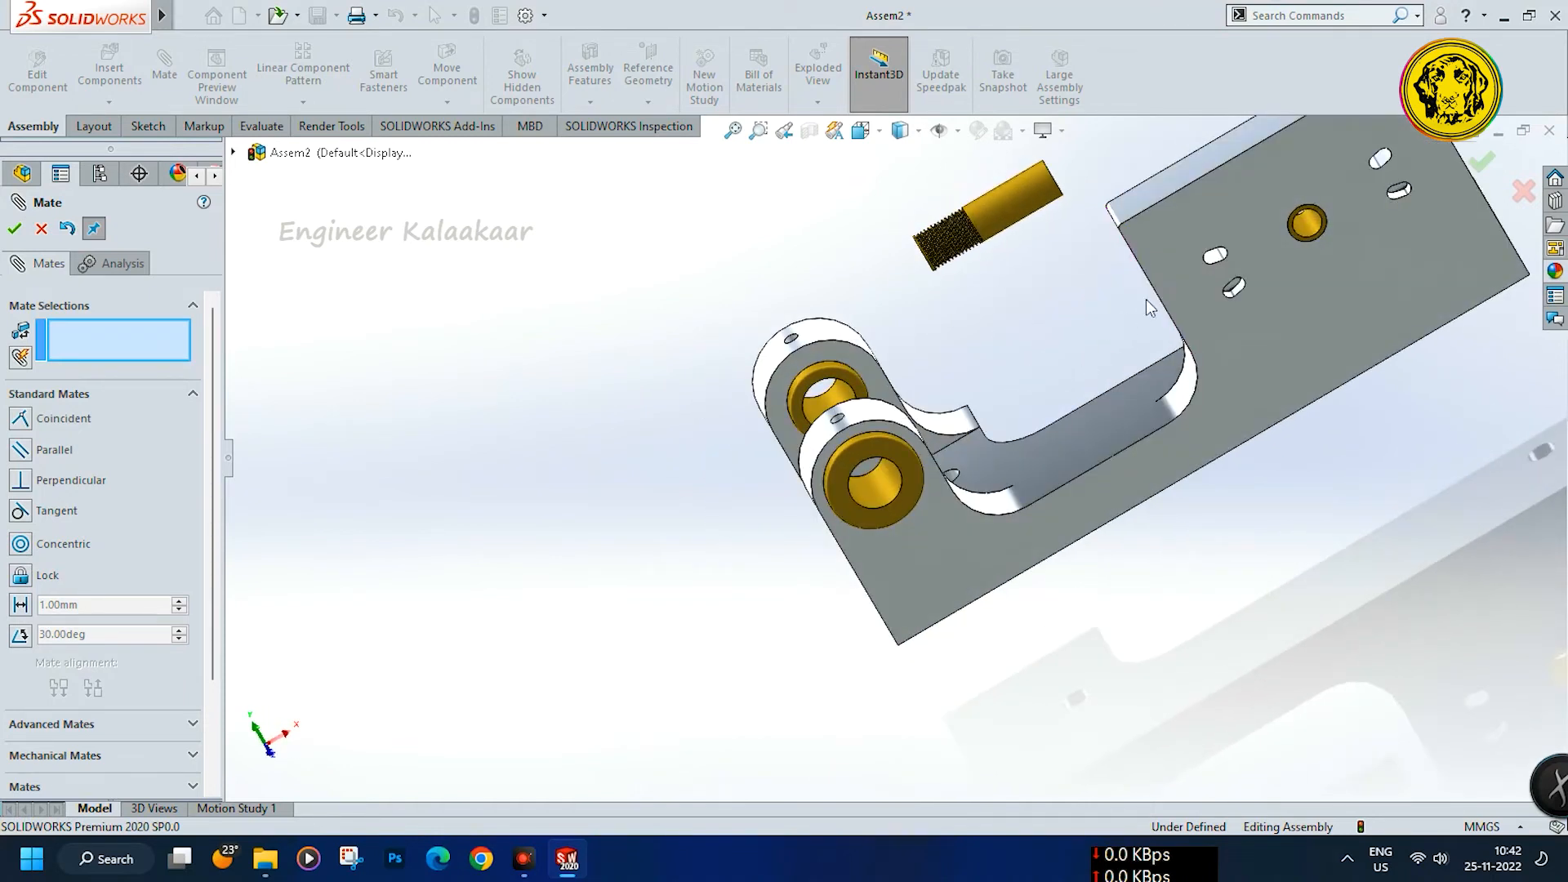
scroll(1176, 310, "up", 5)
scroll(1170, 307, "down", 5)
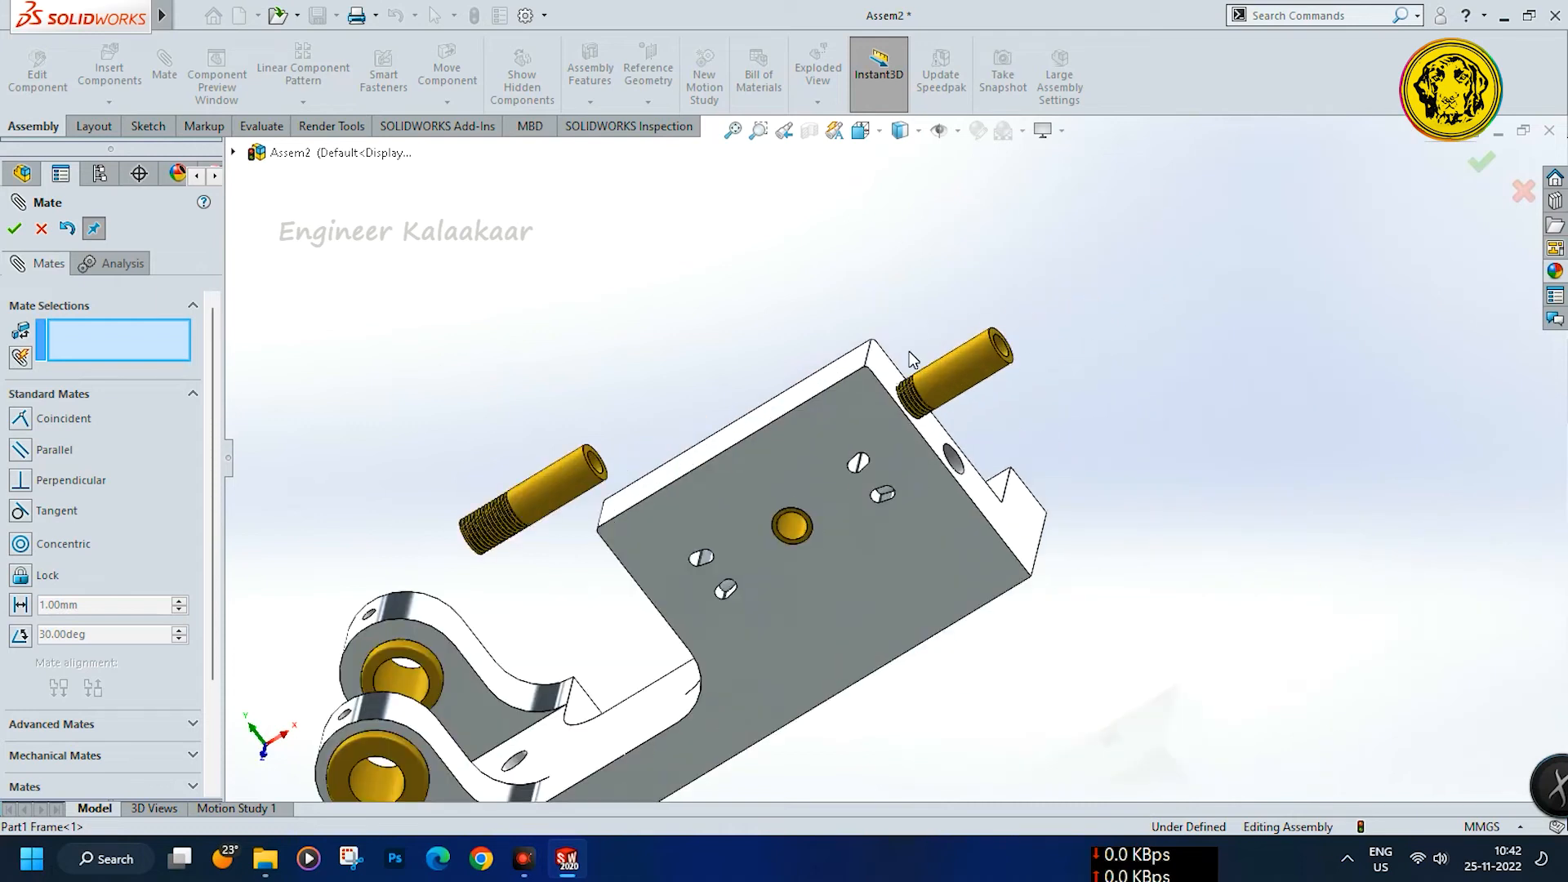
scroll(947, 343, "down", 4)
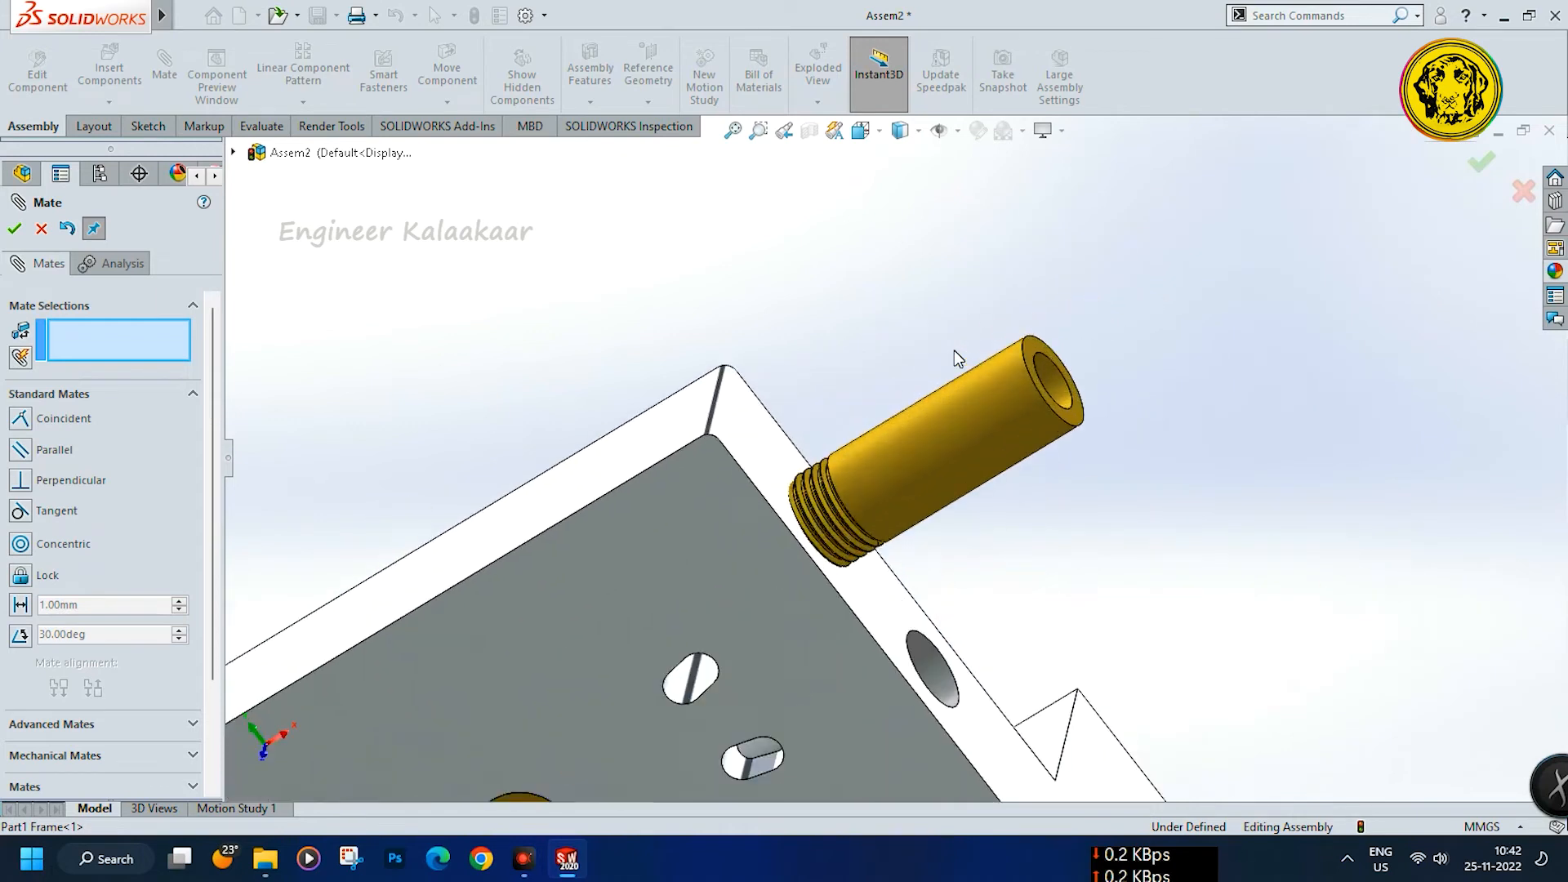
scroll(954, 351, "up", 3)
left_click_drag(400, 605, 1047, 483)
Add a concentric mate between the second Part16's outer cylindrical face and the frame's empty lower end hole, and slide the part outward
scroll(1022, 508, "down", 2)
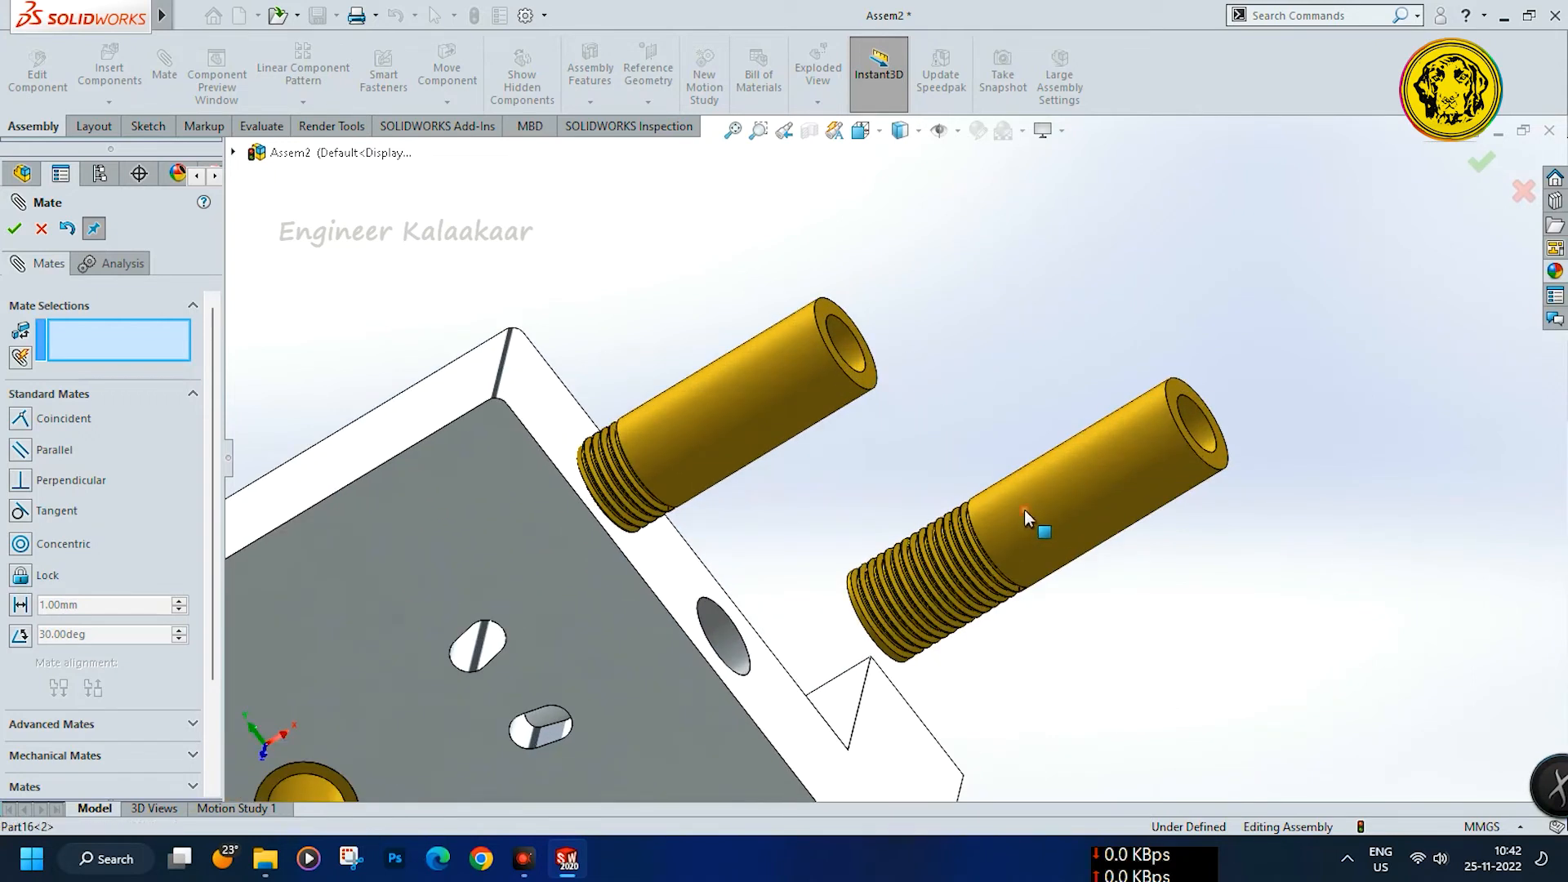
left_click(1024, 510)
left_click(719, 636)
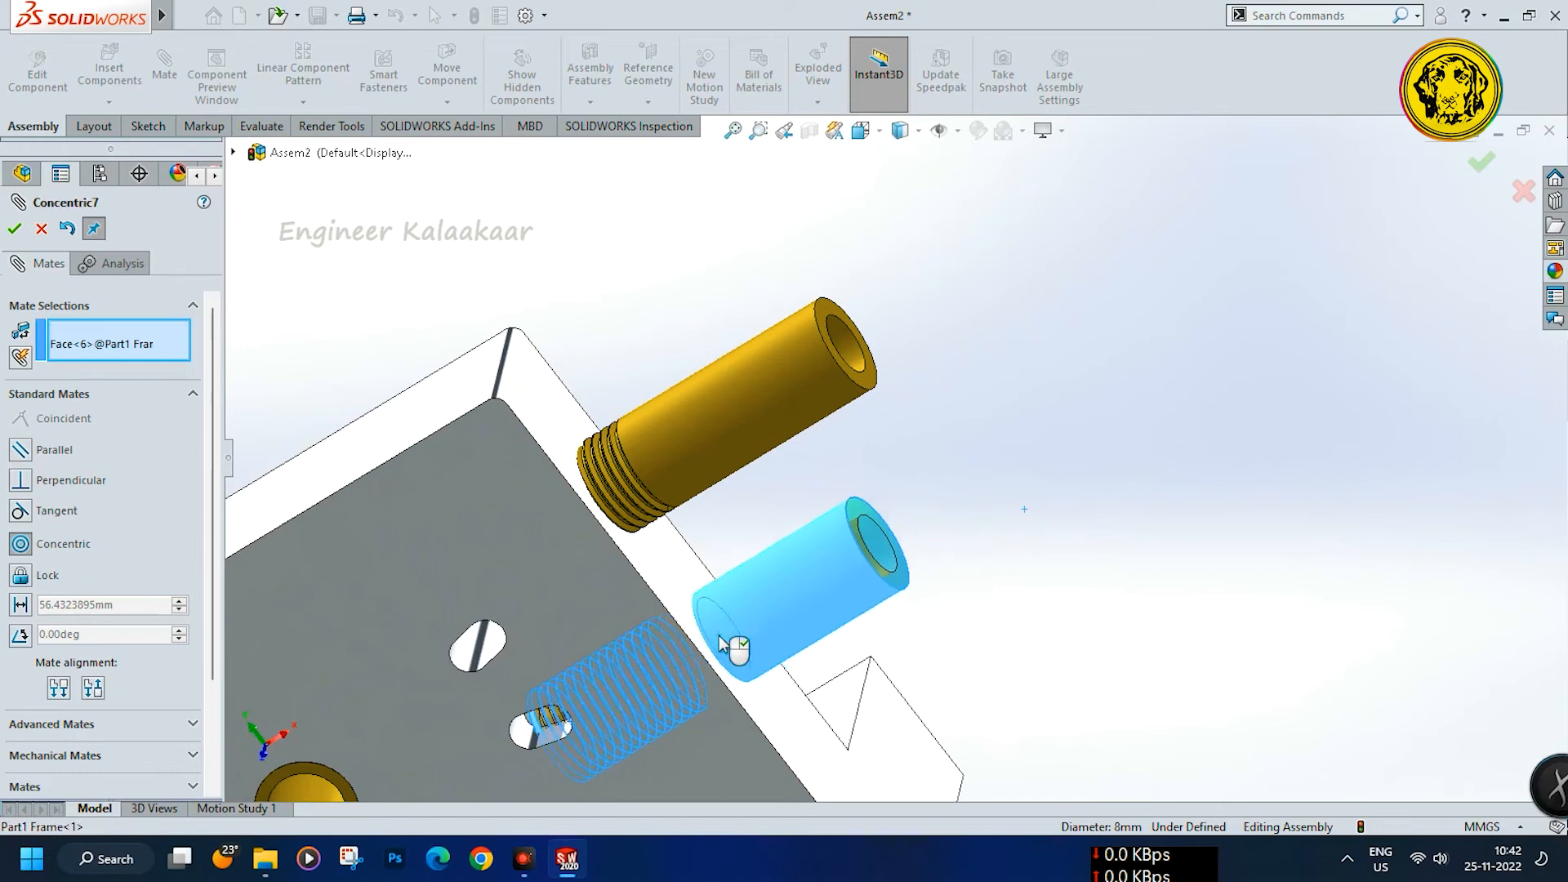
left_click(15, 229)
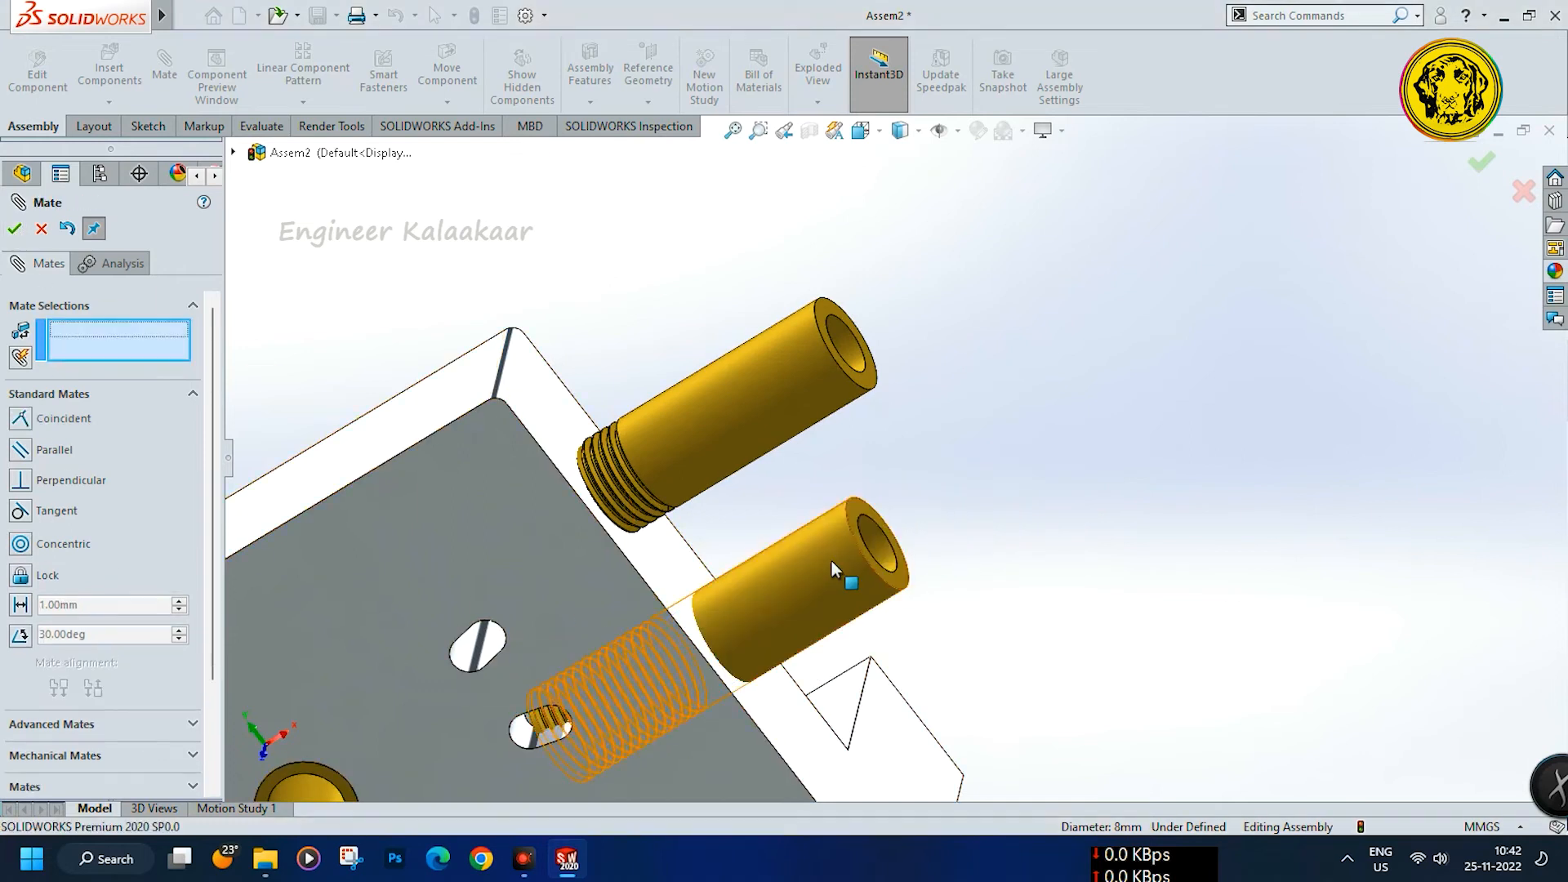
left_click_drag(833, 581, 929, 618)
middle_click_drag(817, 662, 775, 659)
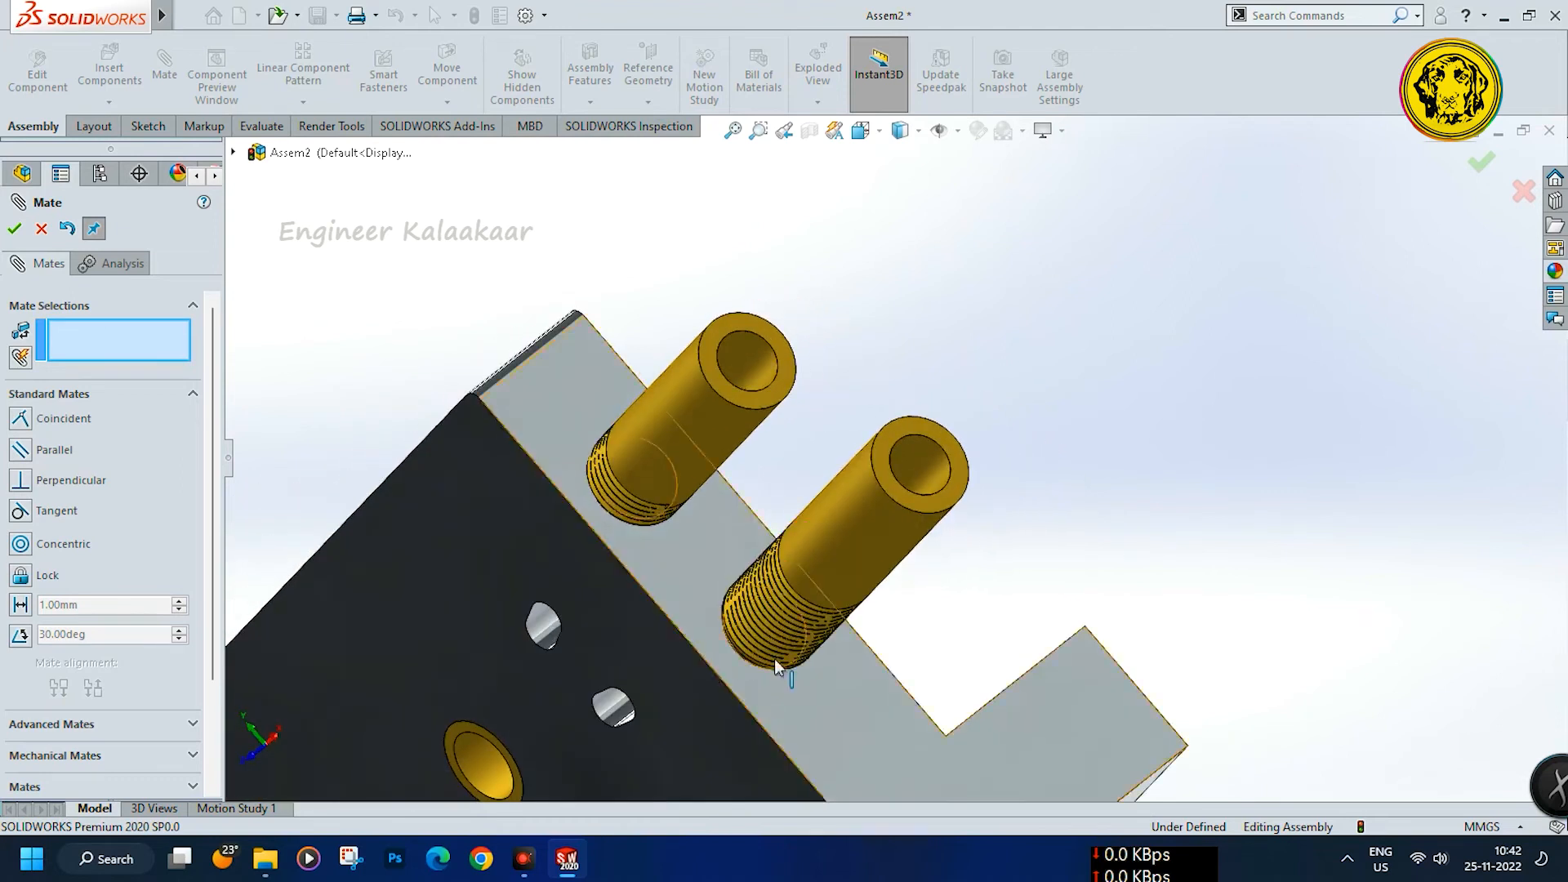
left_click(904, 482)
Select the inner circular edge of the frame's lower M8 tapped hole and the outer edge of the second Part16's threaded end for mating
scroll(802, 637, "down", 5)
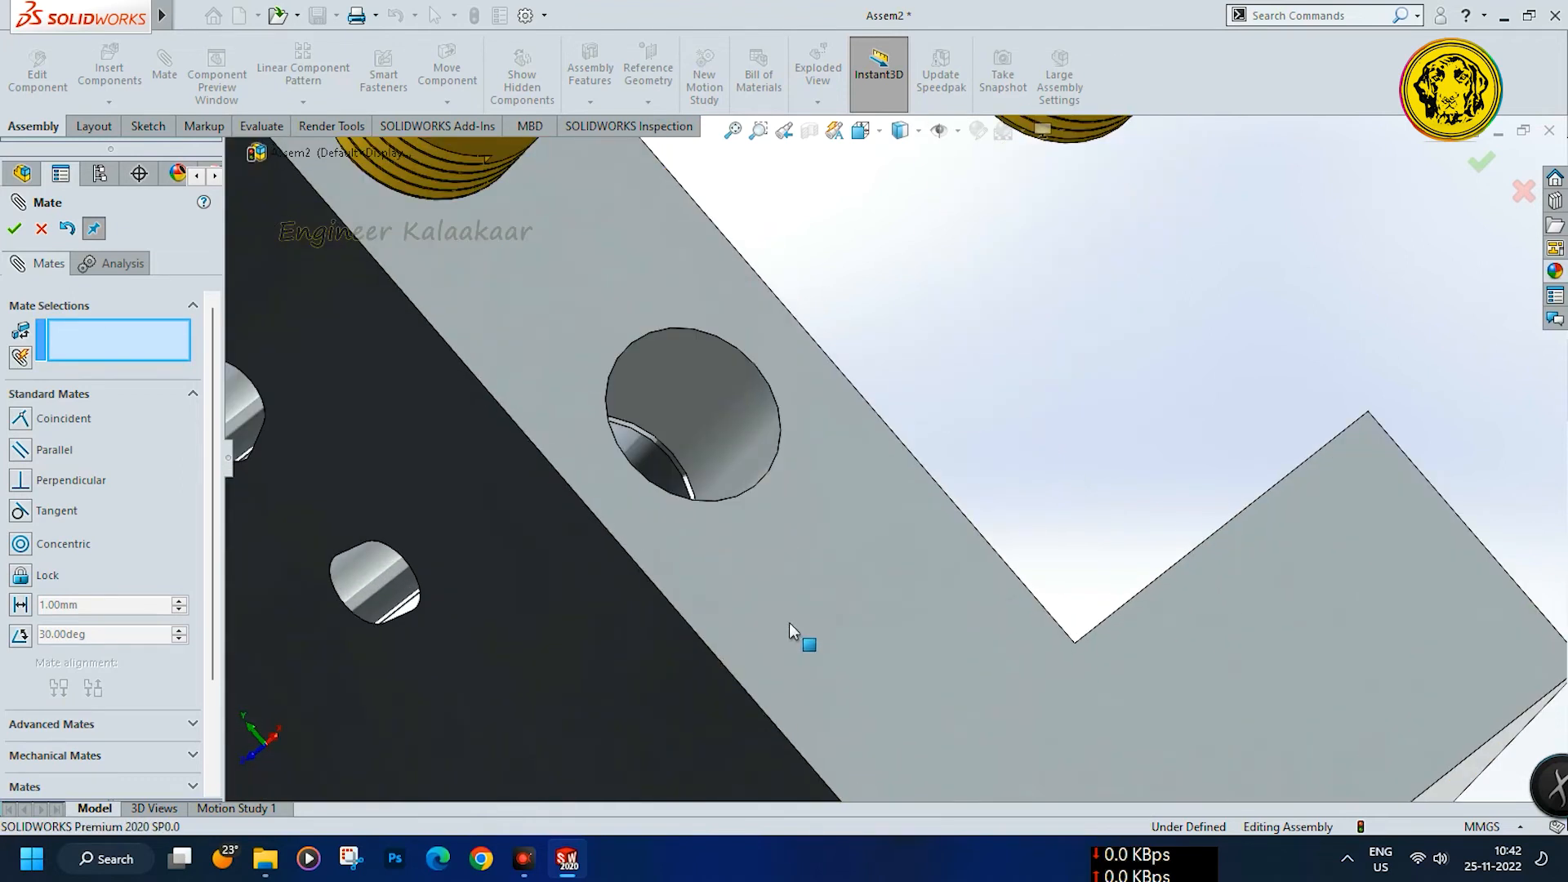
middle_click_drag(781, 595, 753, 547)
scroll(762, 524, "down", 3)
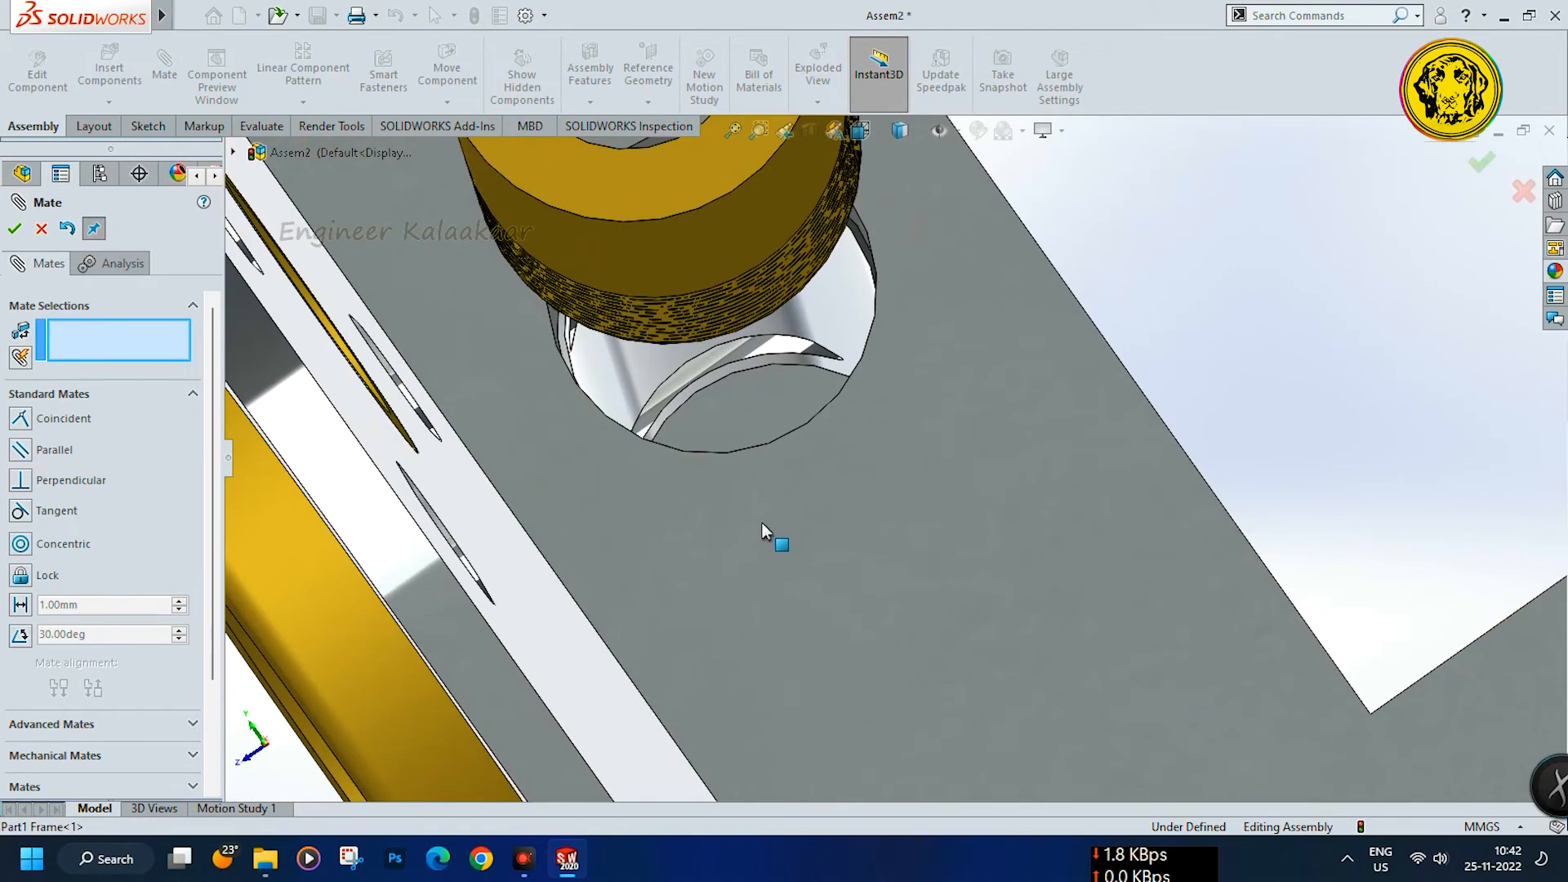
middle_click_drag(759, 474, 806, 402)
scroll(798, 395, "down", 3)
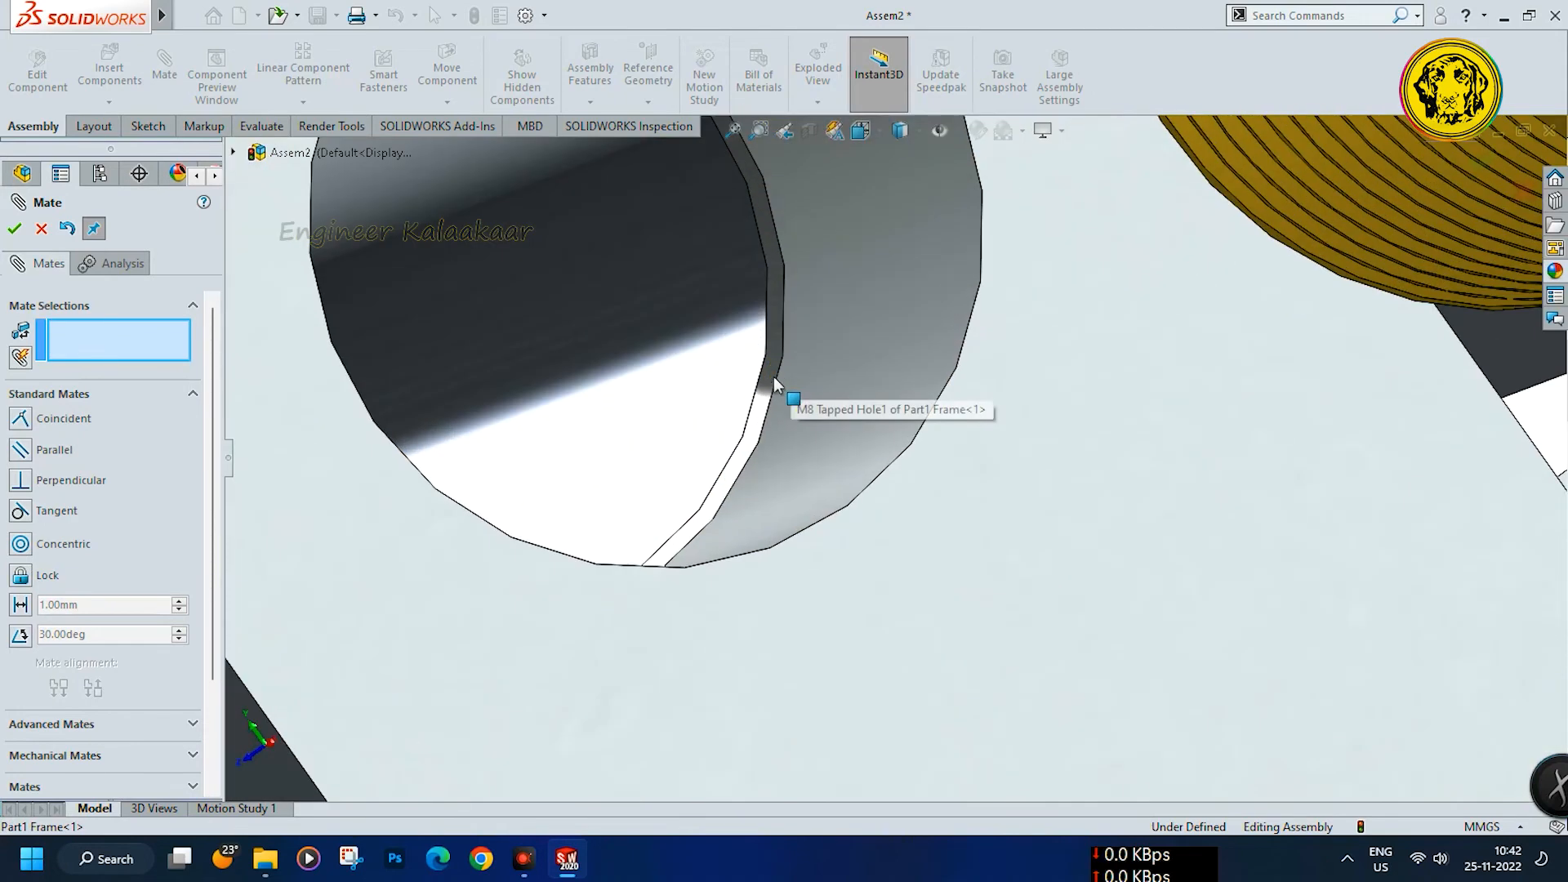
left_click(758, 408)
scroll(776, 433, "up", 8)
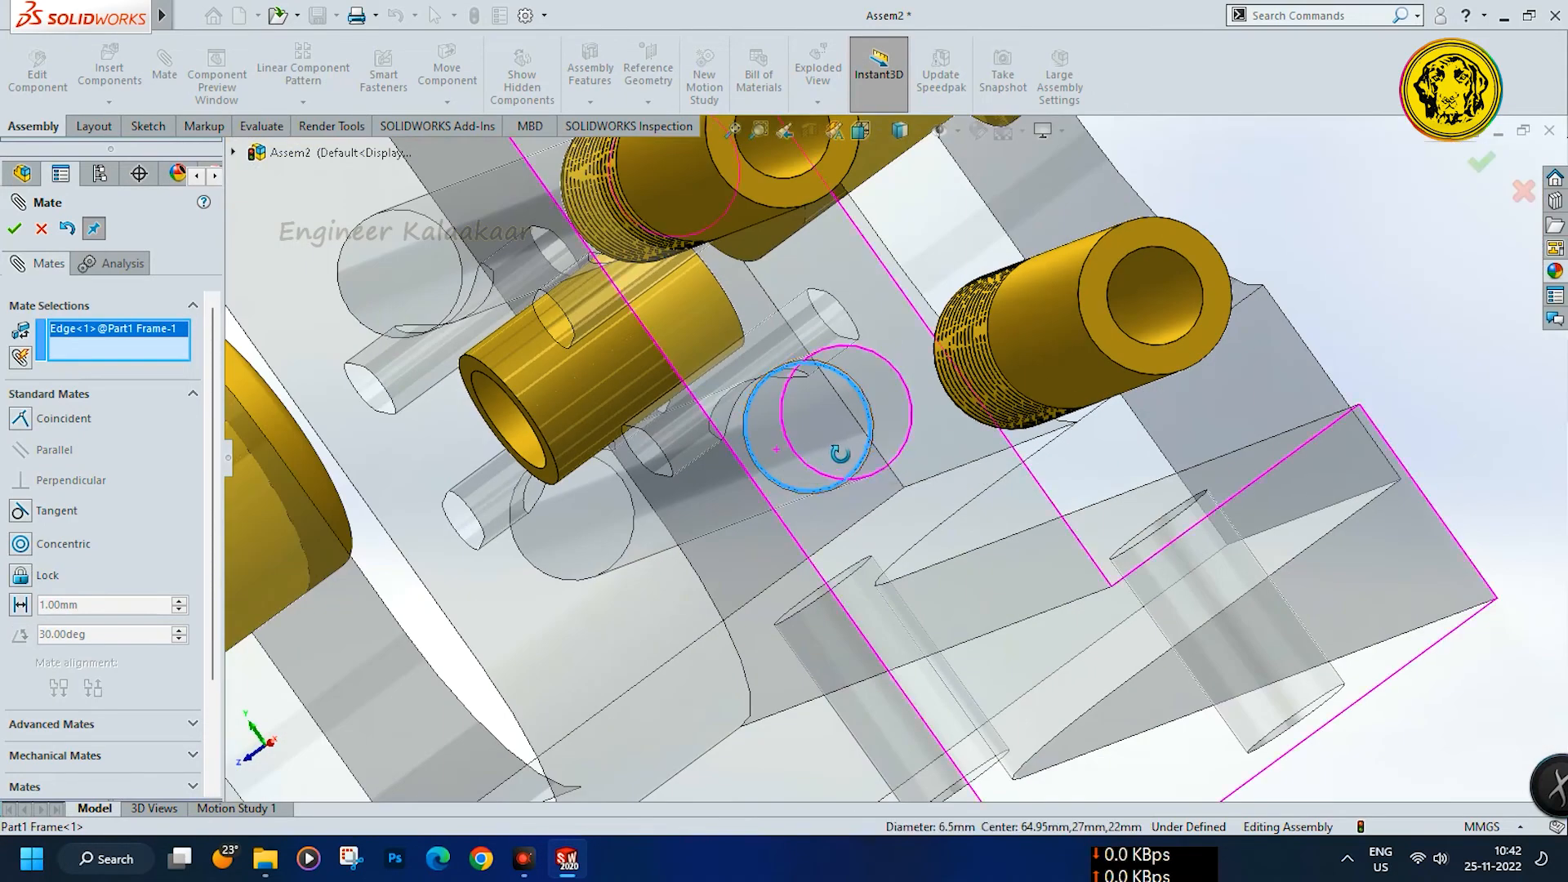
middle_click_drag(839, 454, 1057, 413)
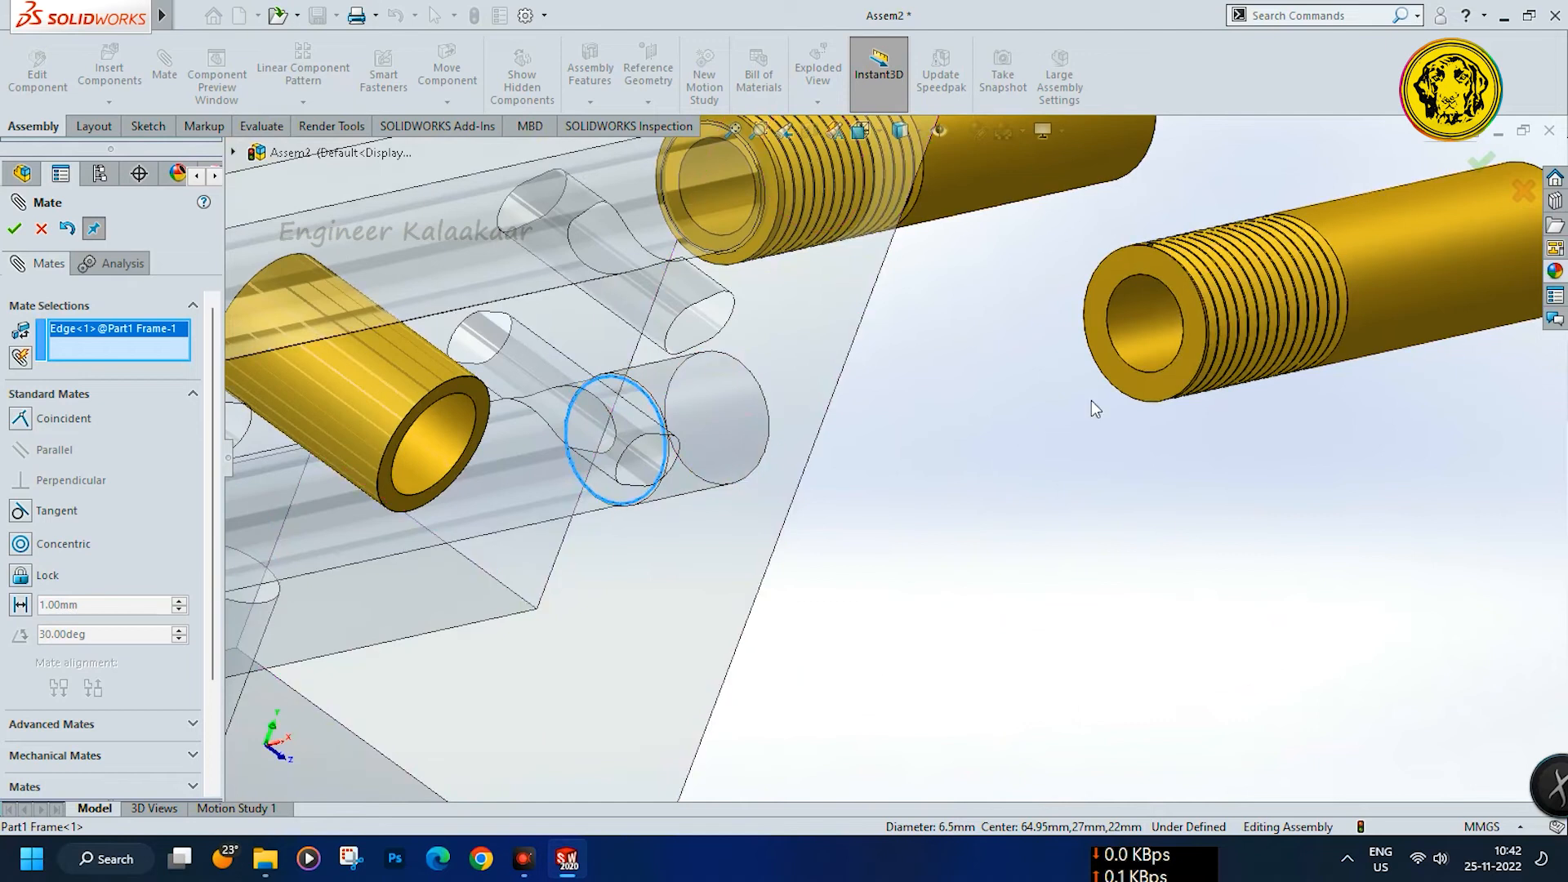
scroll(1136, 405, "down", 5)
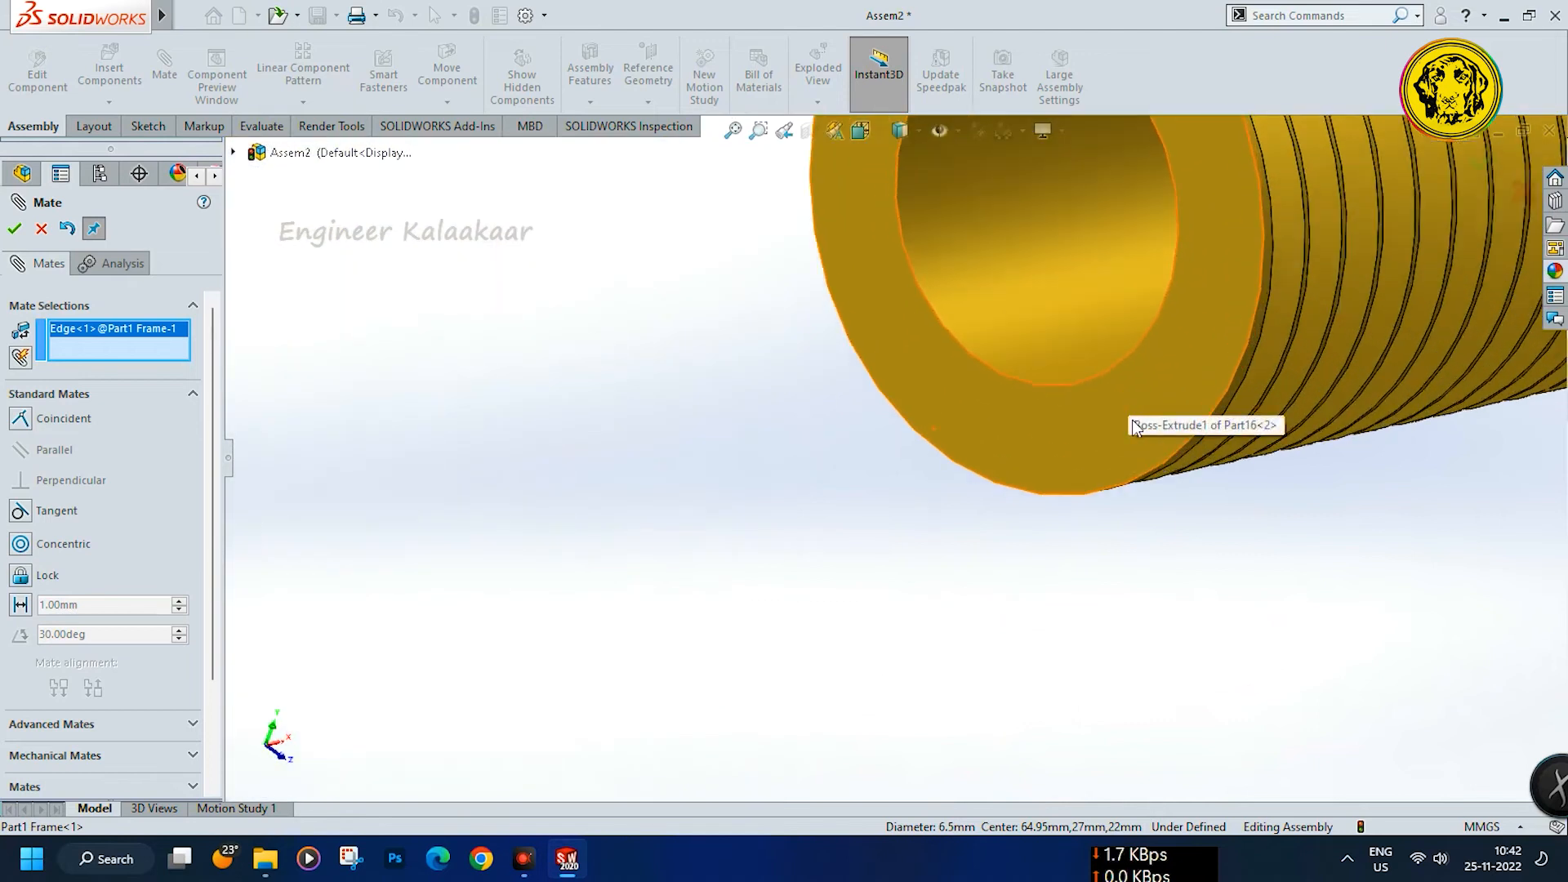
left_click(1158, 469)
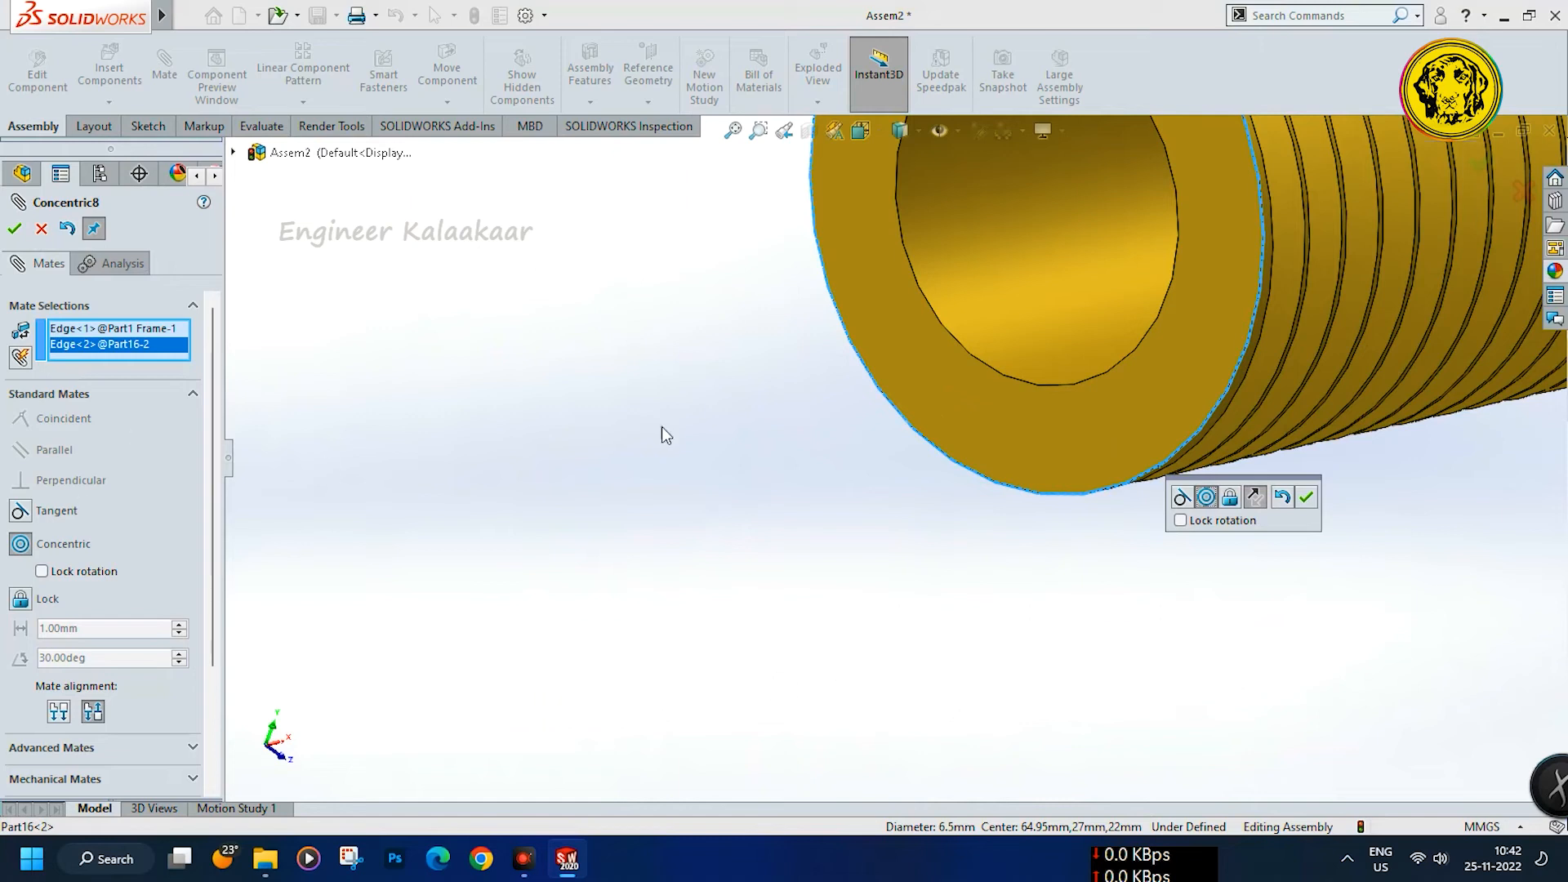
Replace the frame edge in the mate selections with the narrow tapered face inside the lower tapped hole
scroll(843, 373, "up", 7)
middle_click(735, 371)
middle_click_drag(792, 375, 629, 405)
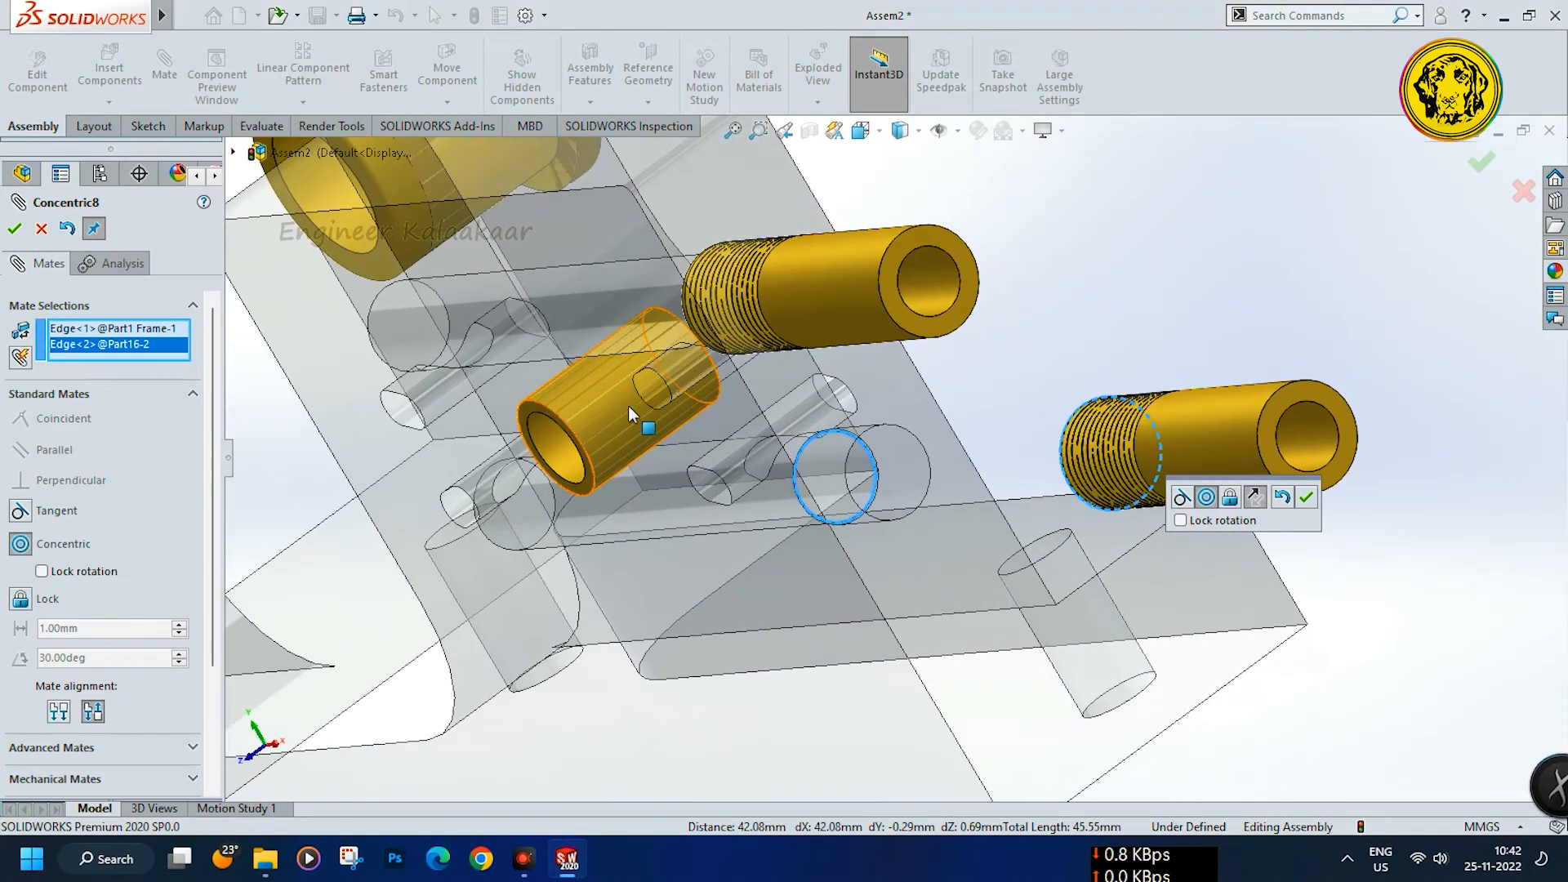
left_click(155, 327)
key("Delete")
scroll(939, 503, "down", 6)
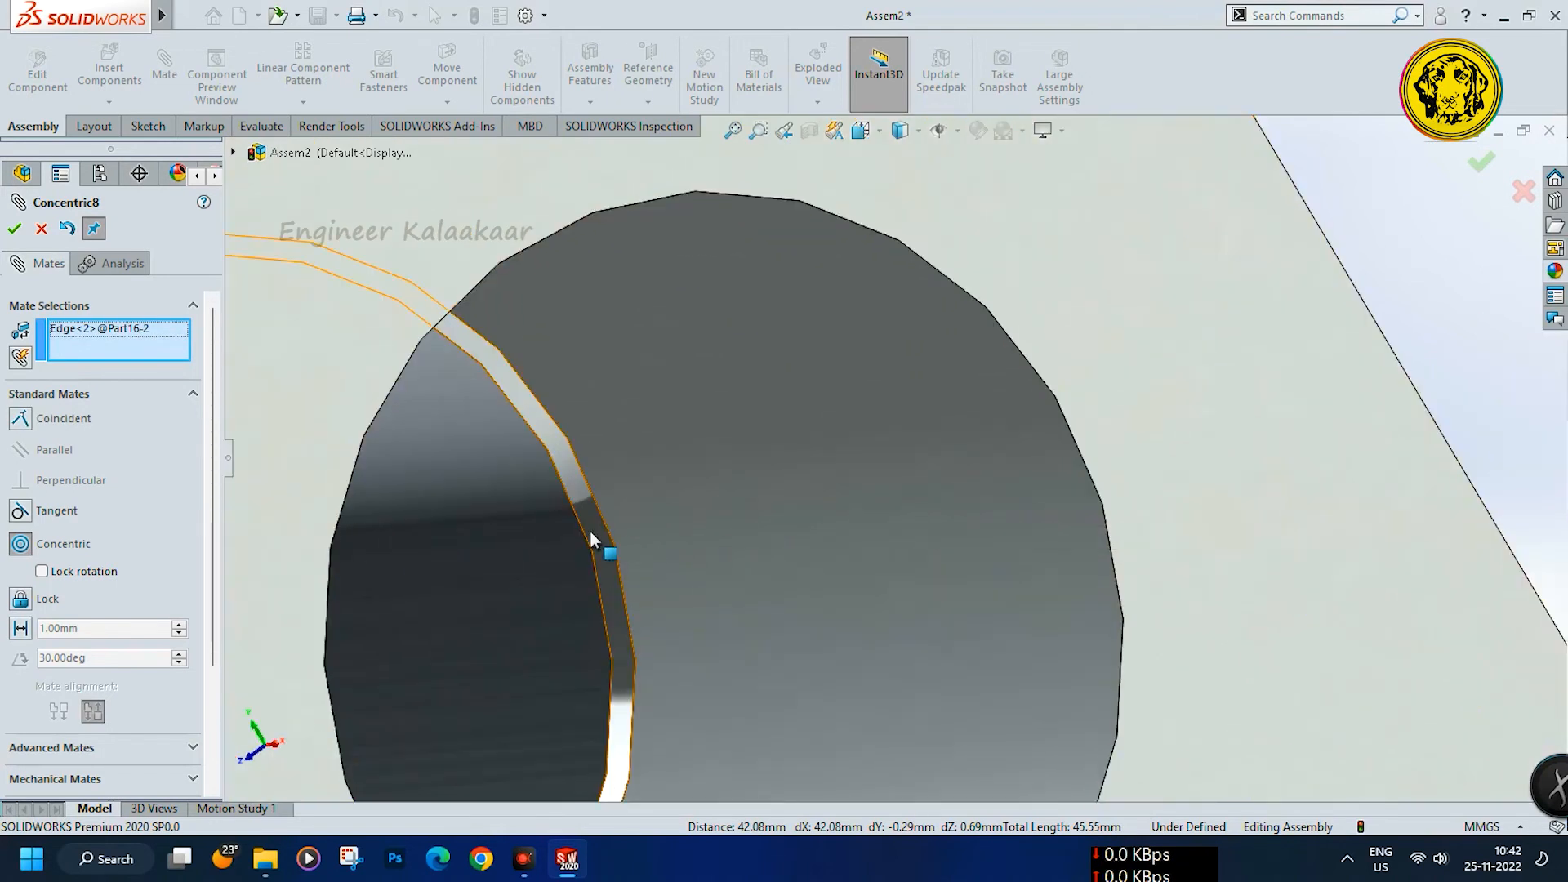
left_click(590, 531)
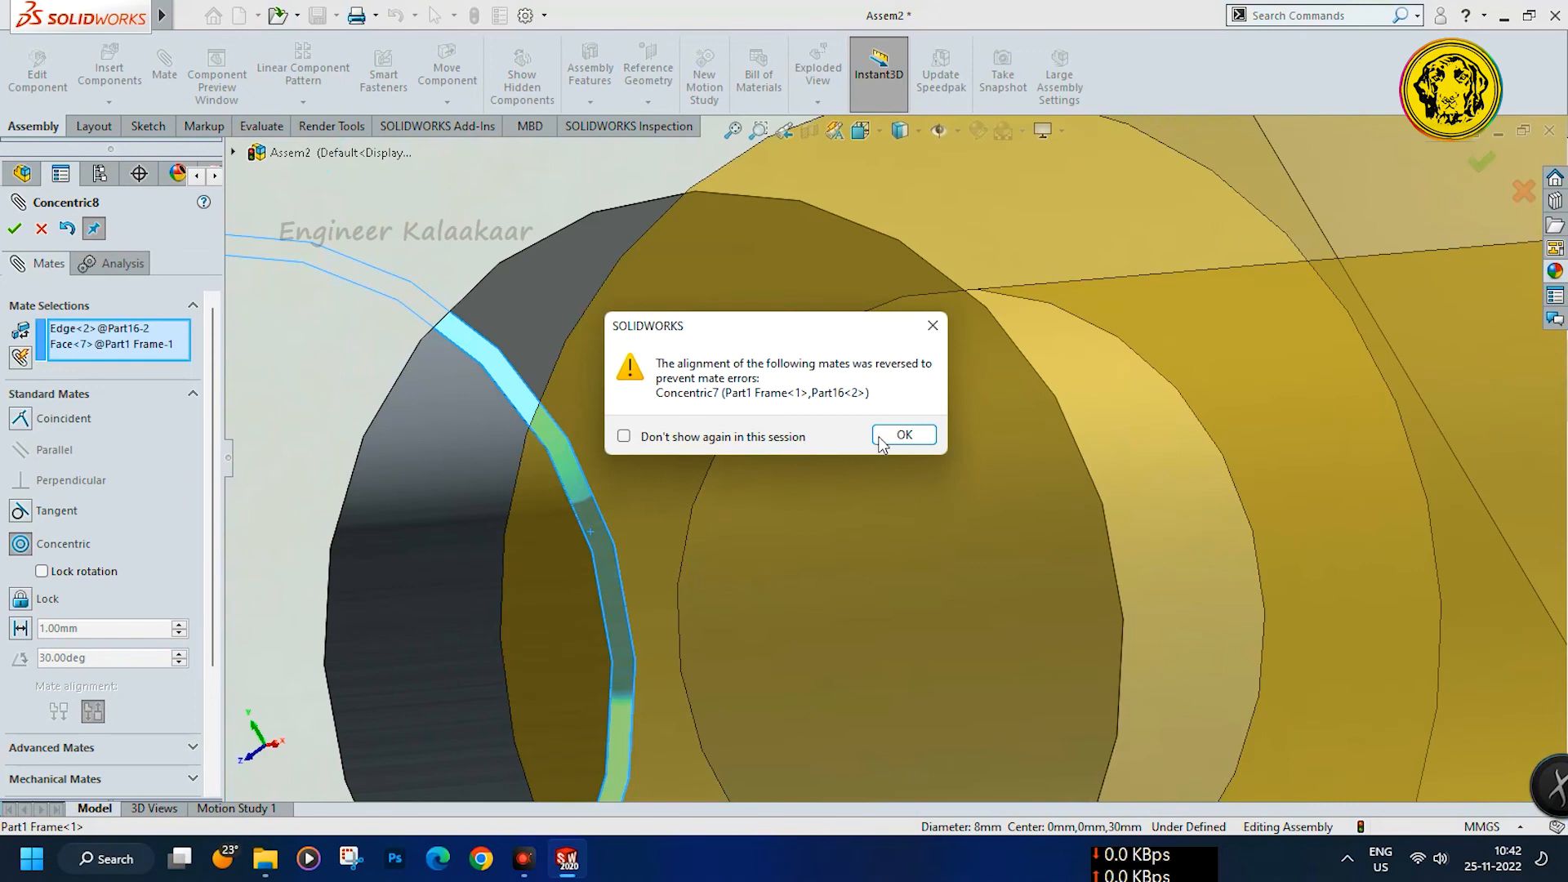
Flip the mate alignment, apply a coincident mate between Part16's threaded-end edge and the tapered hole face, and close the Mate command
left_click(881, 442)
scroll(907, 441, "up", 6)
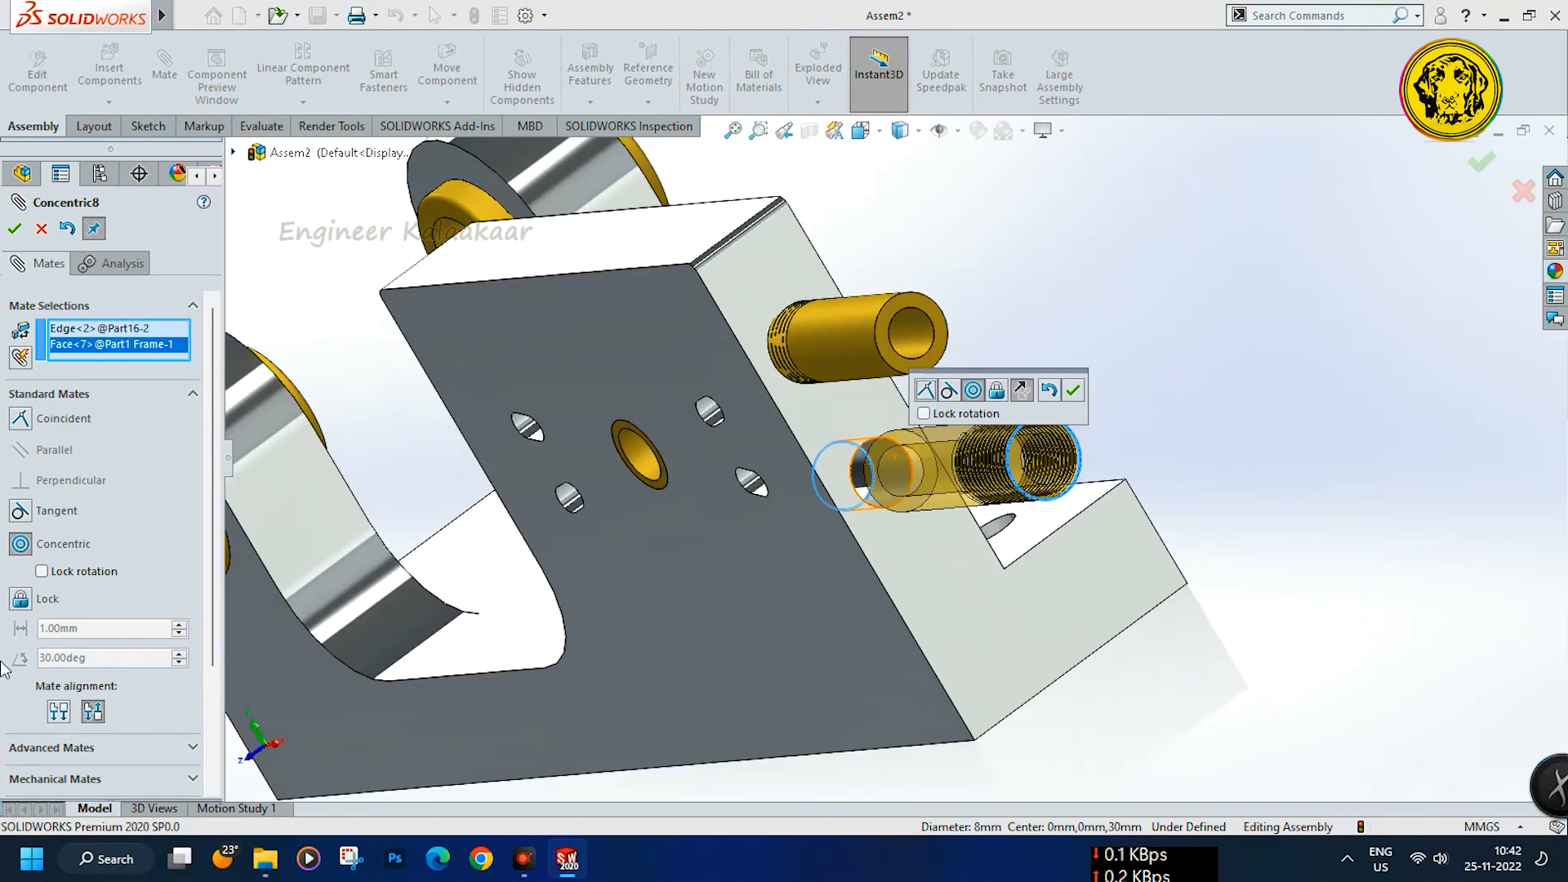
left_click(72, 712)
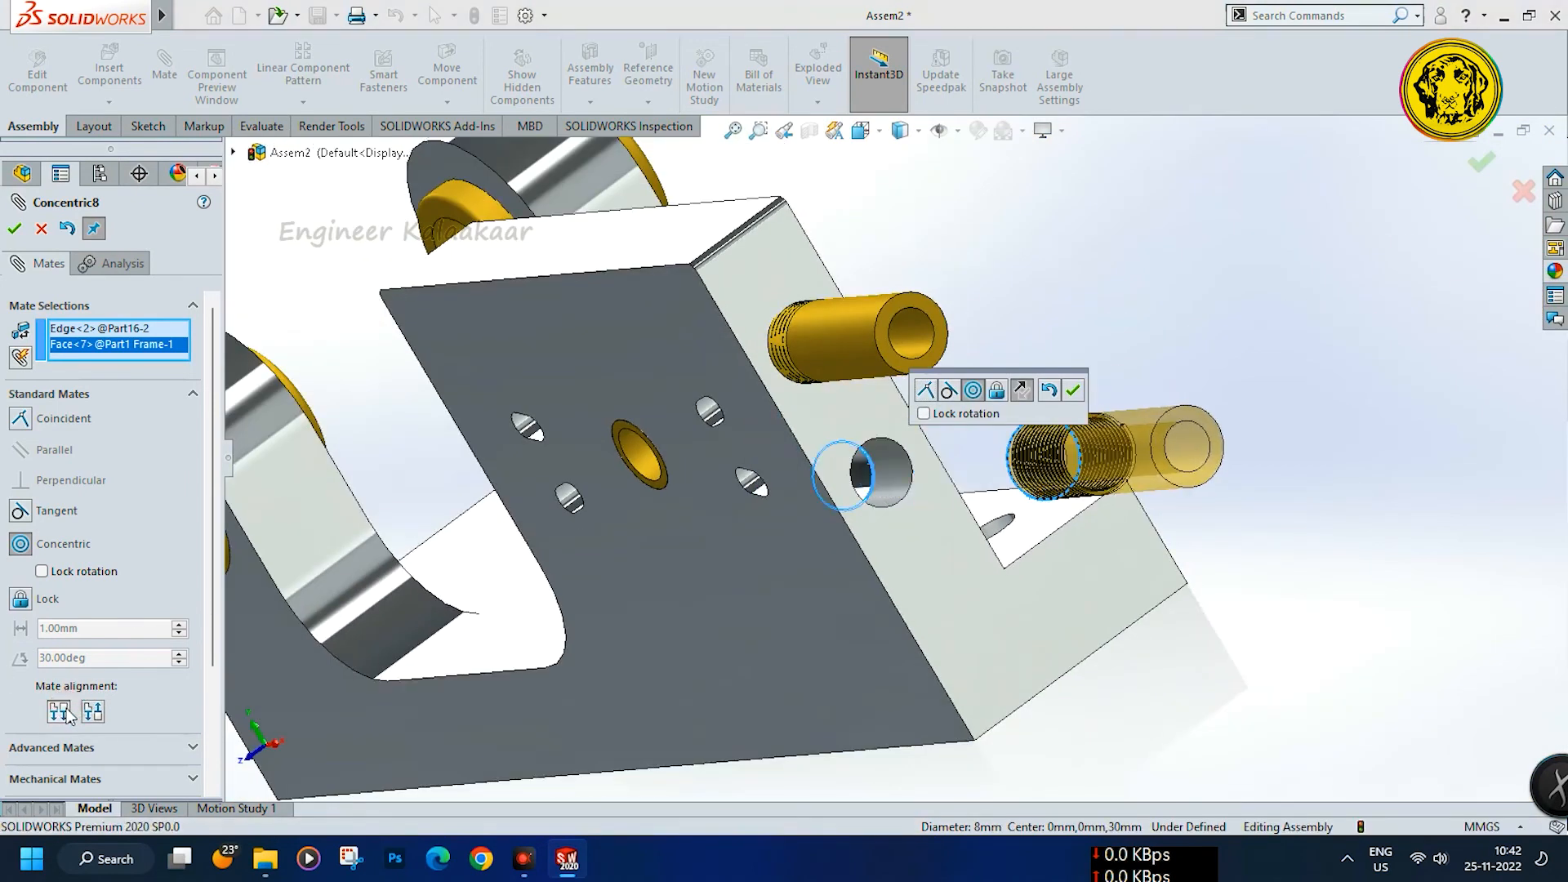
left_click(904, 443)
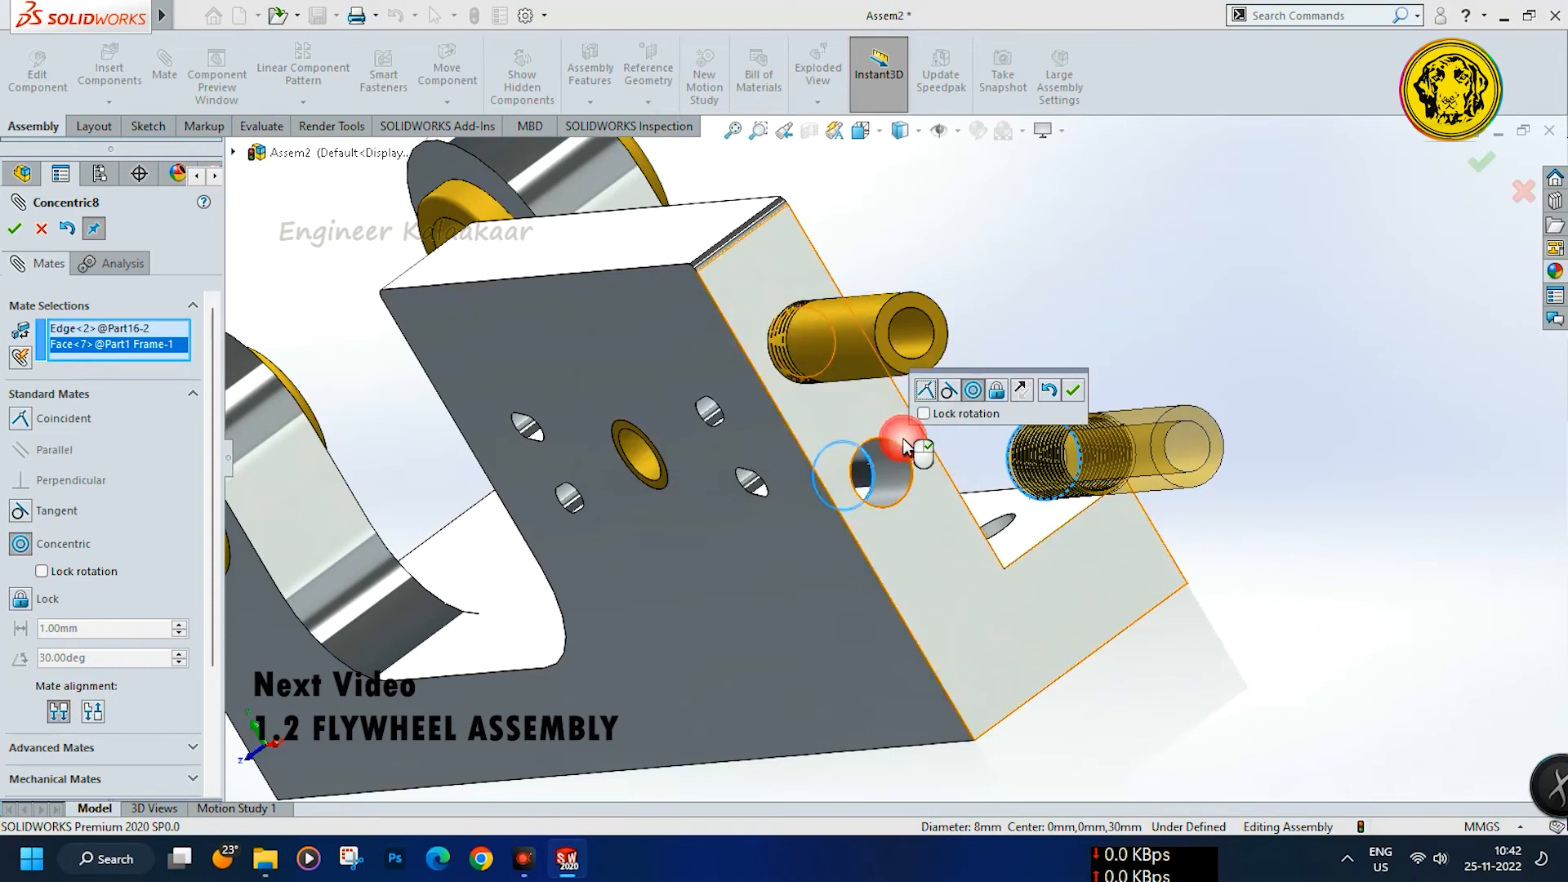
left_click(52, 423)
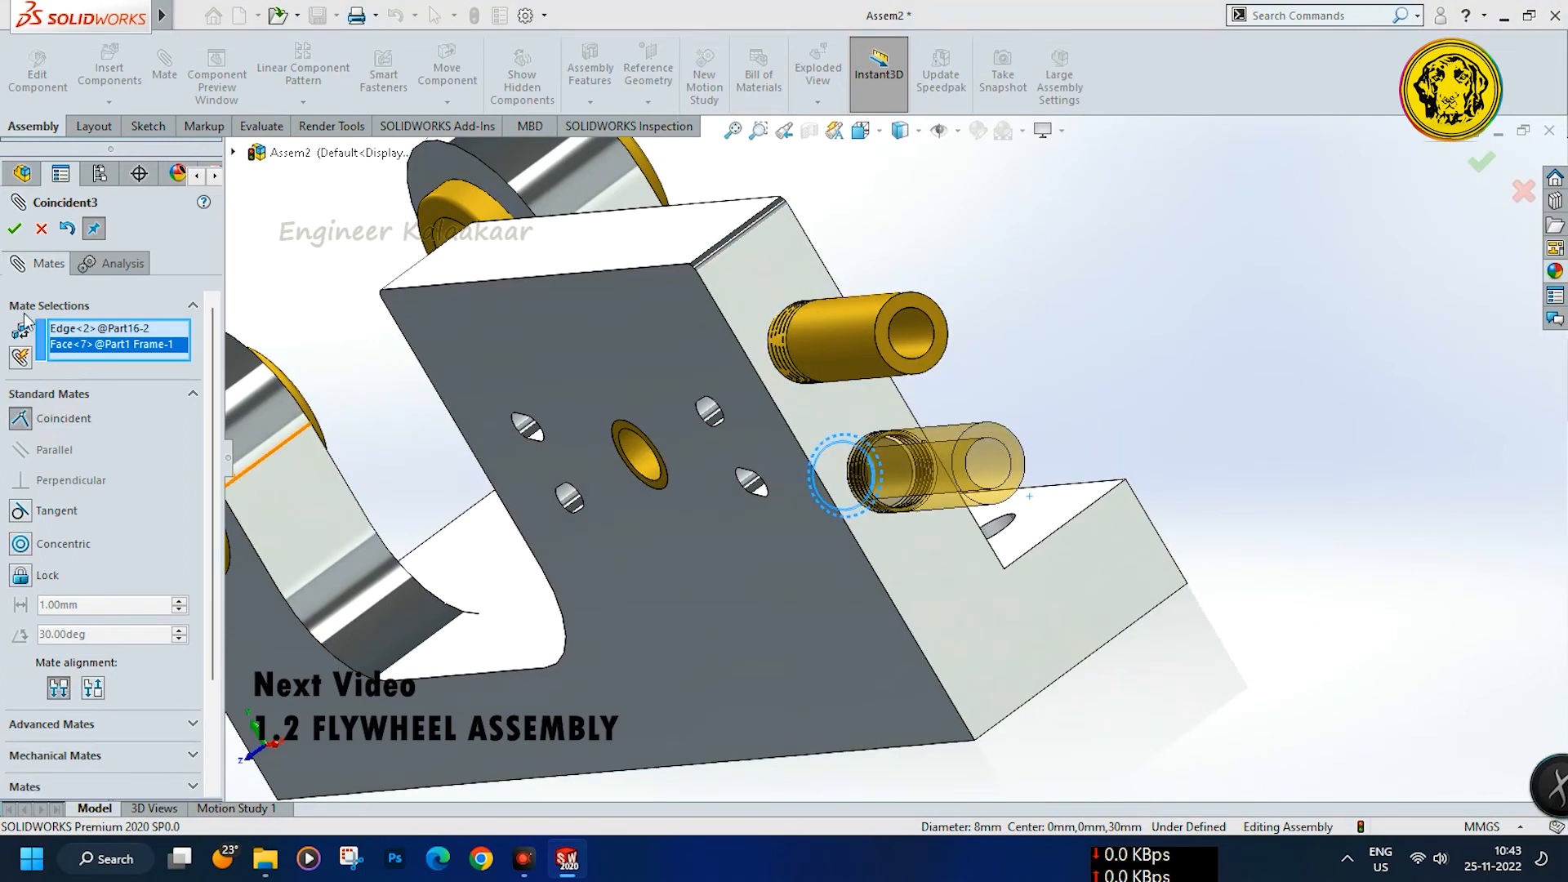
left_click(14, 229)
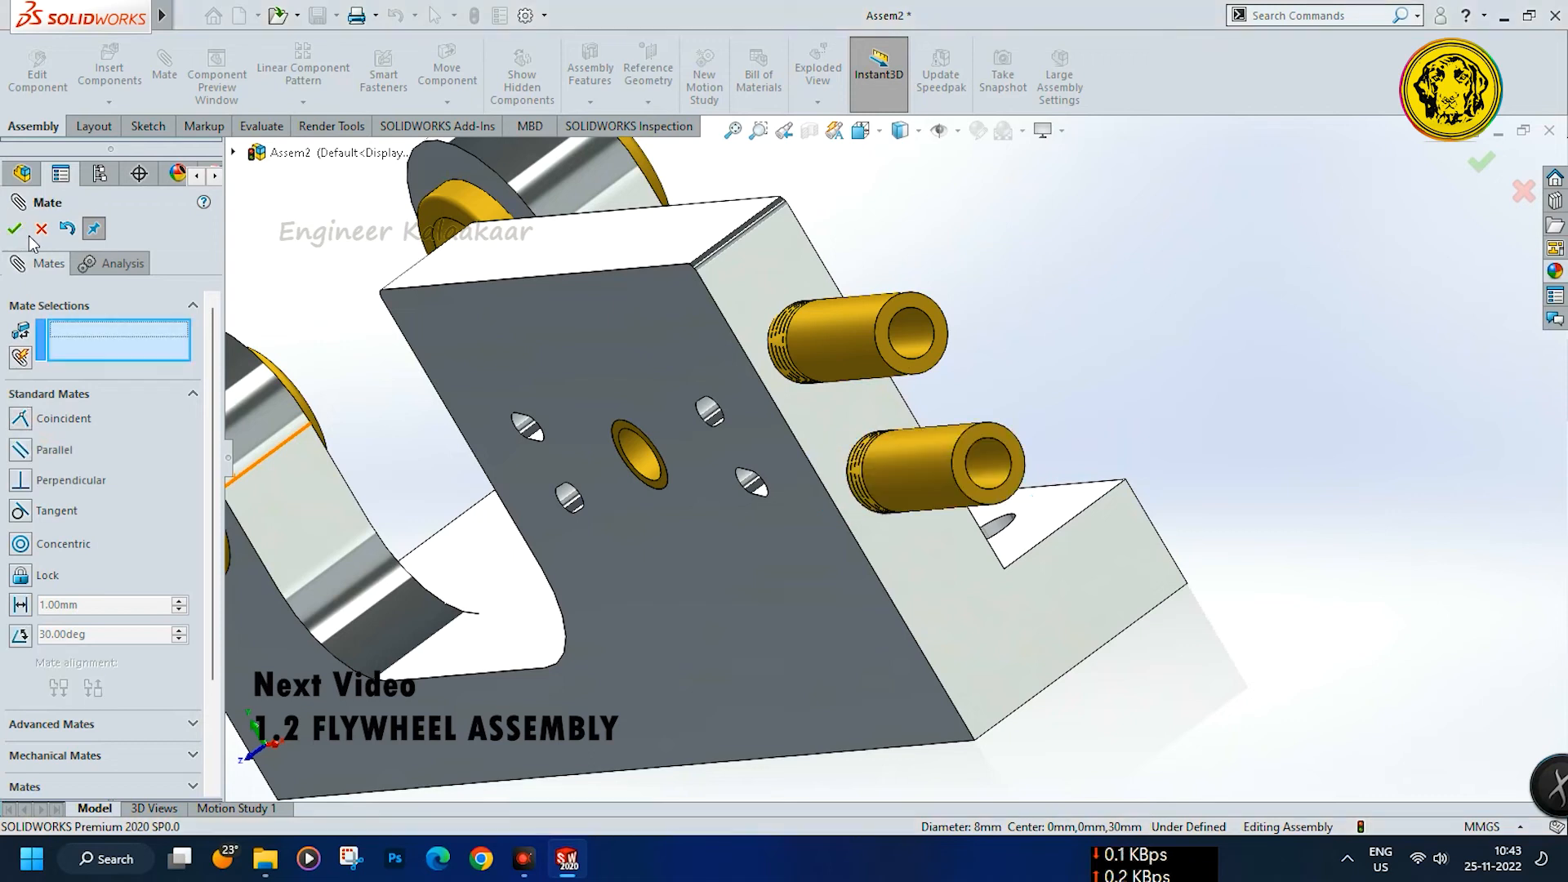
middle_click_drag(1070, 391, 980, 418)
scroll(981, 419, "down", 3)
middle_click_drag(1146, 387, 1168, 349)
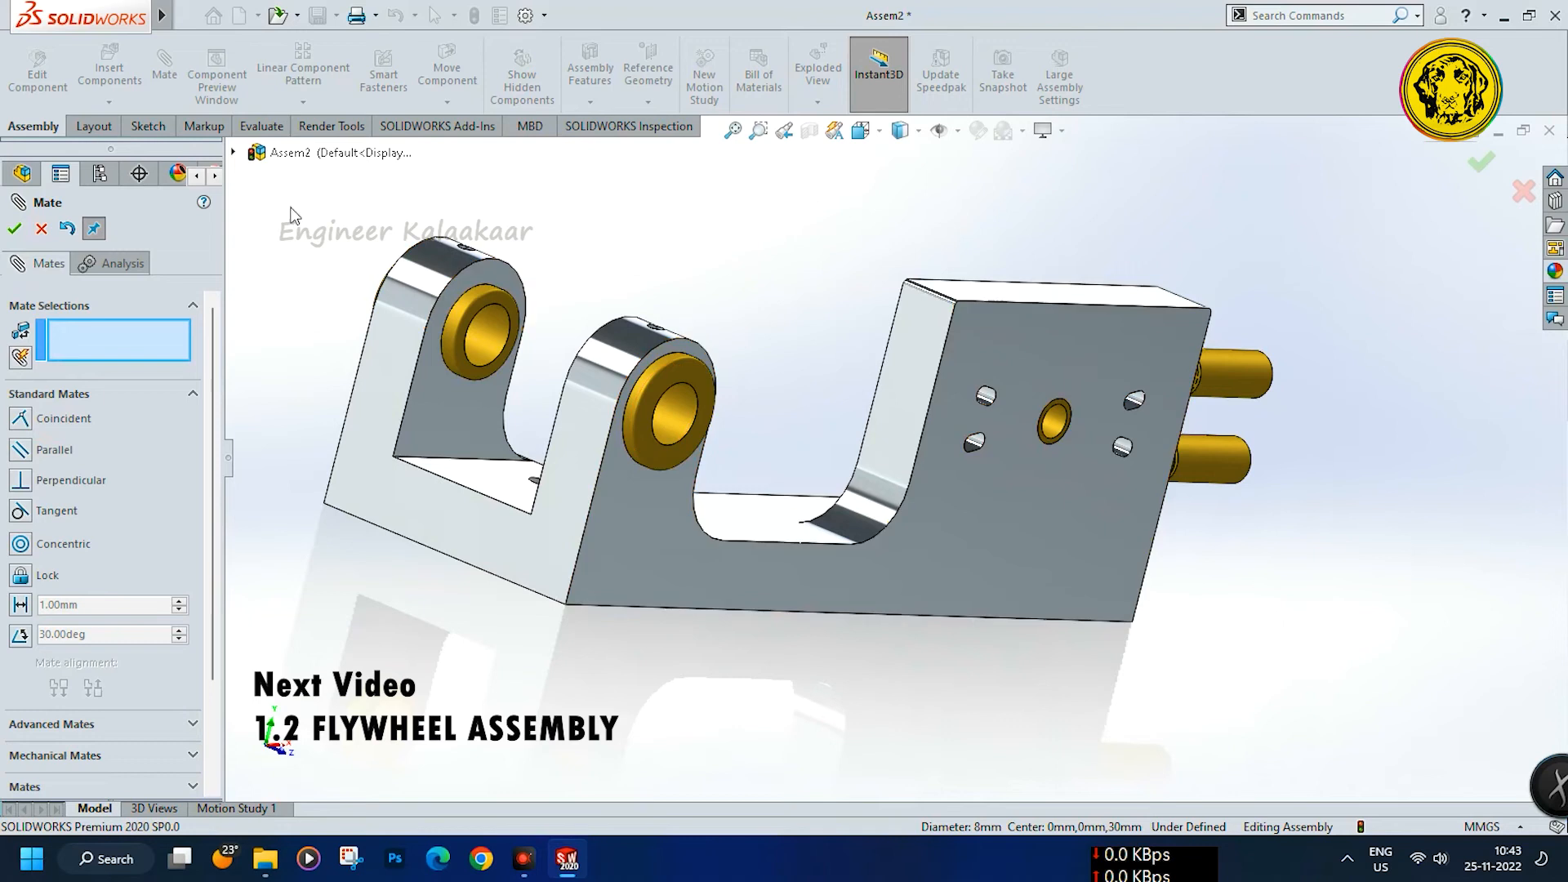
left_click(41, 228)
Examine the assembled base frame from several sides and in the isometric view
scroll(846, 361, "up", 2)
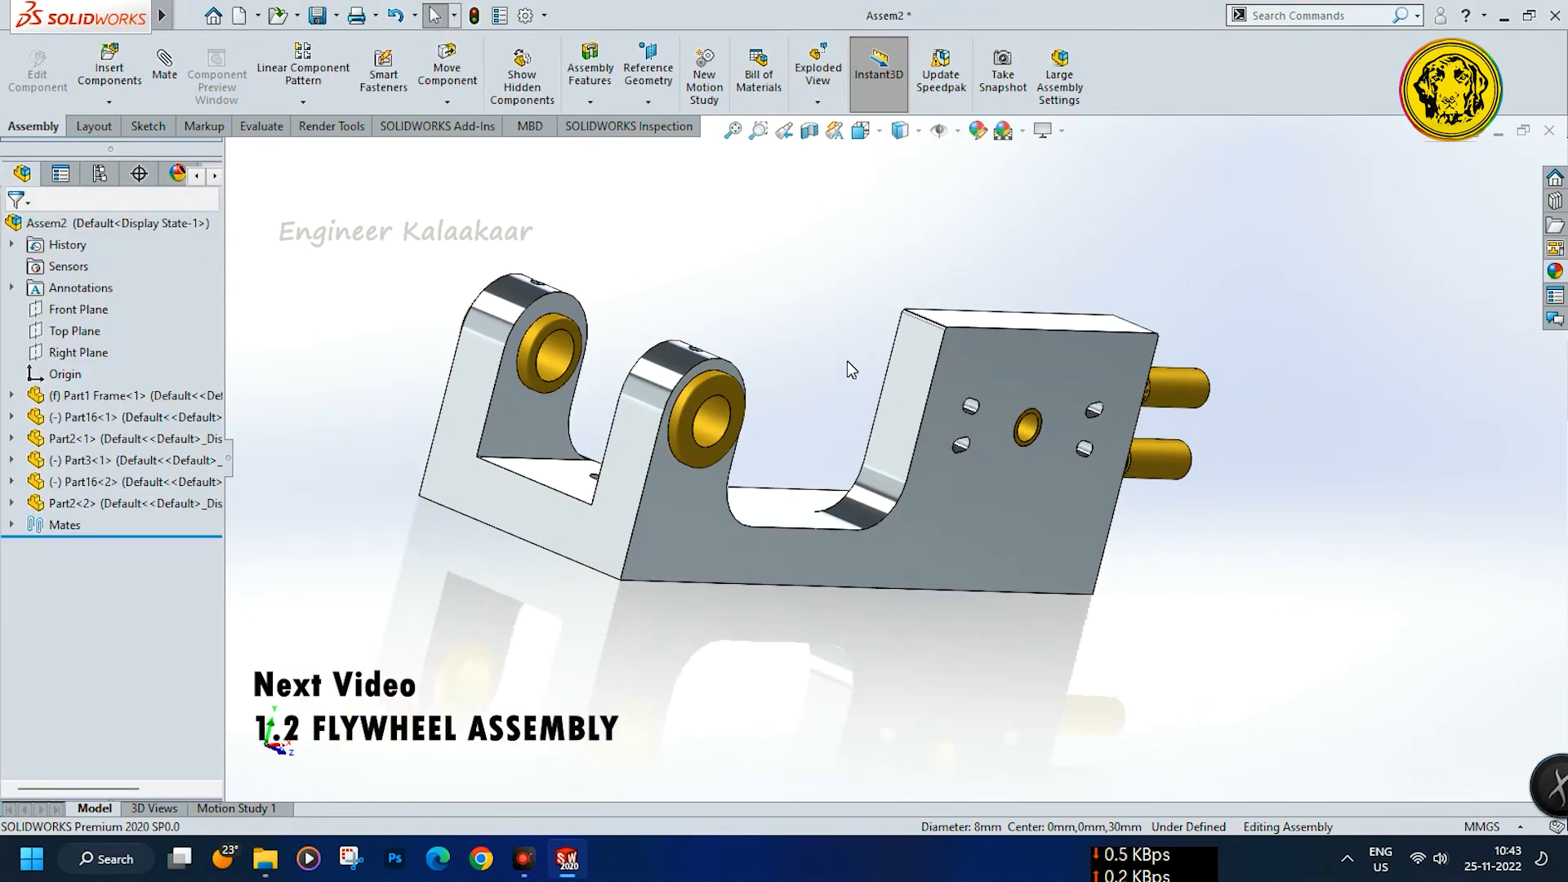
key("ctrl+3")
key("ctrl+7")
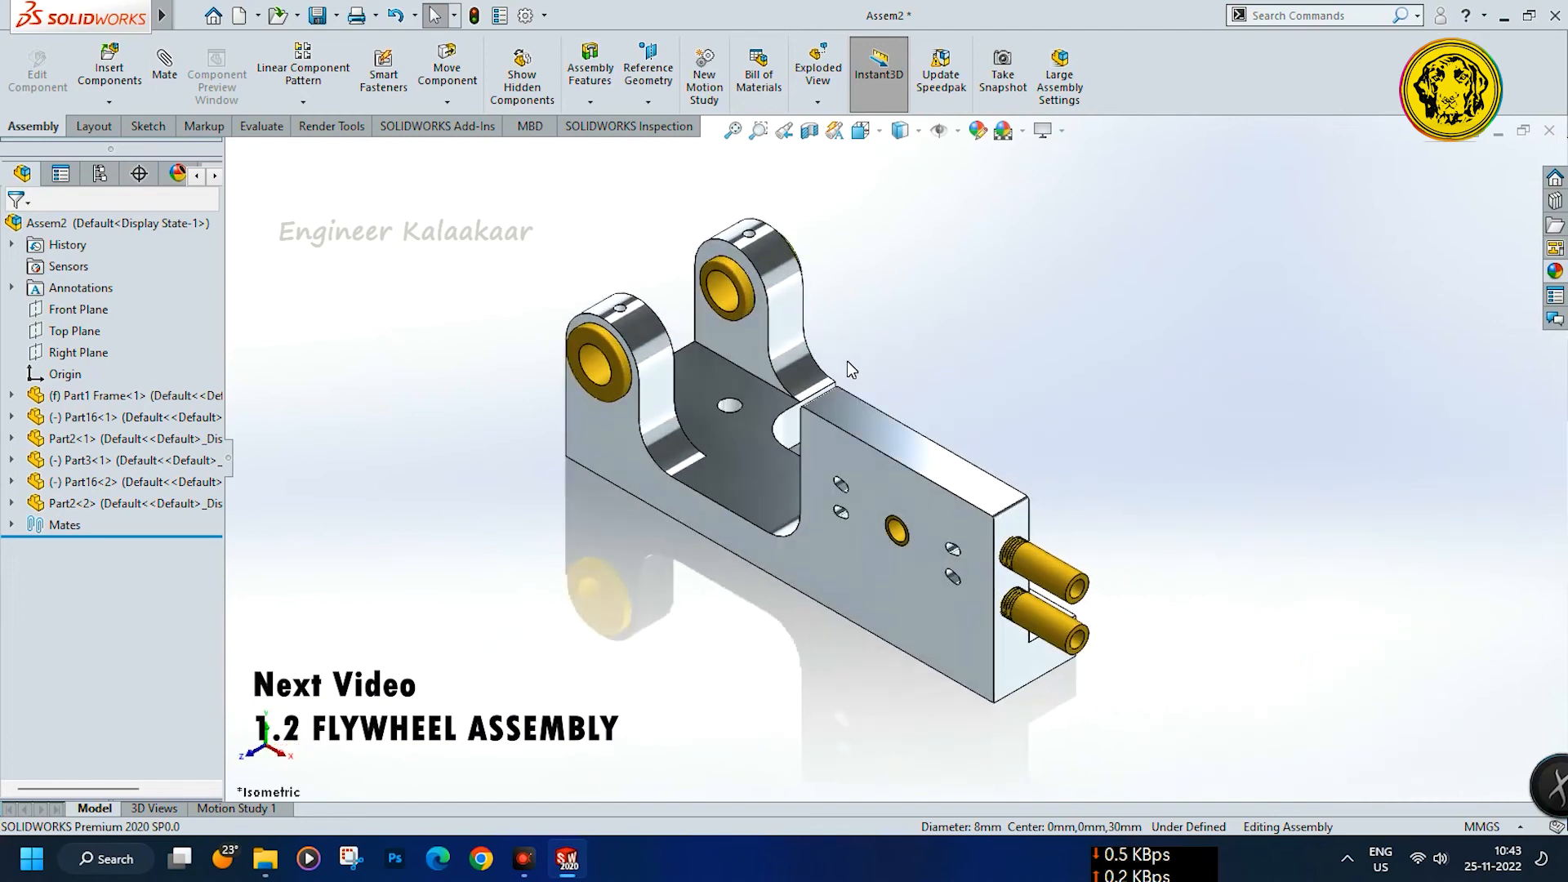
scroll(984, 385, "up", 4)
middle_click_drag(984, 385, 1096, 643)
scroll(1064, 572, "down", 5)
middle_click_drag(1065, 572, 913, 563)
key("ctrl+7")
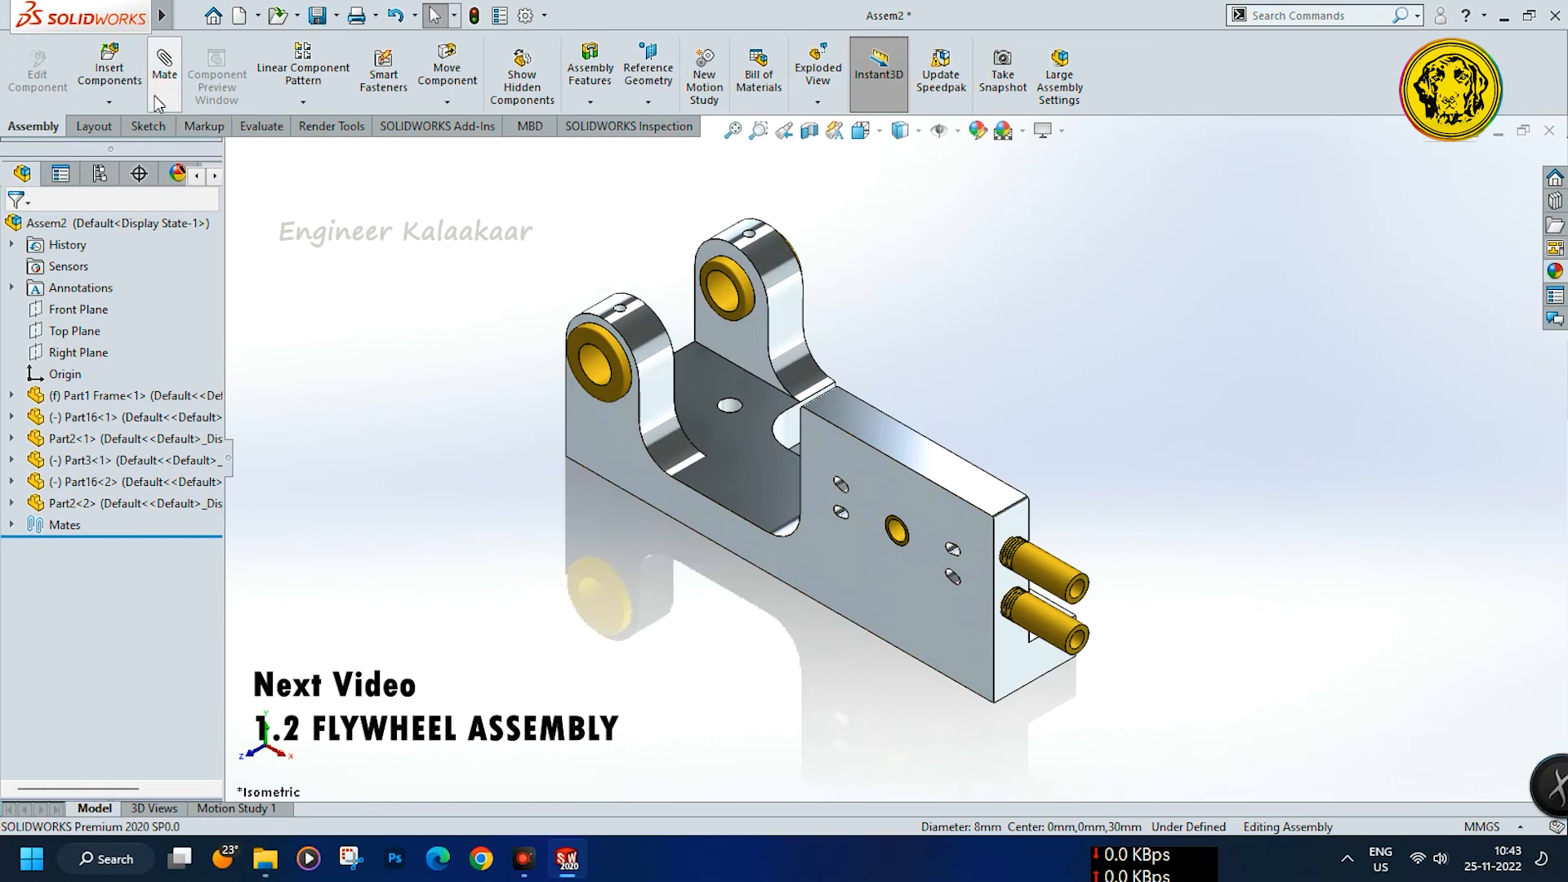
Save the assembly and its modified part under the file name "Sa 101" in the Single osciliting engine folder
left_click(324, 22)
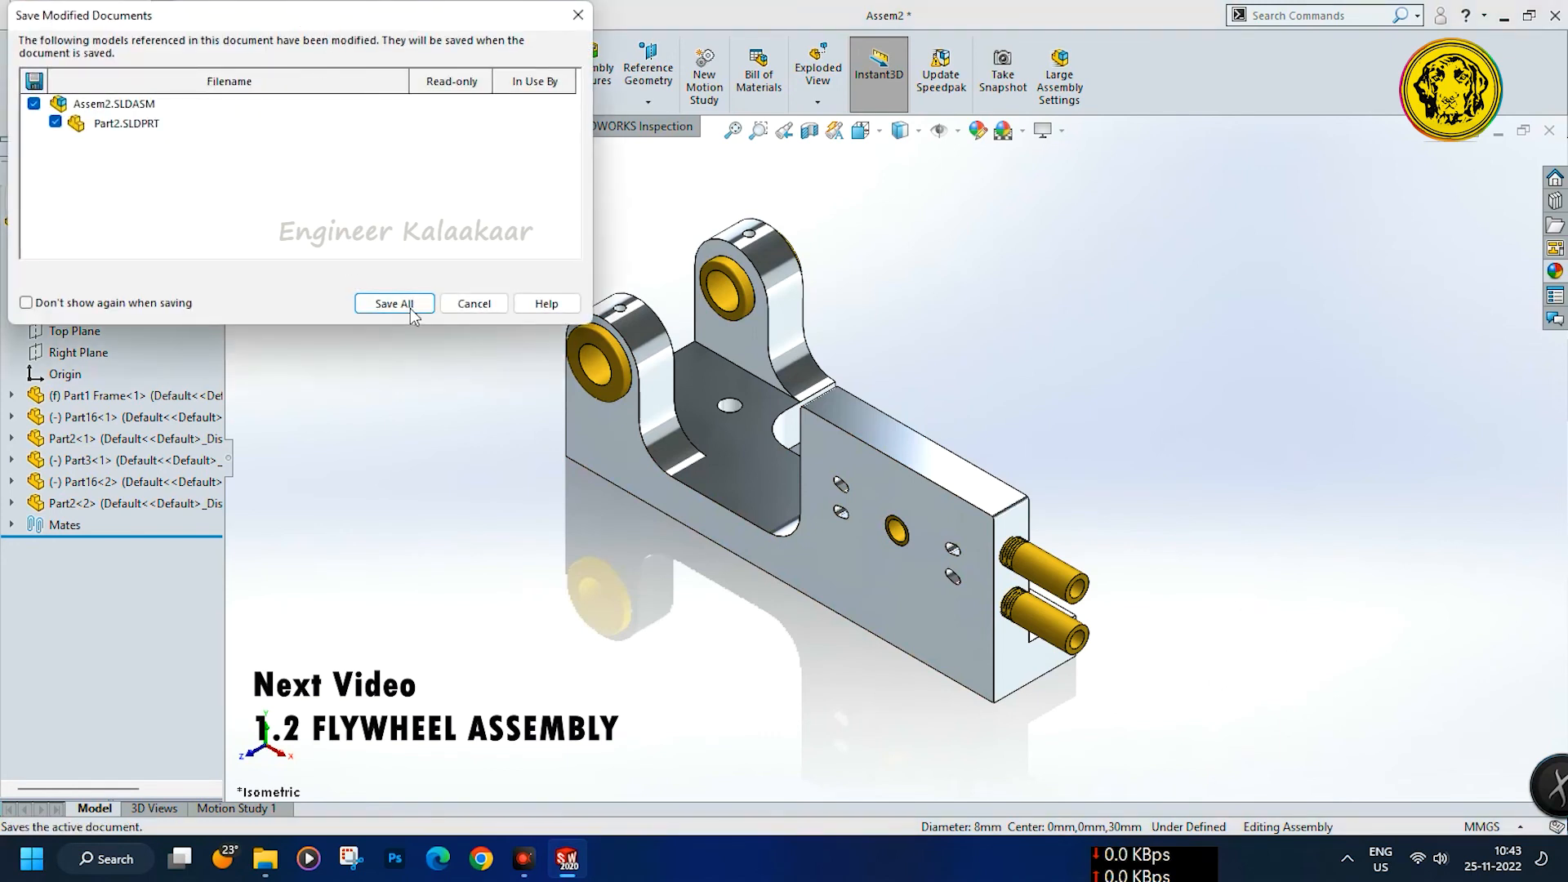
left_click(408, 307)
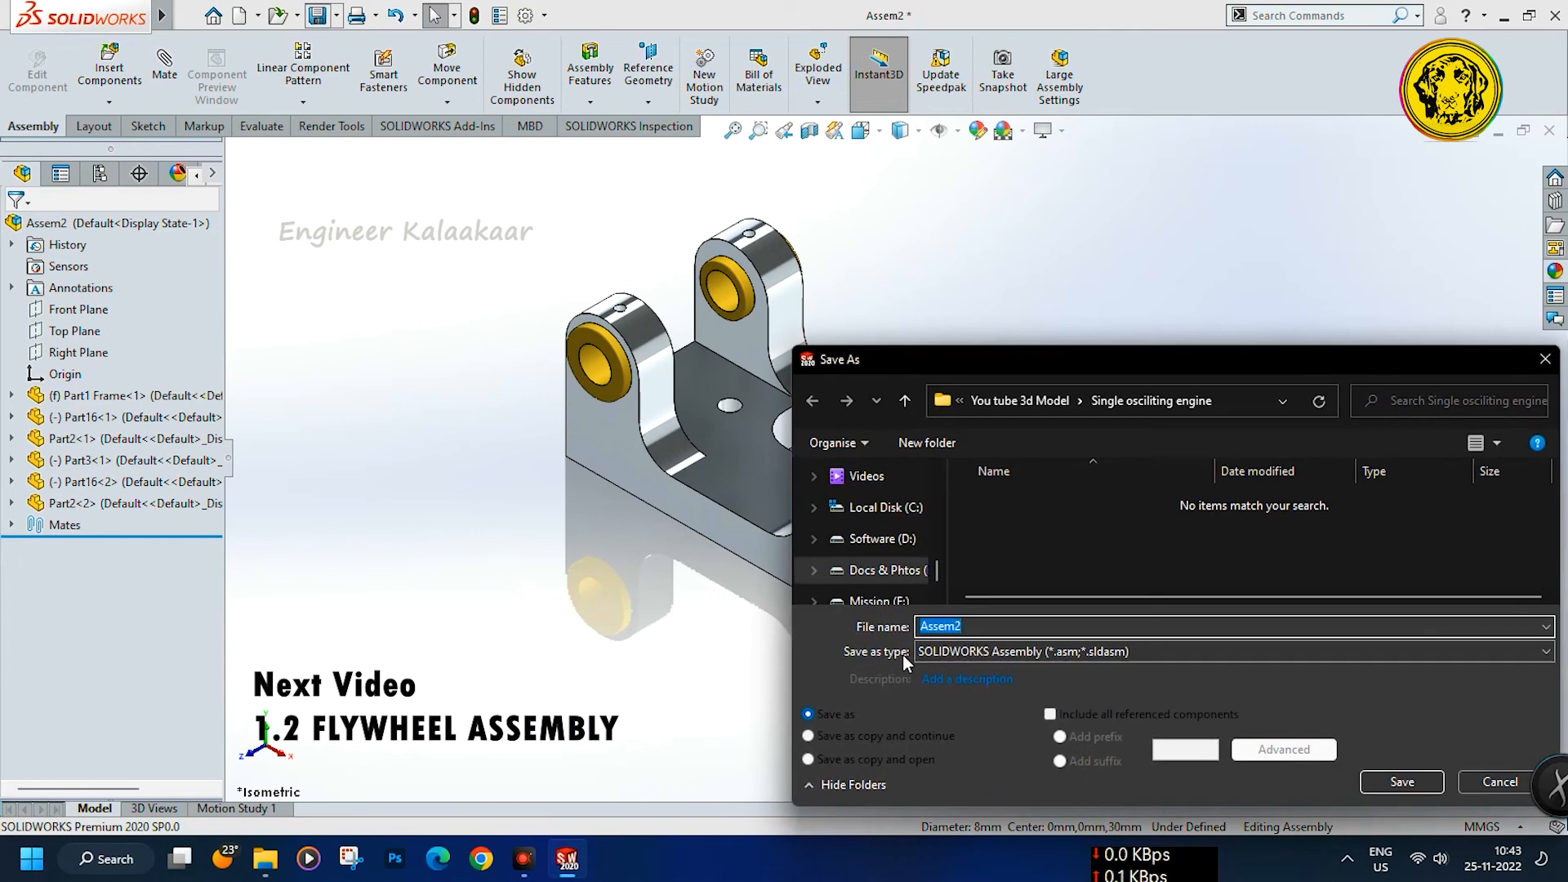
type("Sa 101")
left_click(1431, 778)
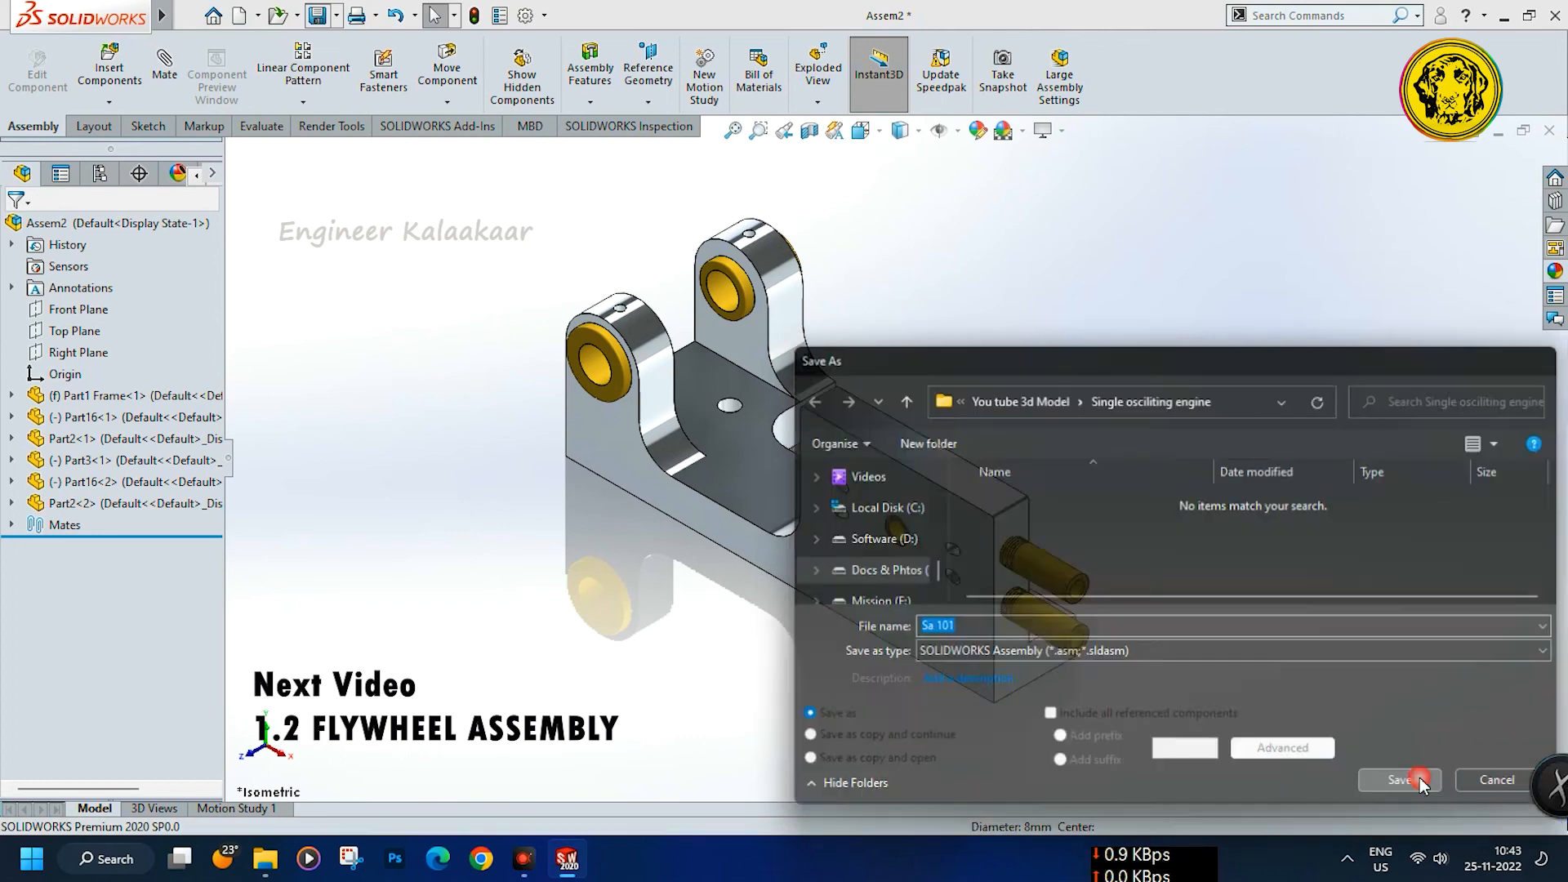